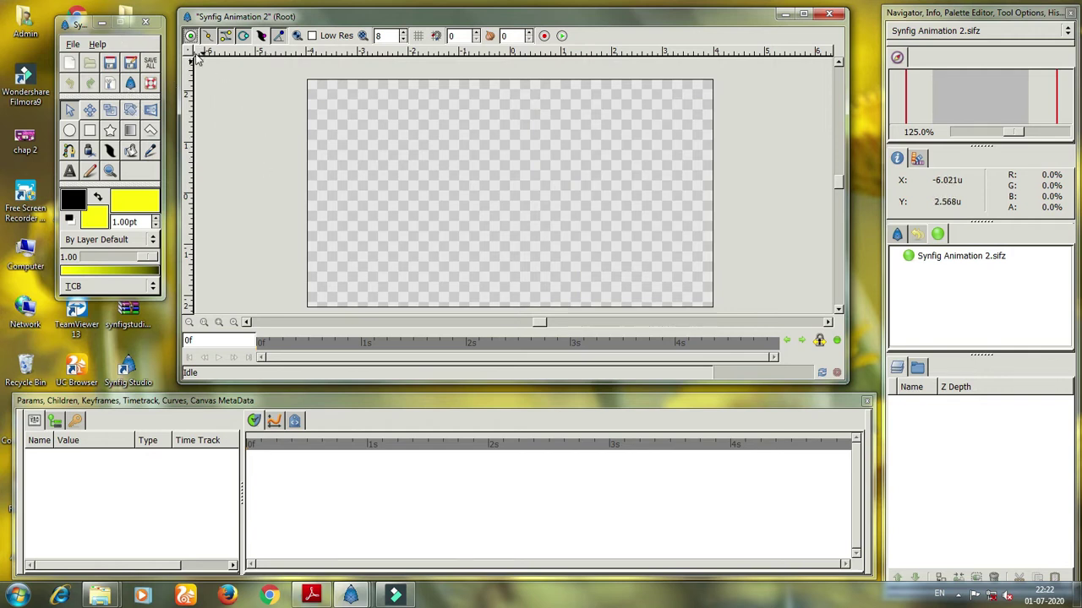
left_click(191, 53)
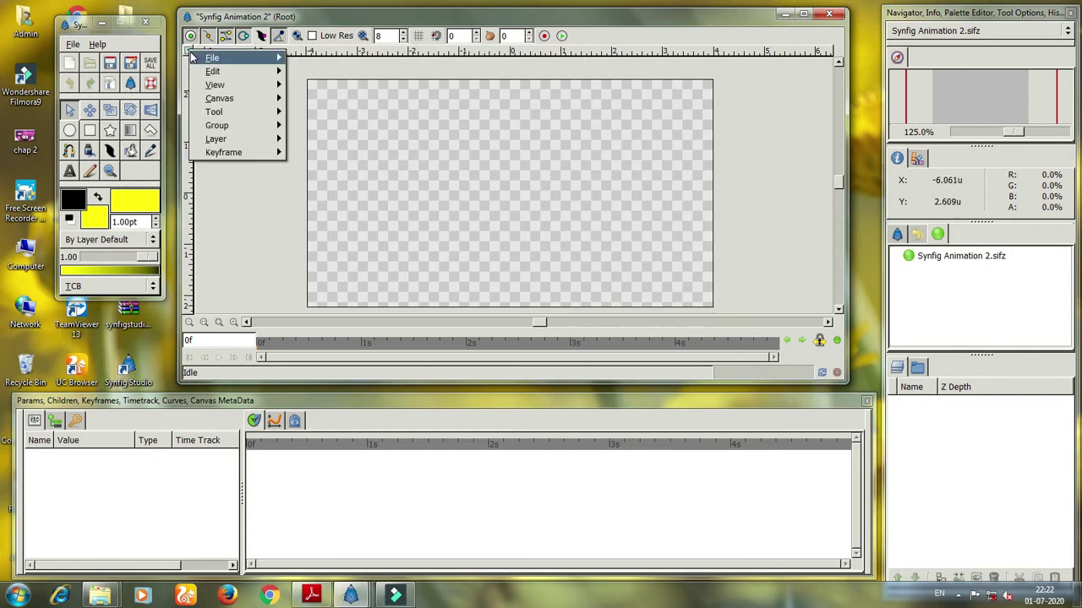
mouse_move(192, 56)
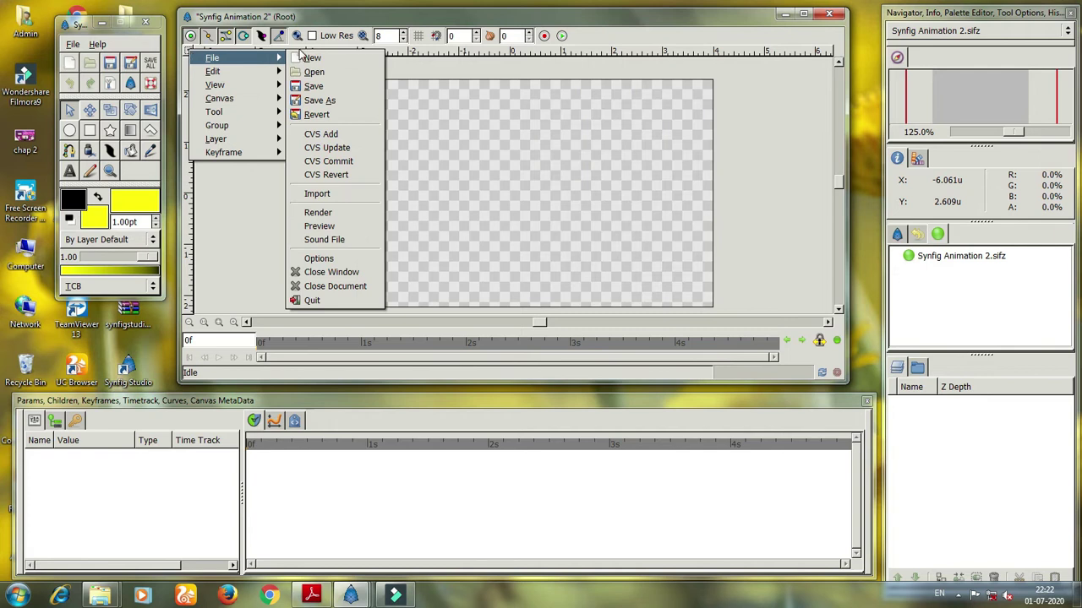
left_click(317, 195)
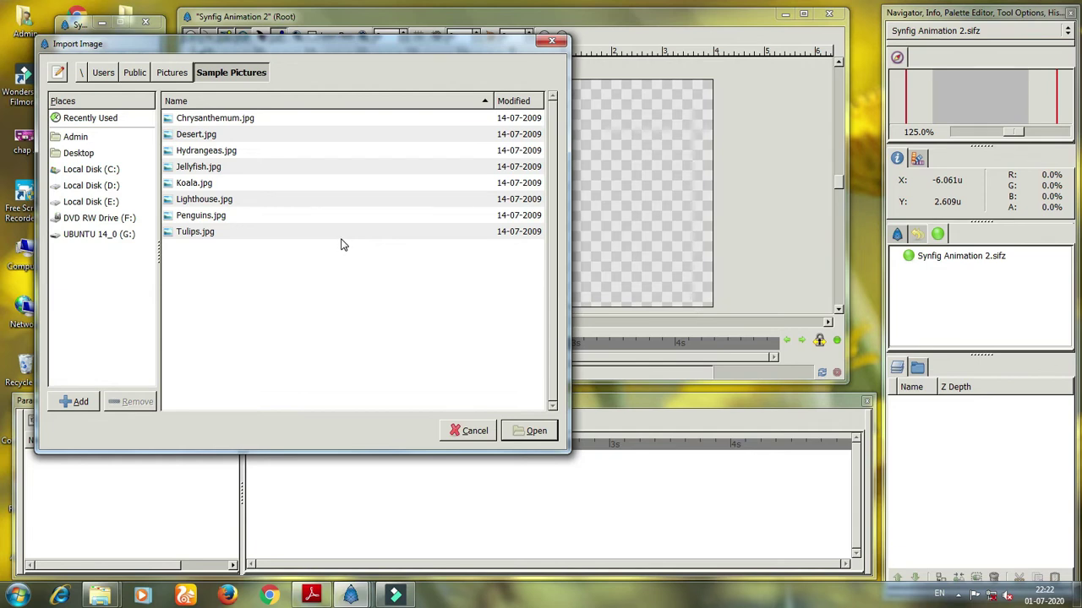
key("Escape")
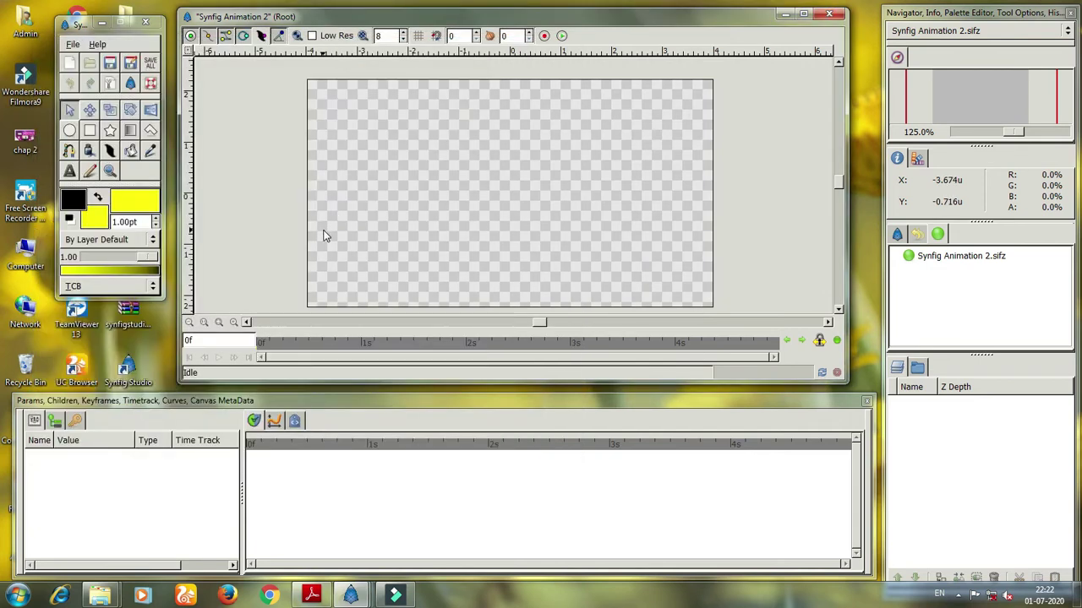
- Import Lighthouse.jpg from the Sample Pictures folder into the canvas
key("ctrl+i")
left_click_drag(335, 62, 413, 66)
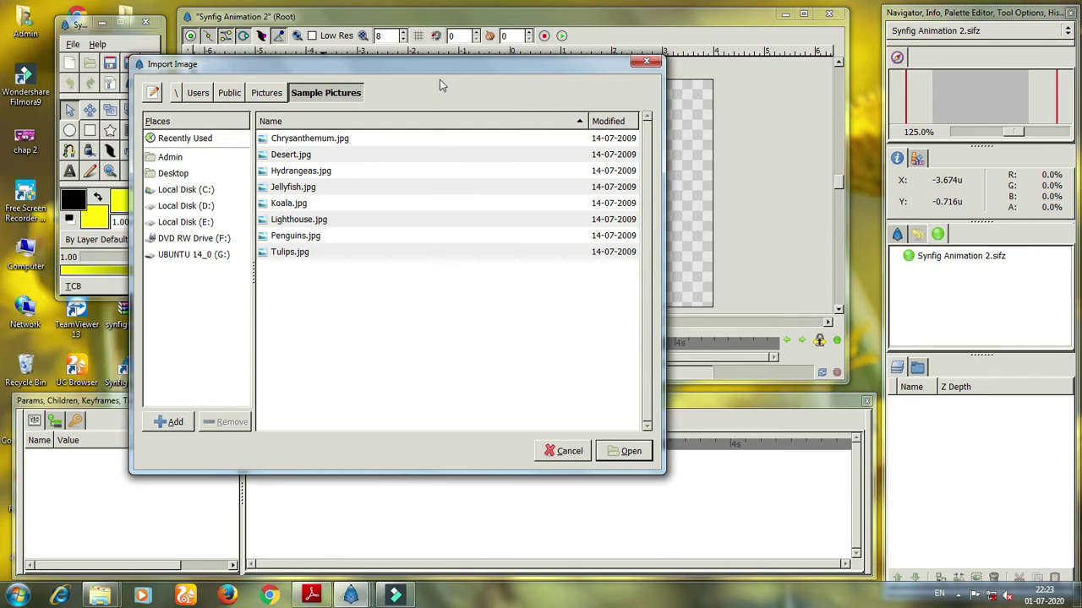
left_click_drag(446, 68, 500, 71)
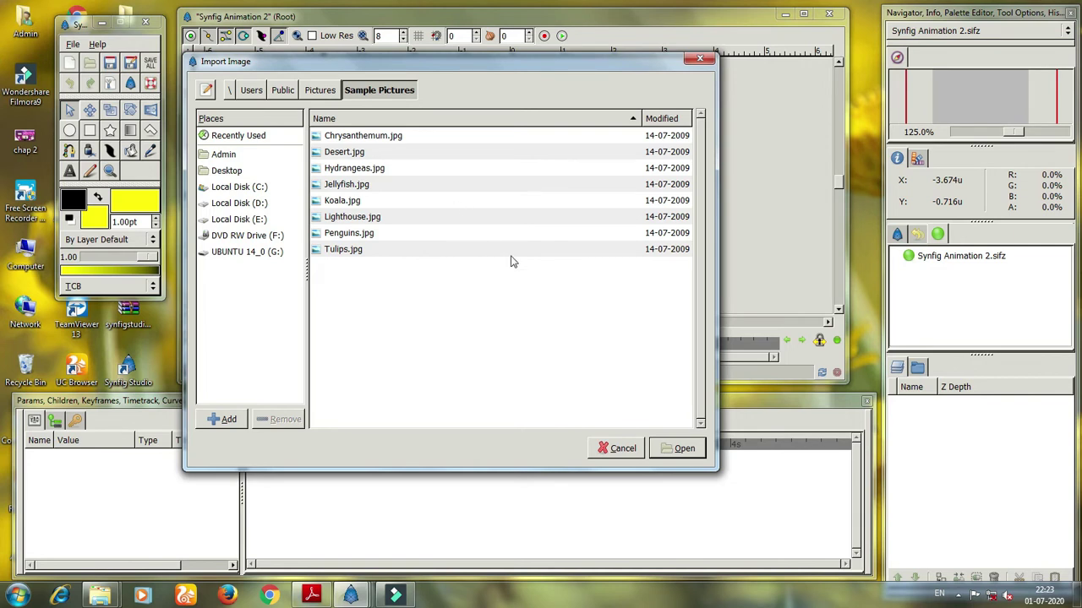
left_click(366, 219)
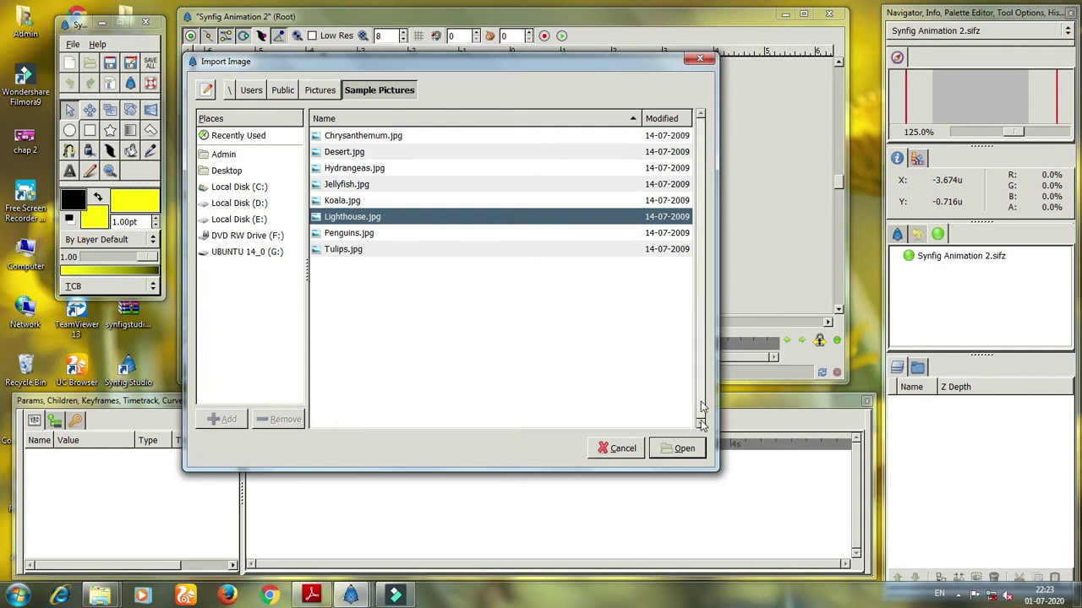
left_click(685, 449)
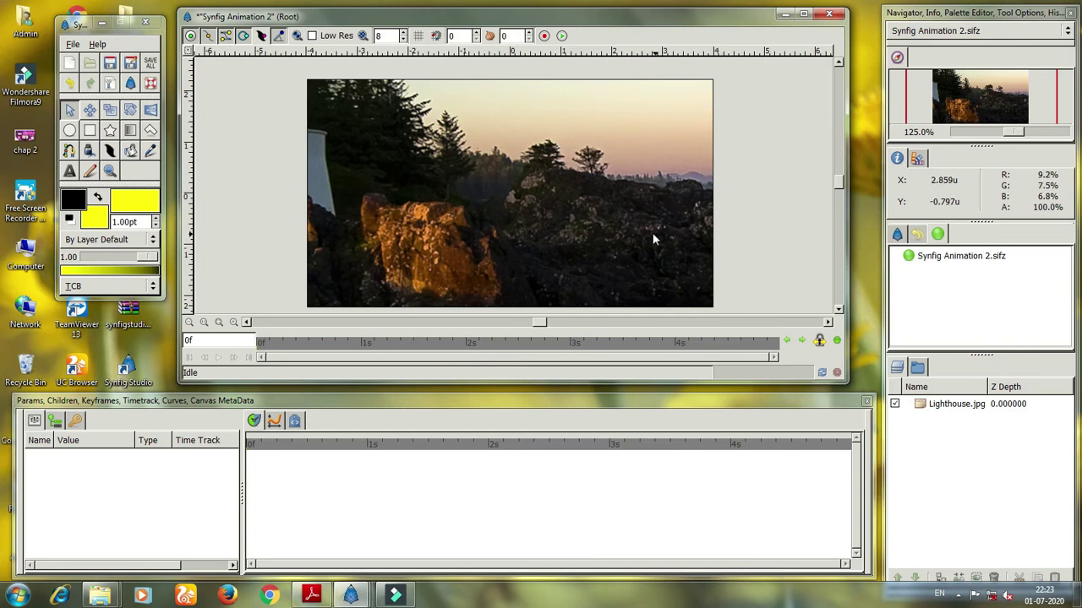
- Enlarge the canvas window and move the lighthouse image's top-left corner inward to about -2.99u, 2.07u
left_click_drag(809, 382, 760, 398)
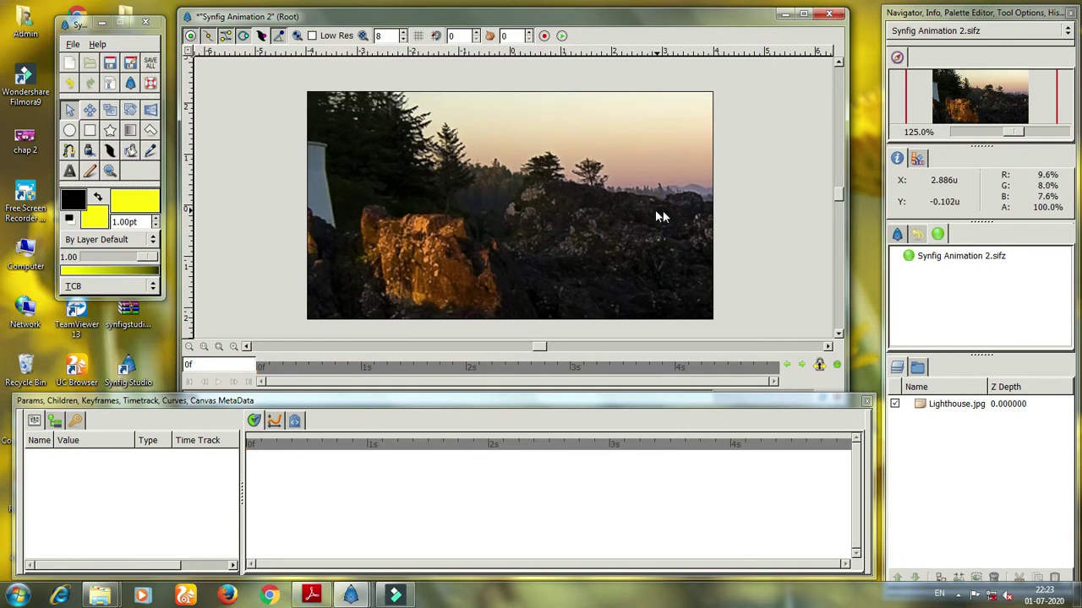
left_click(587, 193)
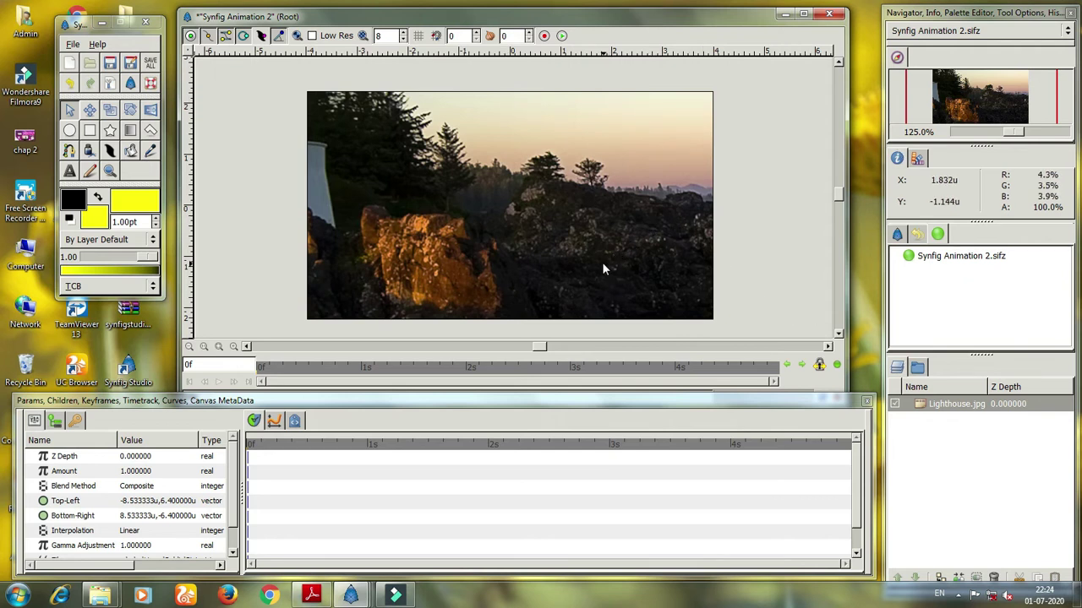
left_click(472, 187)
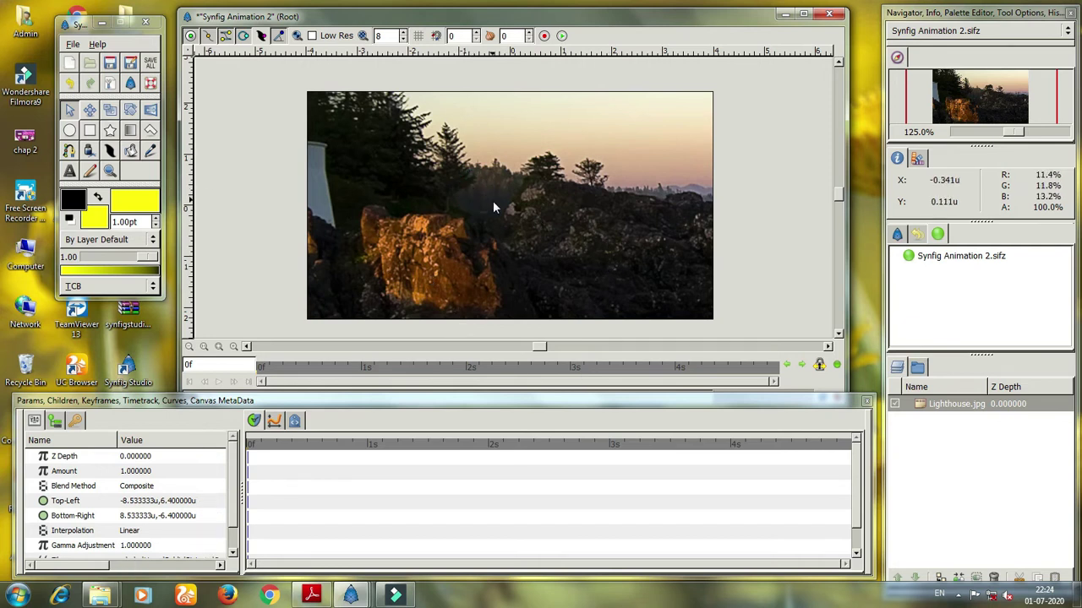
scroll(503, 202, "up", 2)
scroll(507, 213, "up", 10)
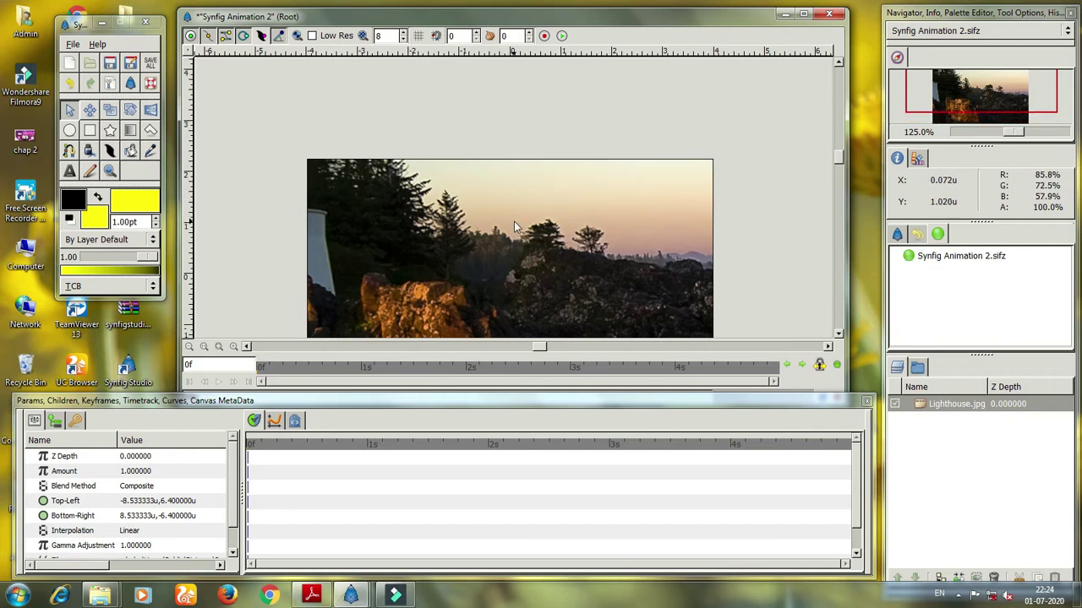
scroll(502, 253, "up", 3)
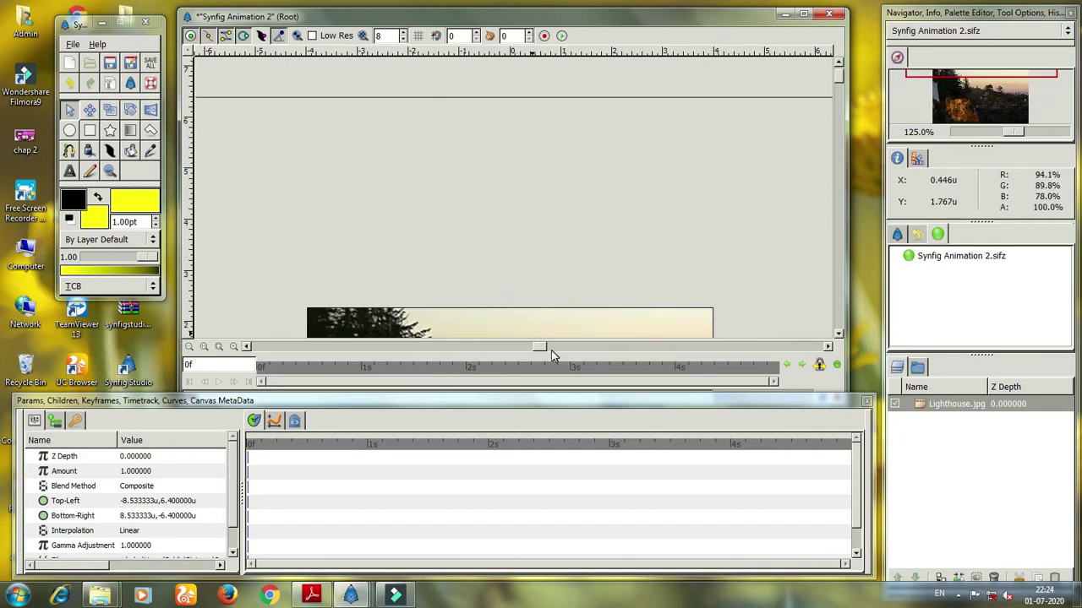
left_click_drag(543, 347, 463, 347)
left_click_drag(455, 349, 442, 349)
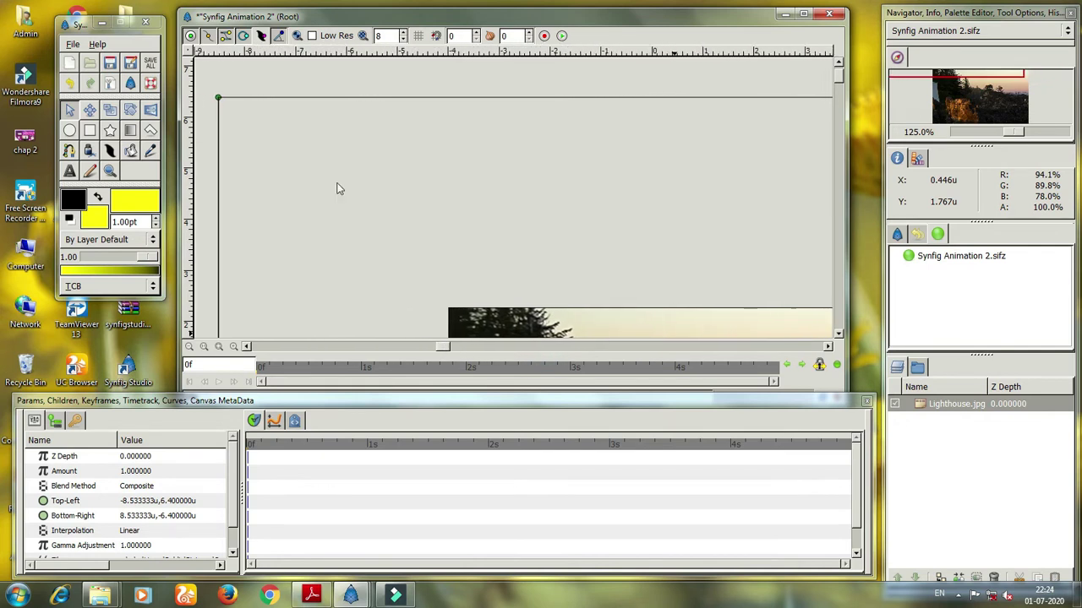
left_click(218, 99)
left_click_drag(218, 99, 233, 117)
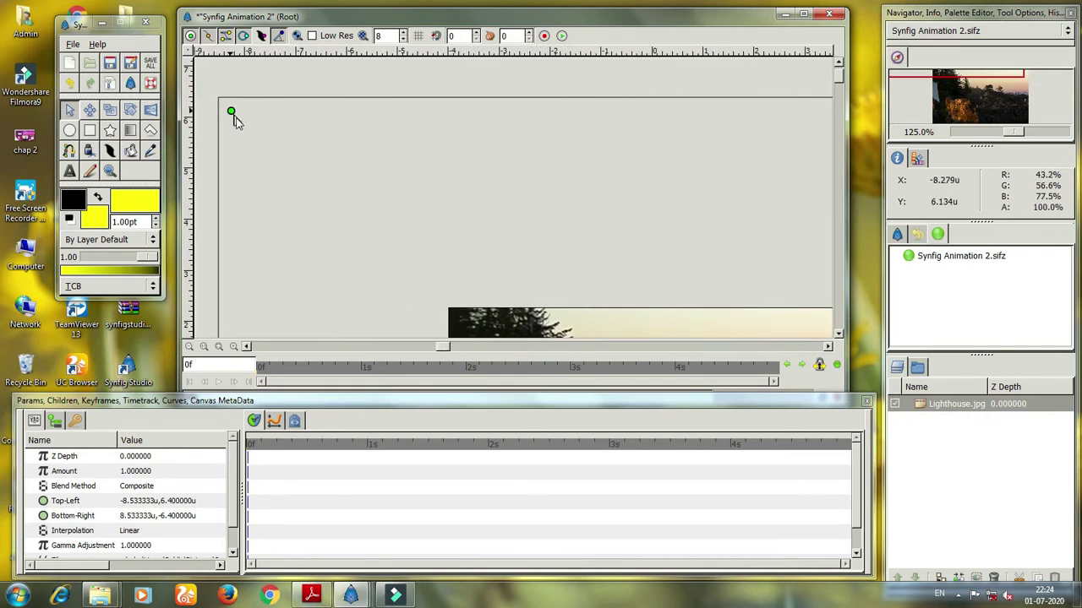
left_click_drag(306, 180, 501, 316)
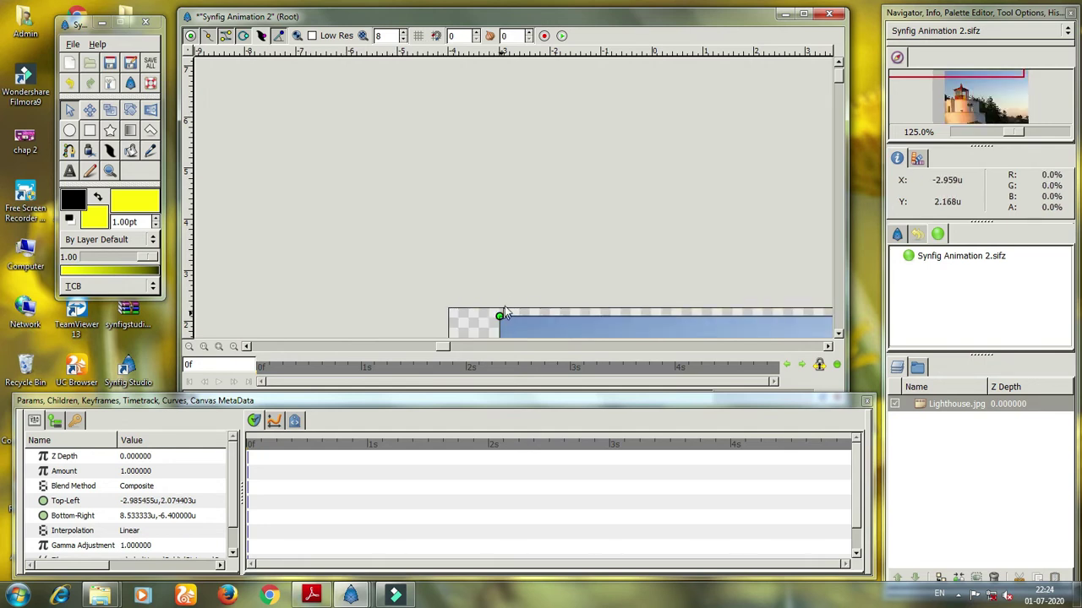
- Shrink the lighthouse image by moving its bottom-right corner to about 2.34u, -2.15u, inside the canvas frame
scroll(515, 291, "down", 2)
scroll(526, 282, "down", 7)
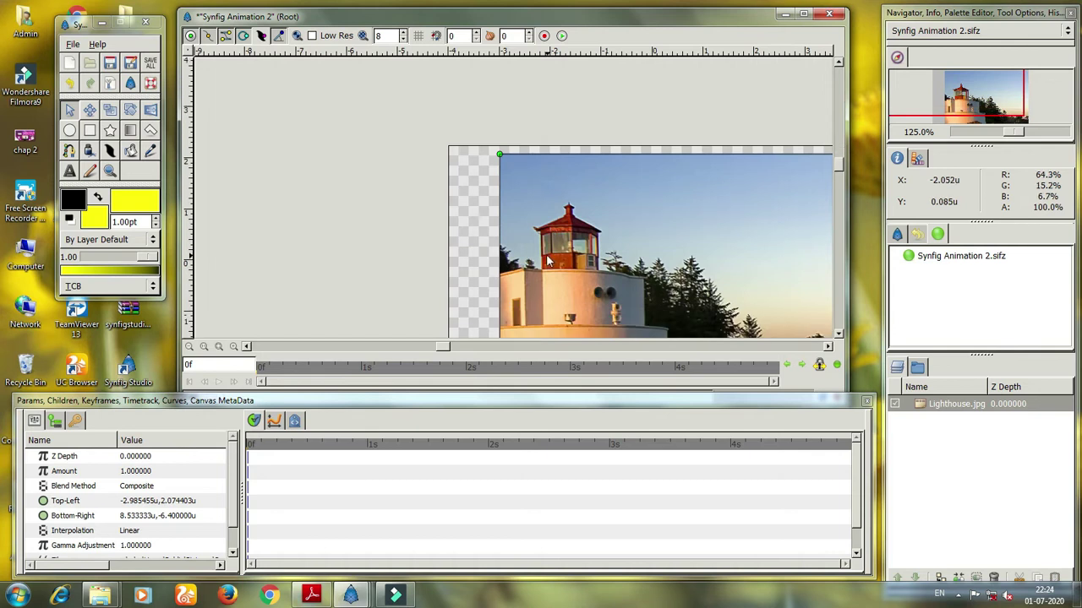
scroll(542, 262, "down", 4)
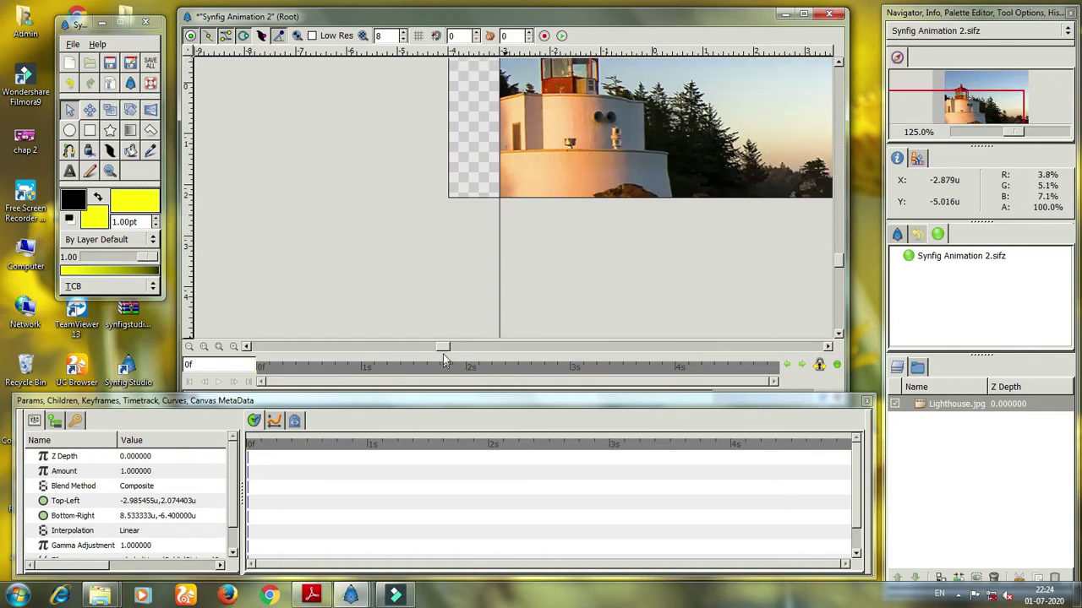
left_click_drag(443, 348, 673, 346)
scroll(704, 327, "down", 4)
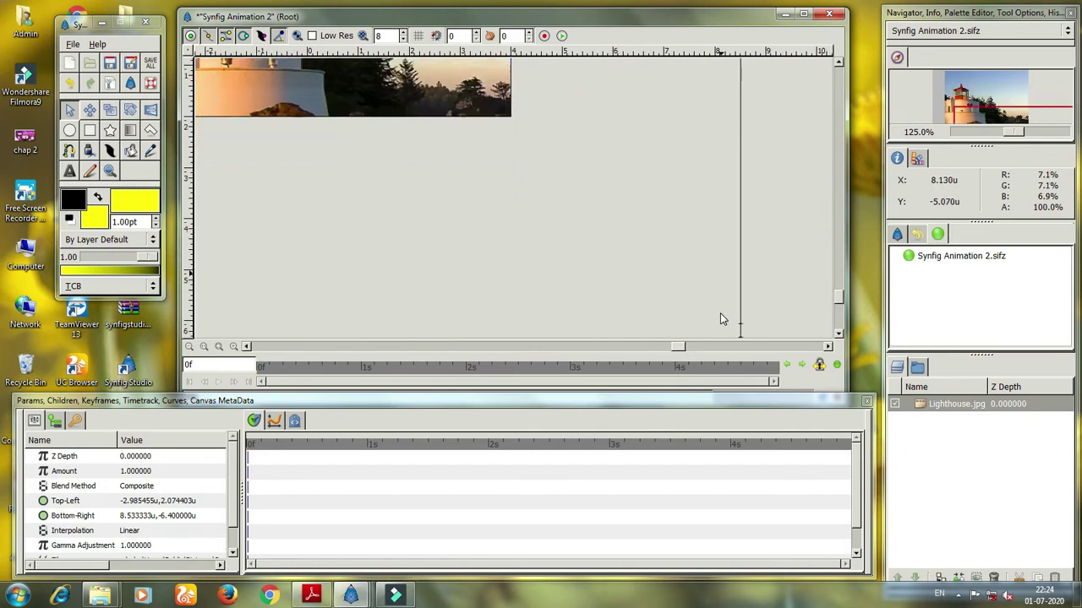
left_click_drag(740, 299, 428, 91)
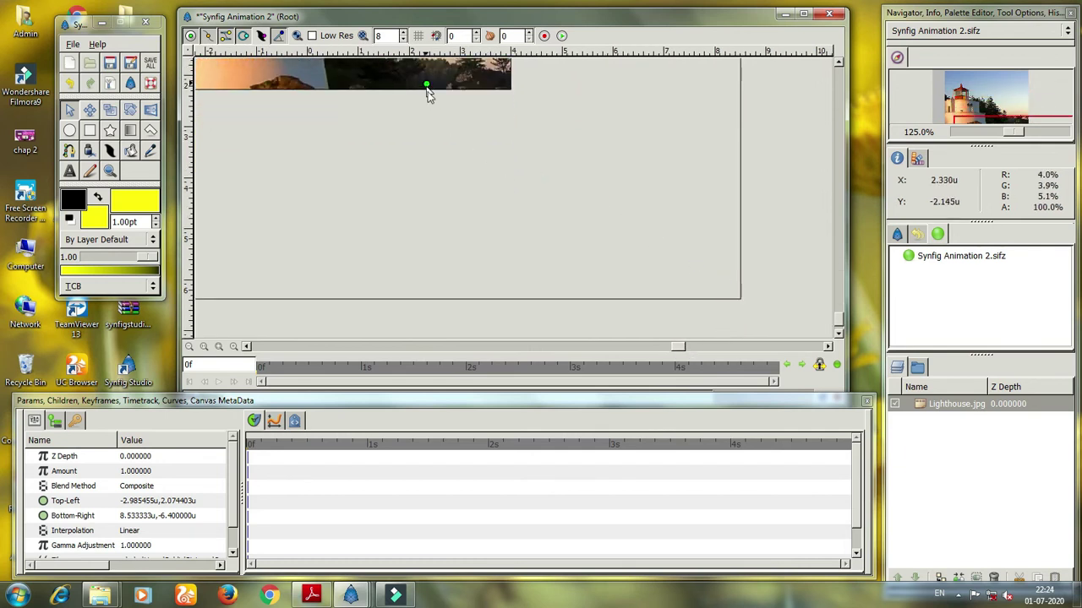
- Fine-tune the image's corners to about -2.62u, 2.23u for the top-left and 2.29u, -2.19u for the bottom-right
scroll(560, 272, "up", 5)
scroll(564, 307, "up", 4)
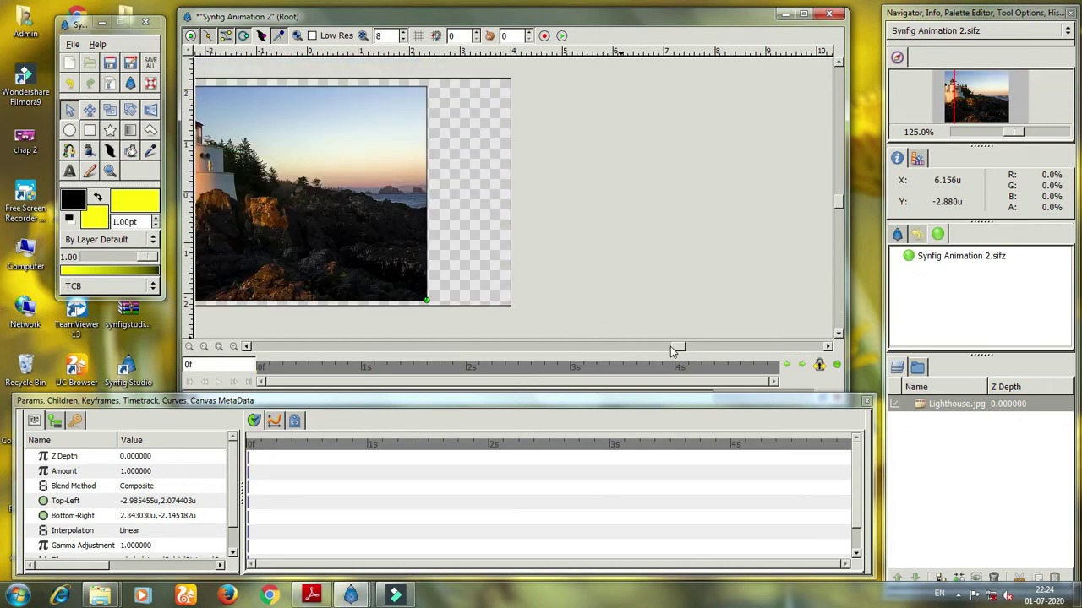
left_click_drag(673, 348, 575, 346)
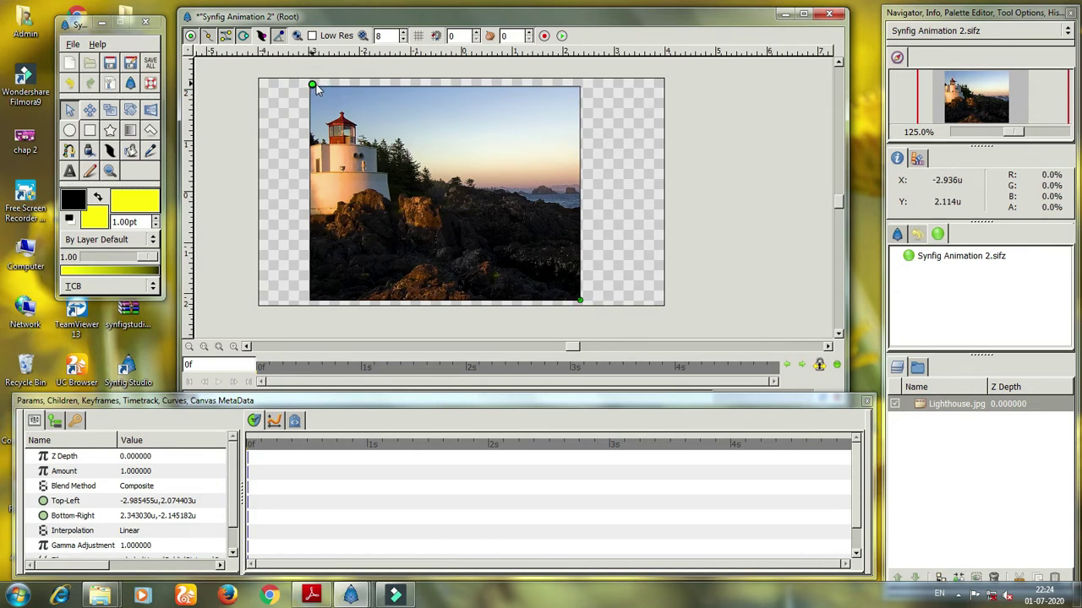
left_click_drag(314, 86, 319, 81)
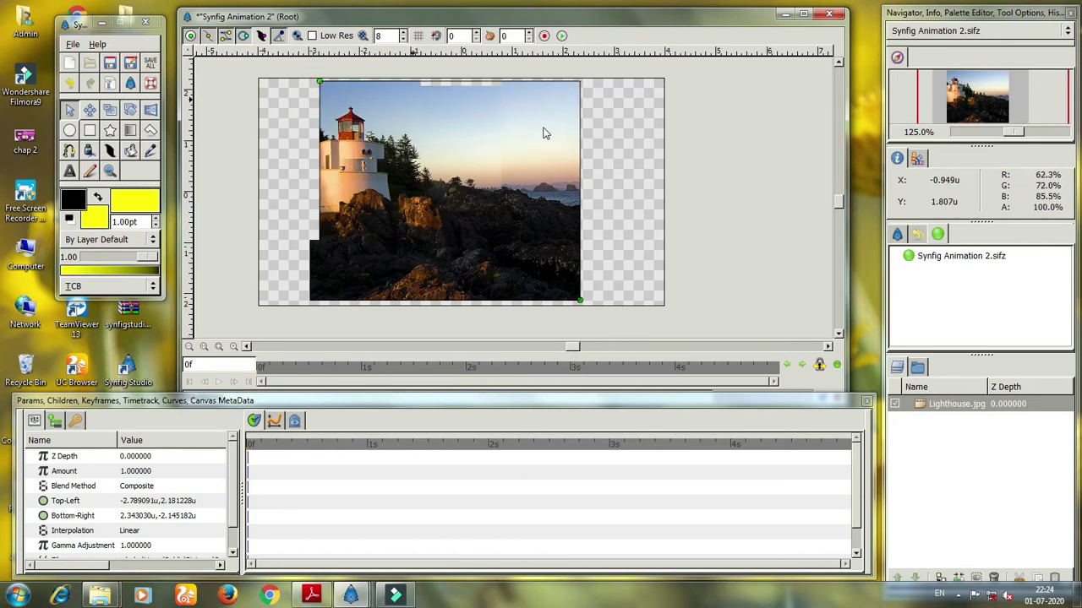
left_click(319, 80)
left_click_drag(328, 79, 329, 79)
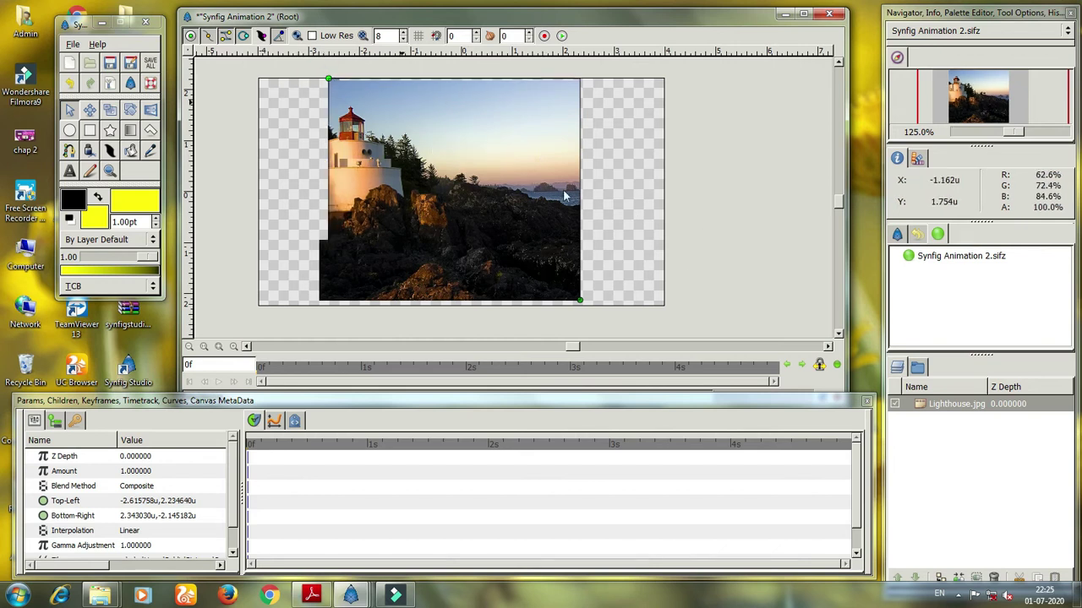
left_click(579, 302)
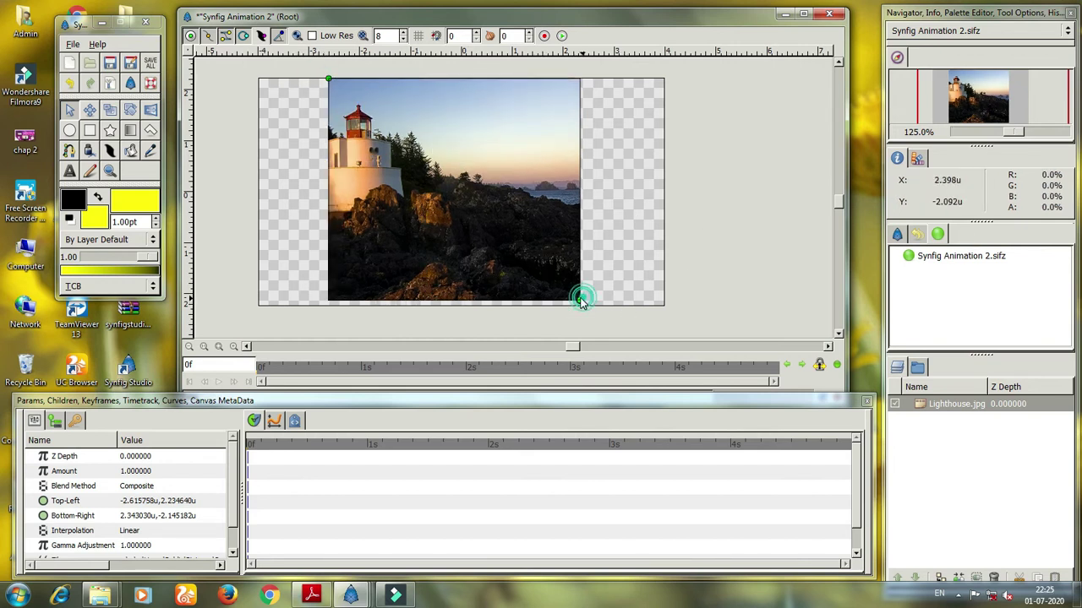
left_click_drag(578, 302, 577, 302)
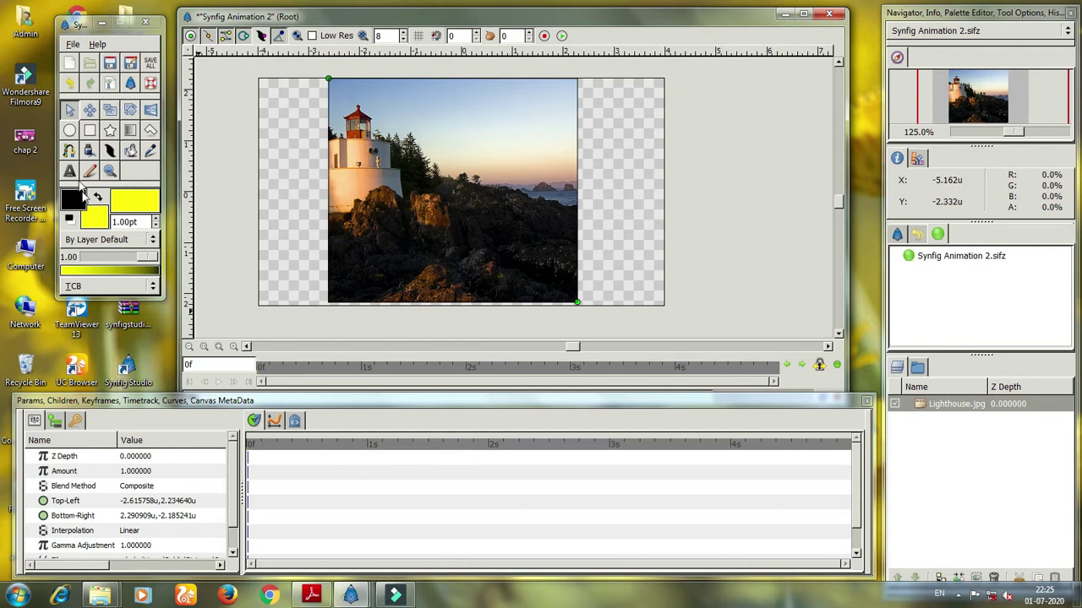
- Choose the BLine tool and set the fill color to cyan from the palette
left_click(70, 152)
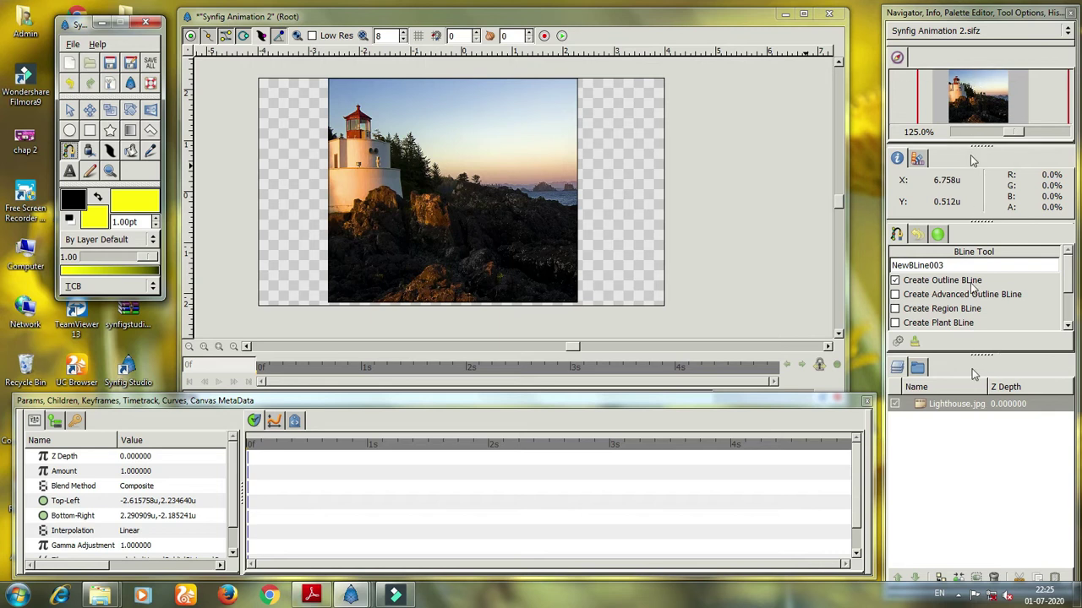
left_click(919, 160)
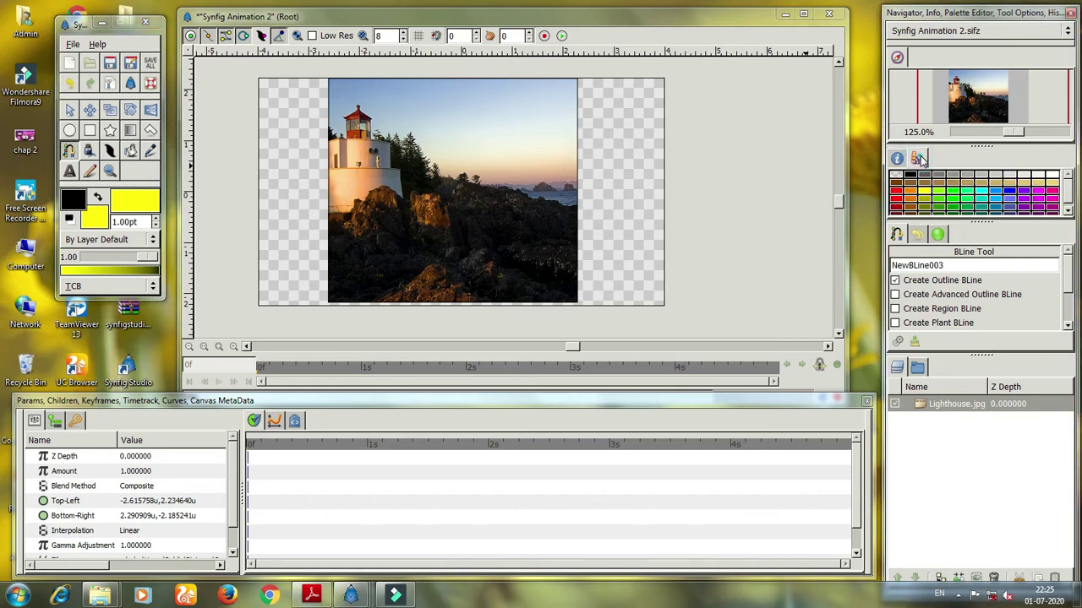
left_click(984, 196)
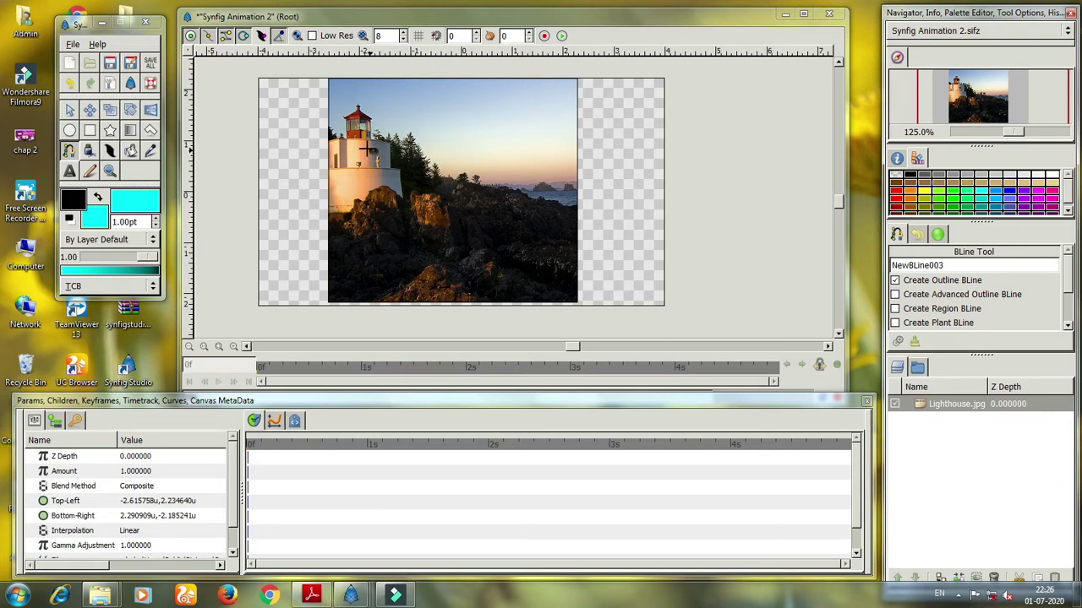
- Draw a closed cloud-shaped outline BLine around the lighthouse's top, looping it at the first vertex
left_click(348, 117)
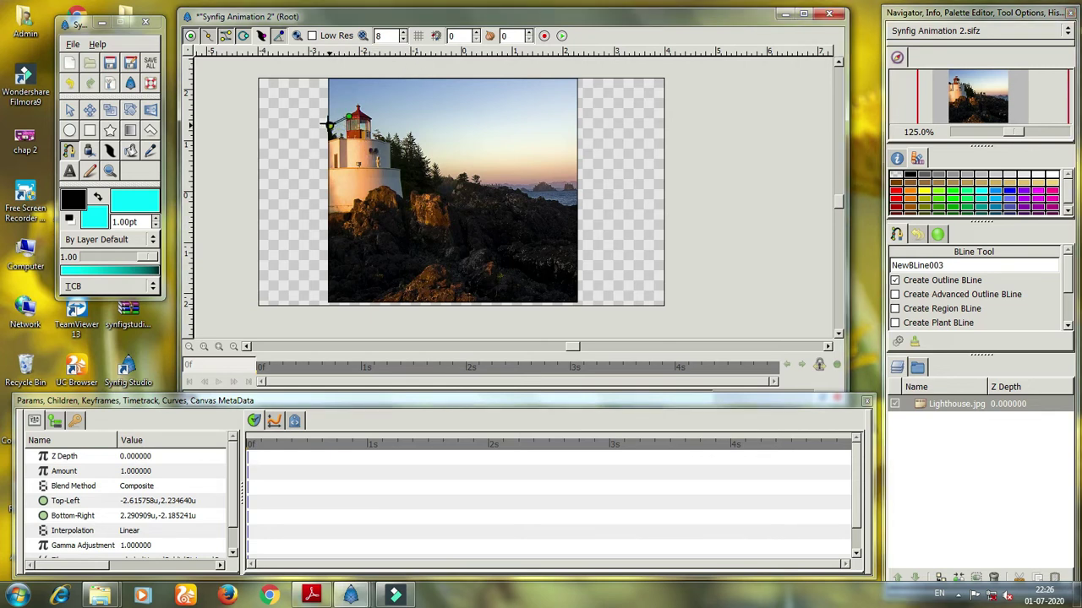
left_click(322, 130)
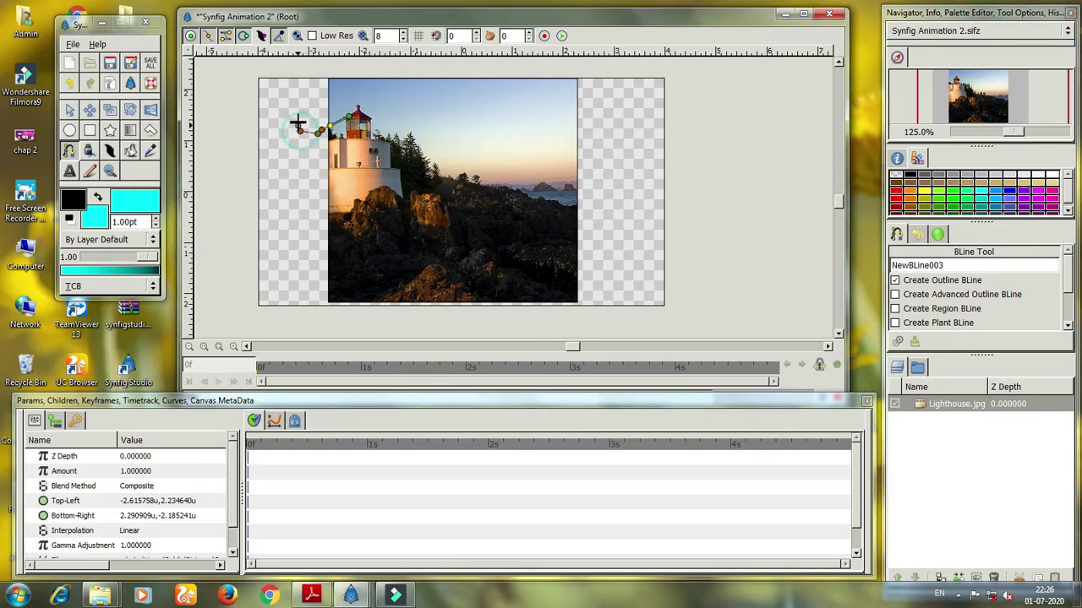
left_click(302, 113)
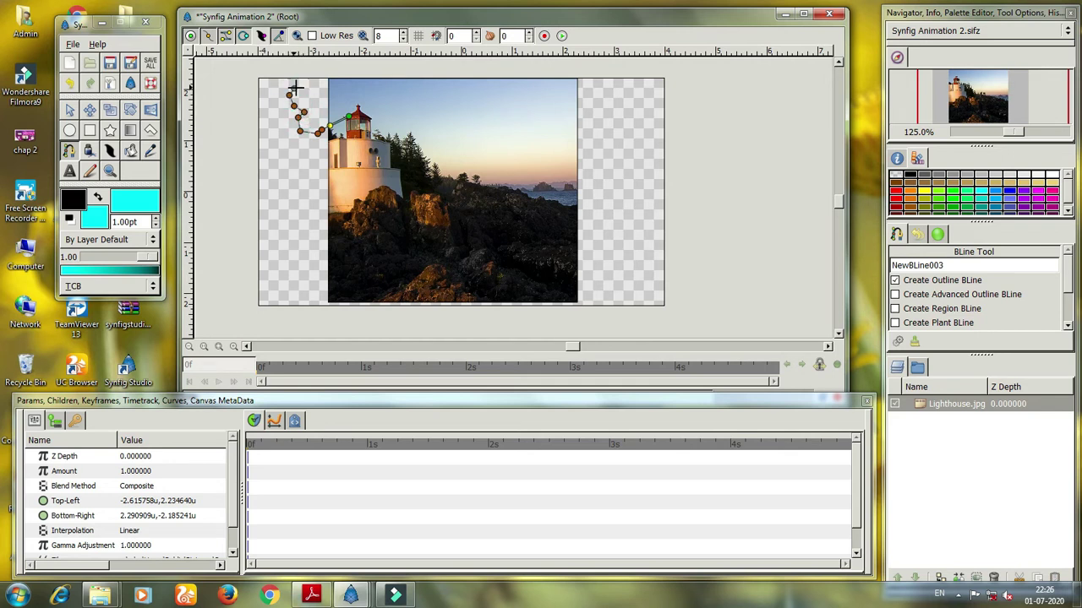
left_click(314, 87)
left_click(335, 84)
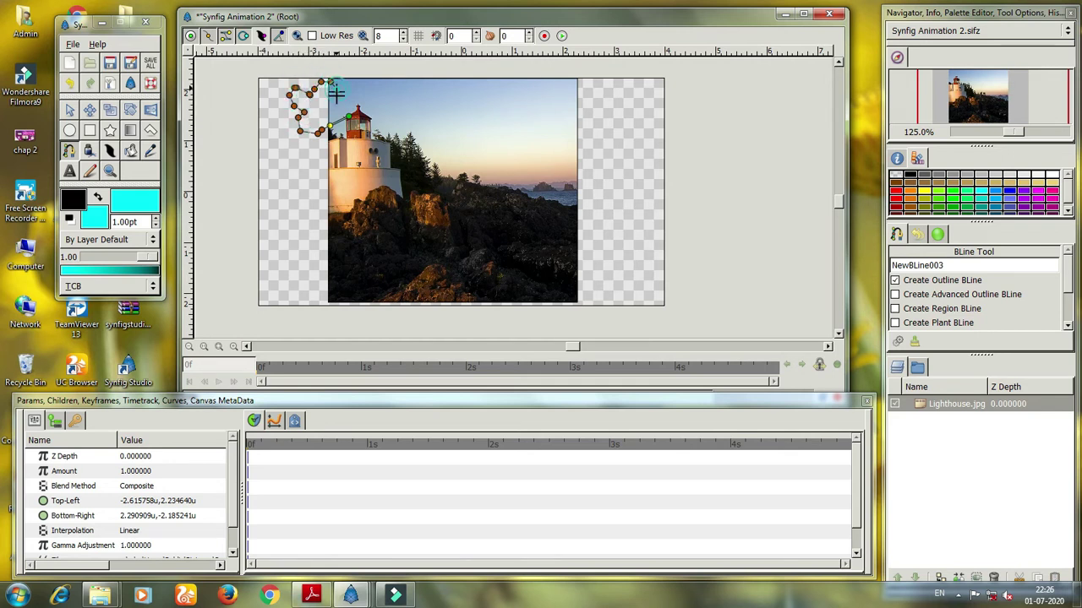
left_click(392, 104)
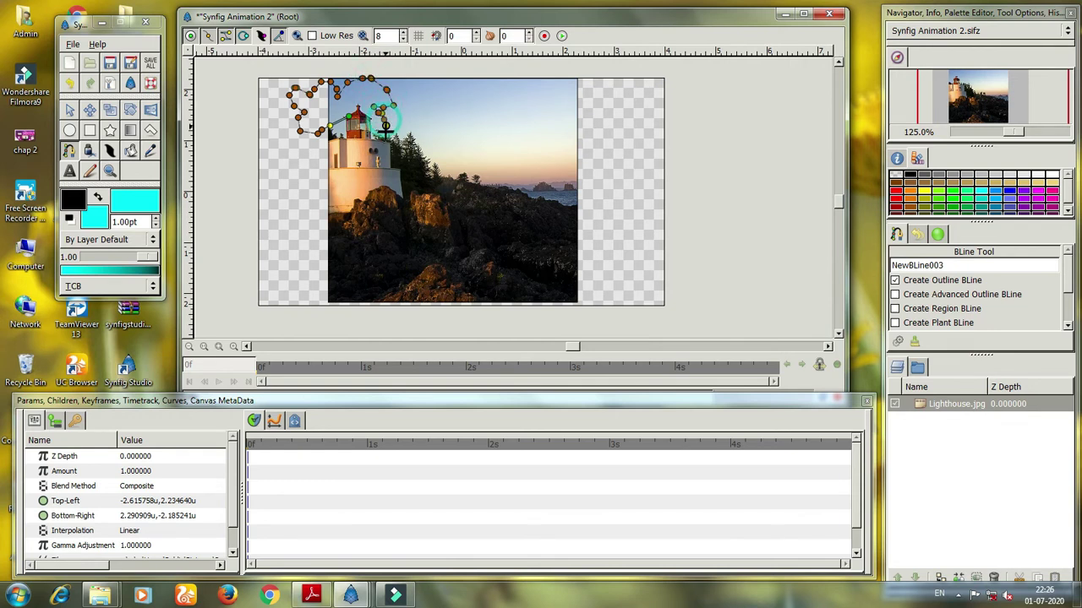
left_click(371, 136)
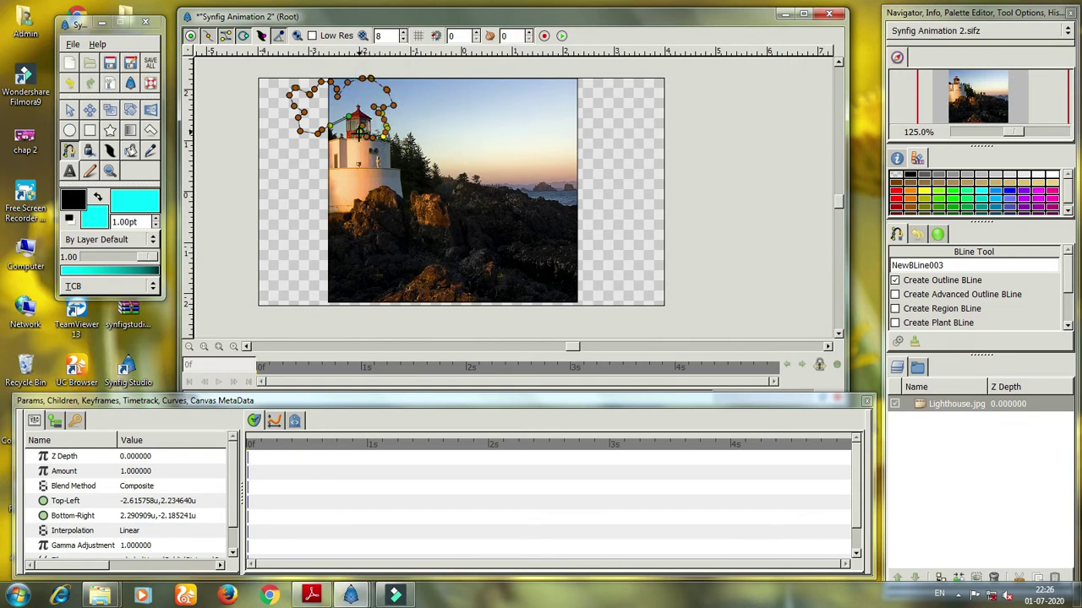
left_click(346, 127)
right_click(346, 117)
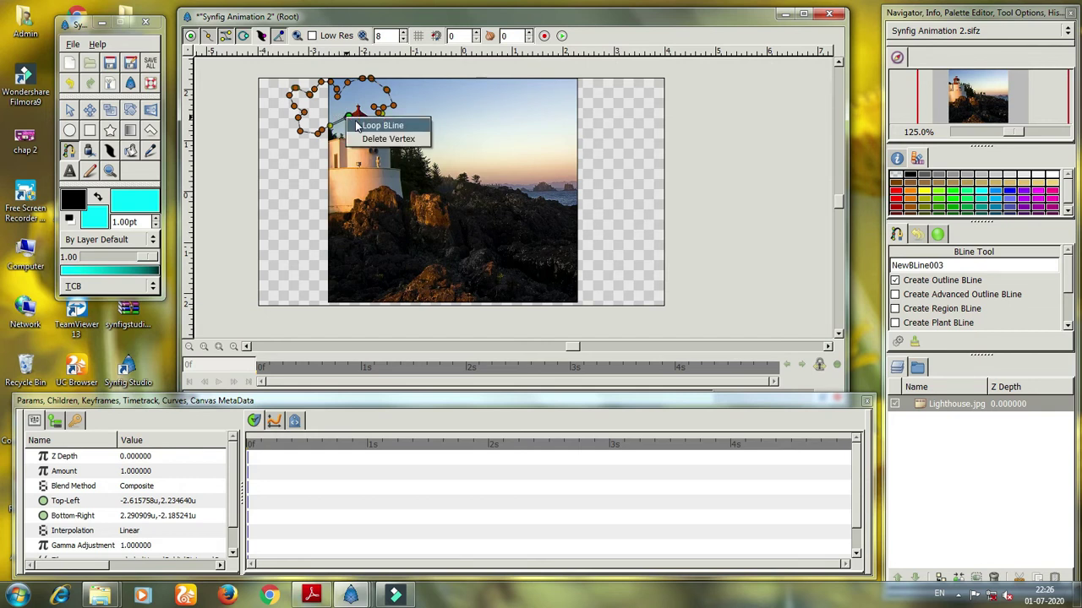
left_click(371, 125)
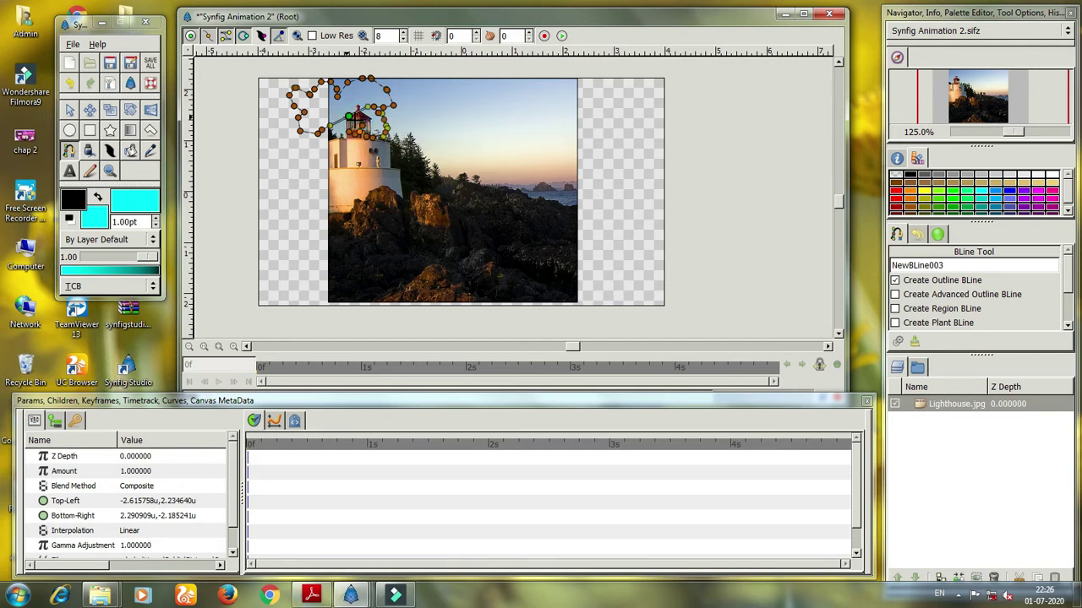
left_click(72, 109)
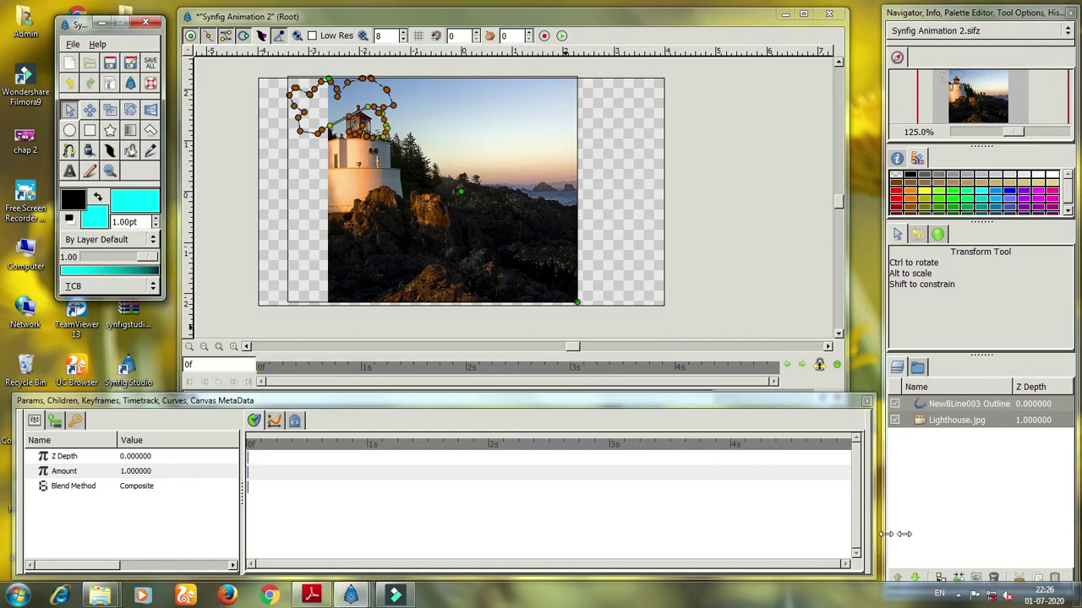
- Delete the BLine outline layer, keeping the Lighthouse.jpg layer
double_click(937, 405)
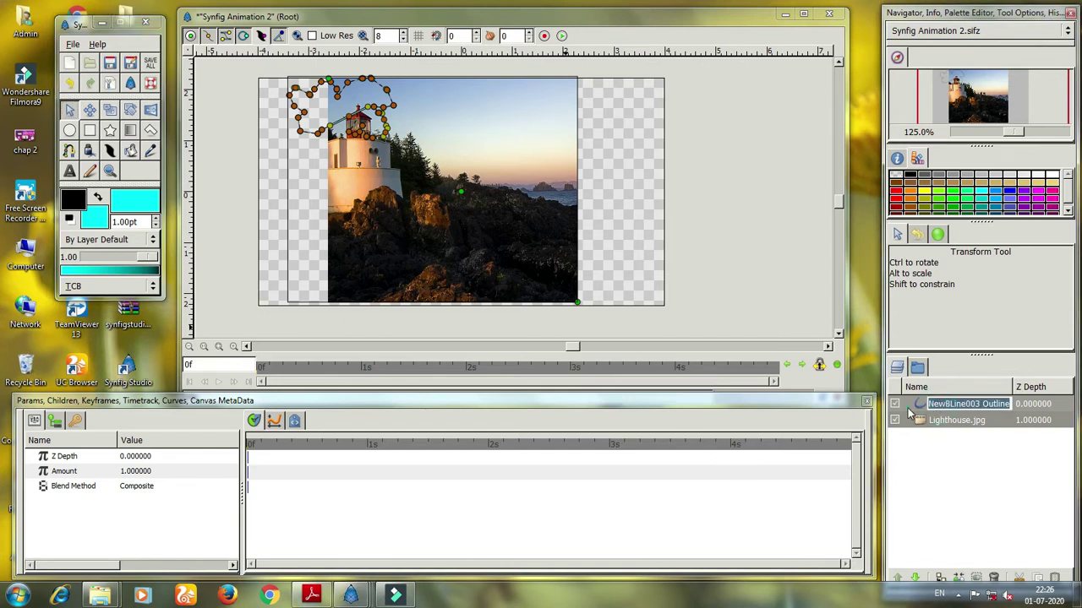
key("Return")
left_click(919, 420)
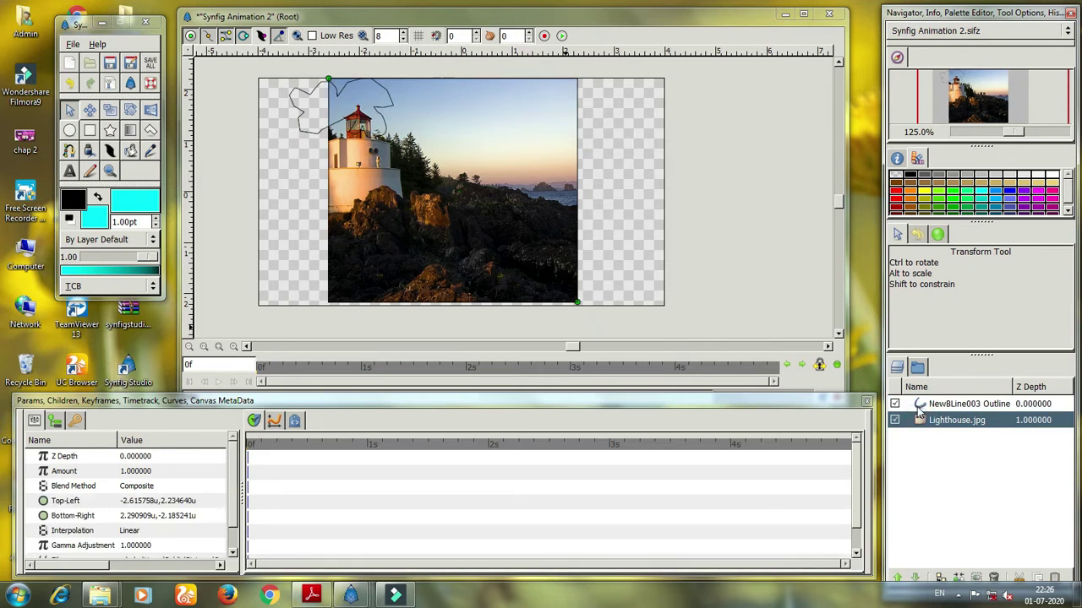
left_click(920, 406)
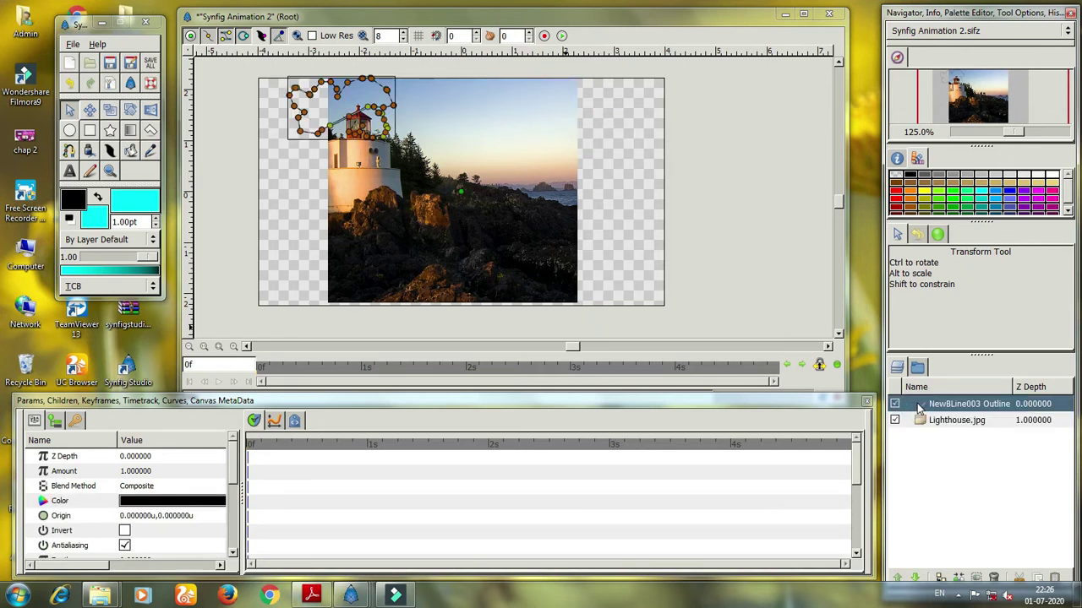
right_click(920, 405)
left_click(929, 512)
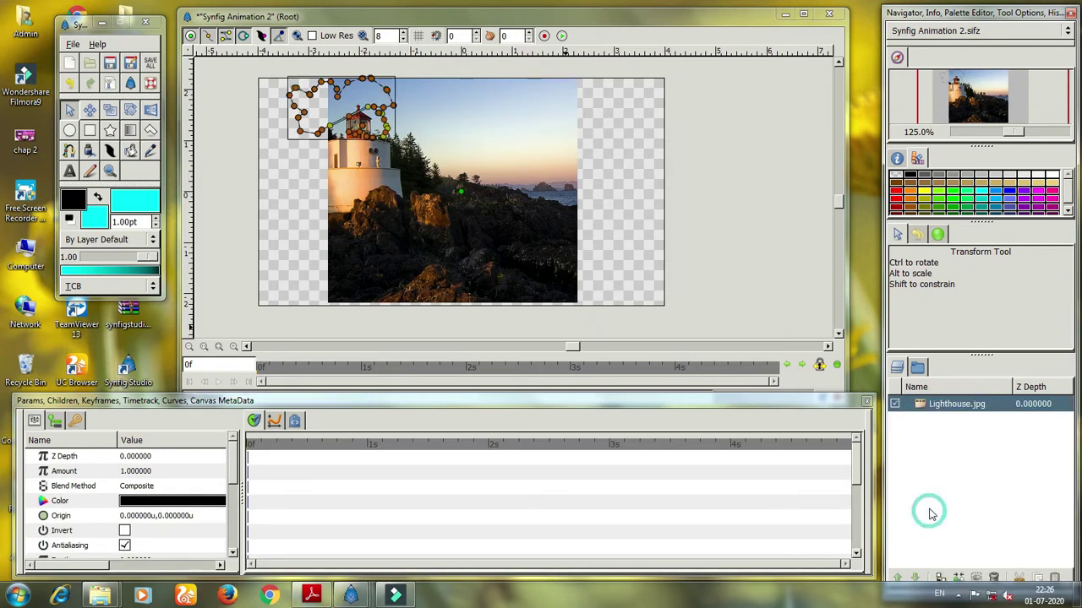
- Set the BLine tool to create a region BLine instead of an outline, and enlarge its options area
left_click(70, 149)
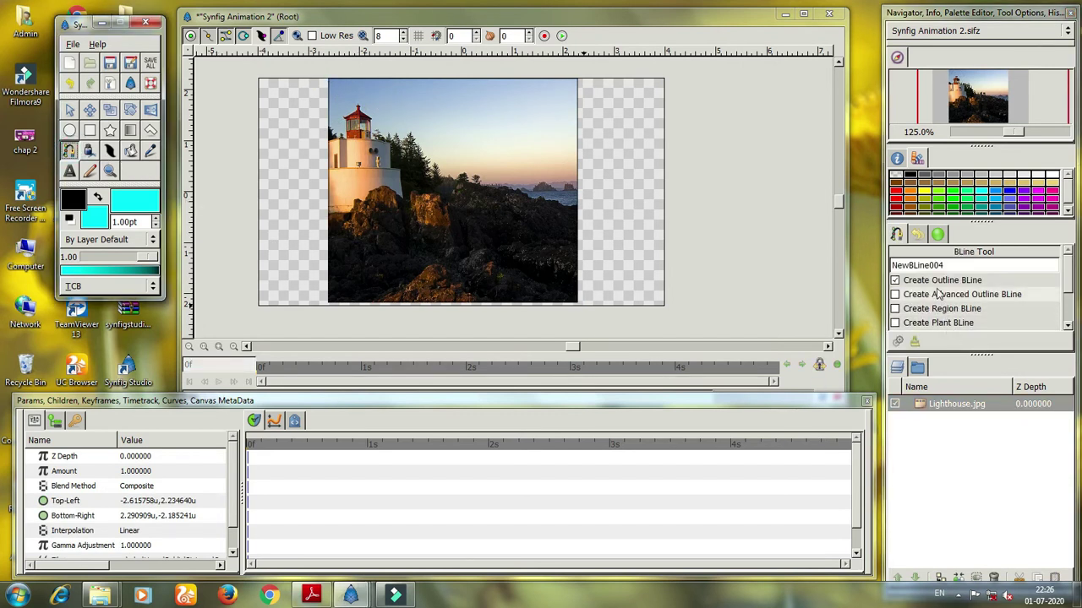
left_click(936, 280)
left_click(938, 308)
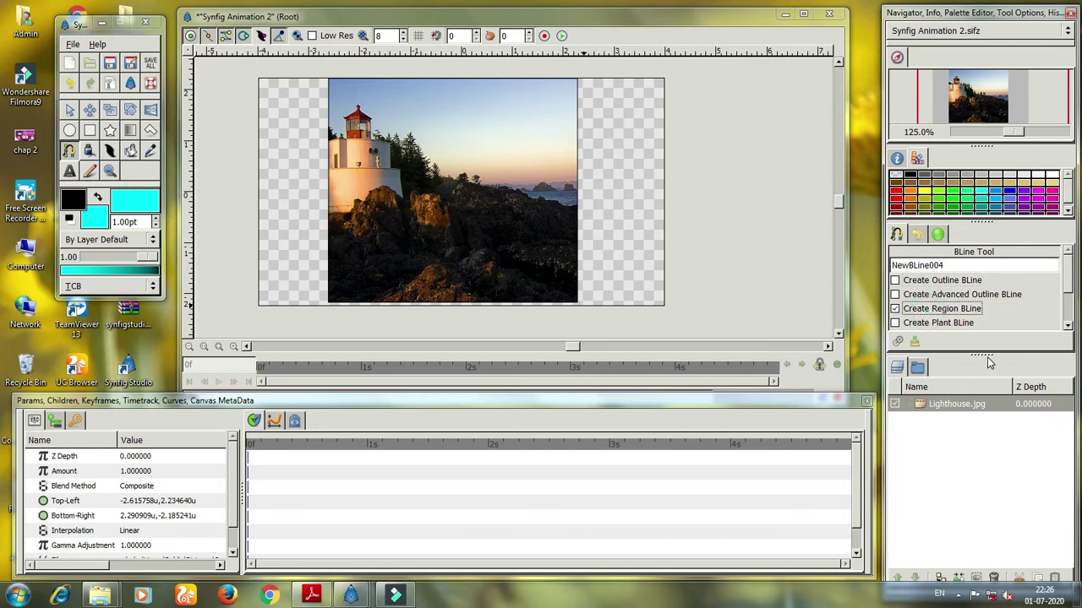
left_click_drag(988, 363, 989, 398)
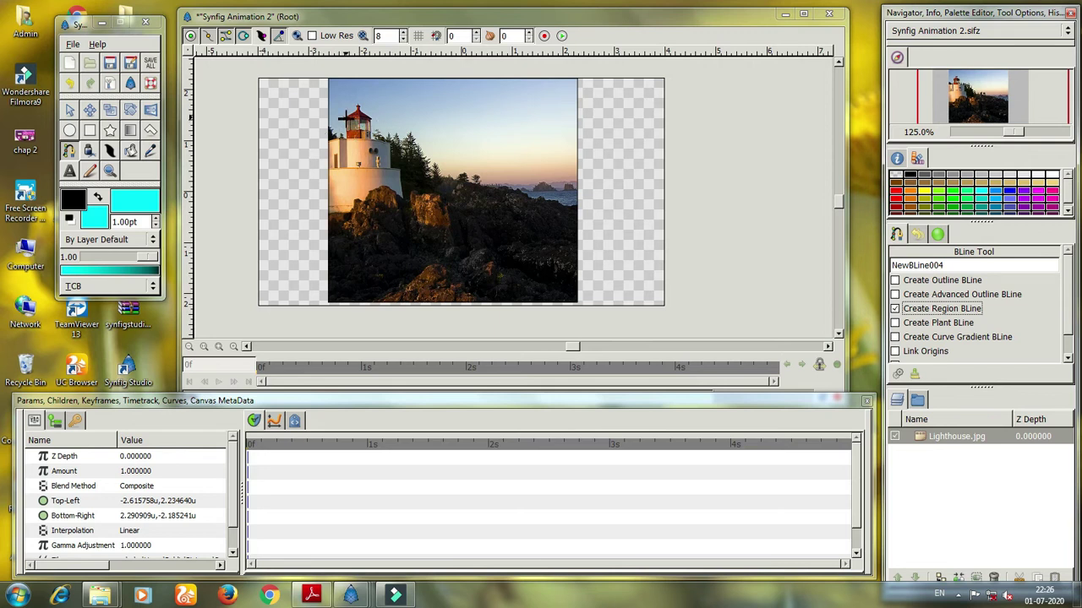
- Place the vertices of a cloud-shaped region BLine around the top of the lighthouse, ending near the first vertex
left_click(350, 130)
left_click(333, 145)
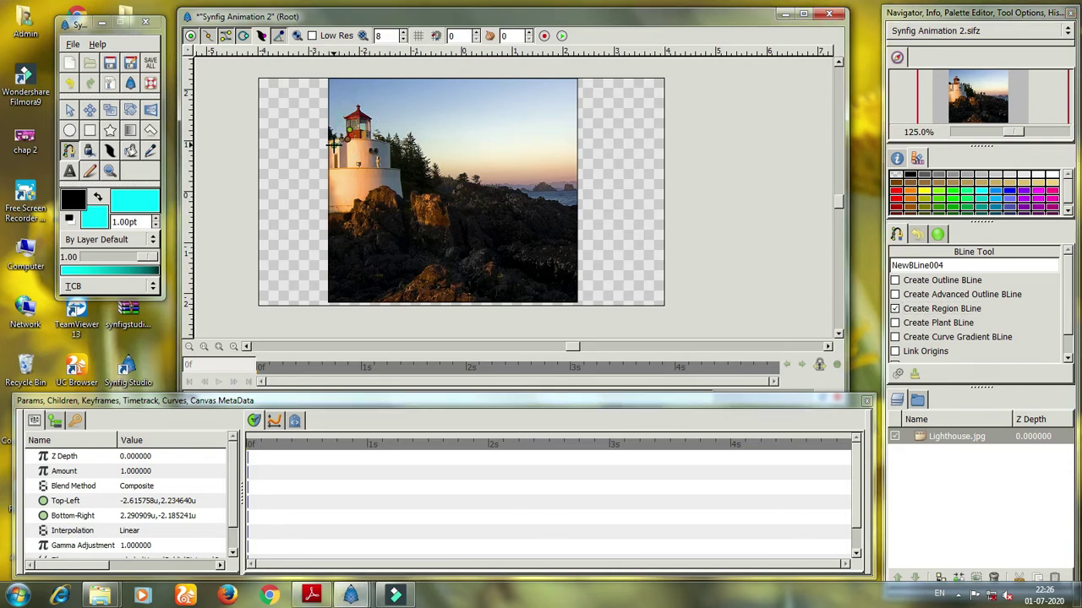
left_click(307, 138)
left_click(299, 137)
left_click(295, 123)
left_click(303, 105)
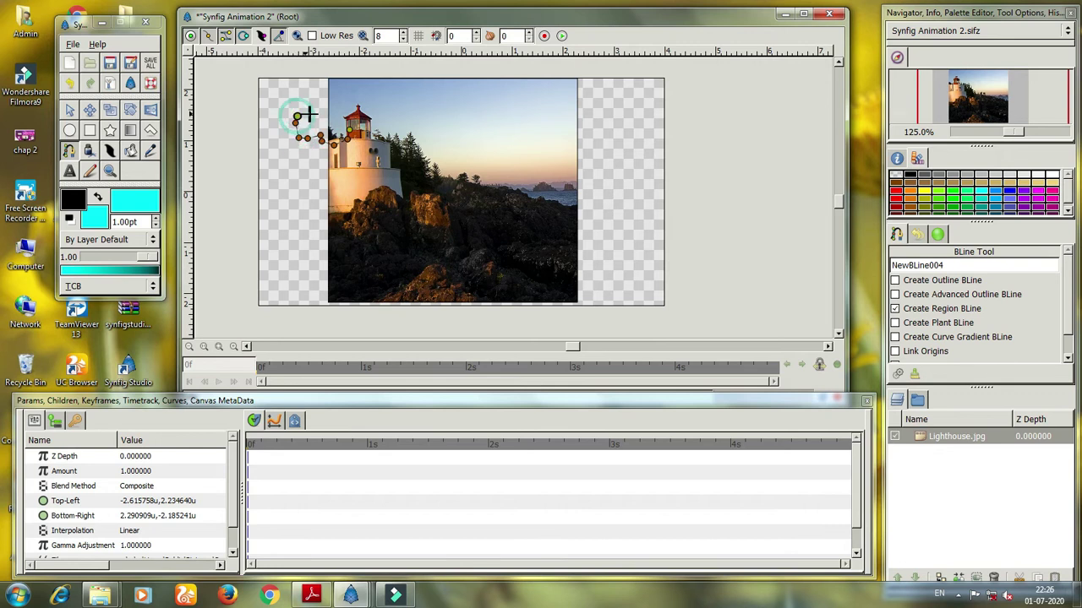
left_click(304, 90)
left_click(314, 89)
left_click(326, 96)
left_click(336, 100)
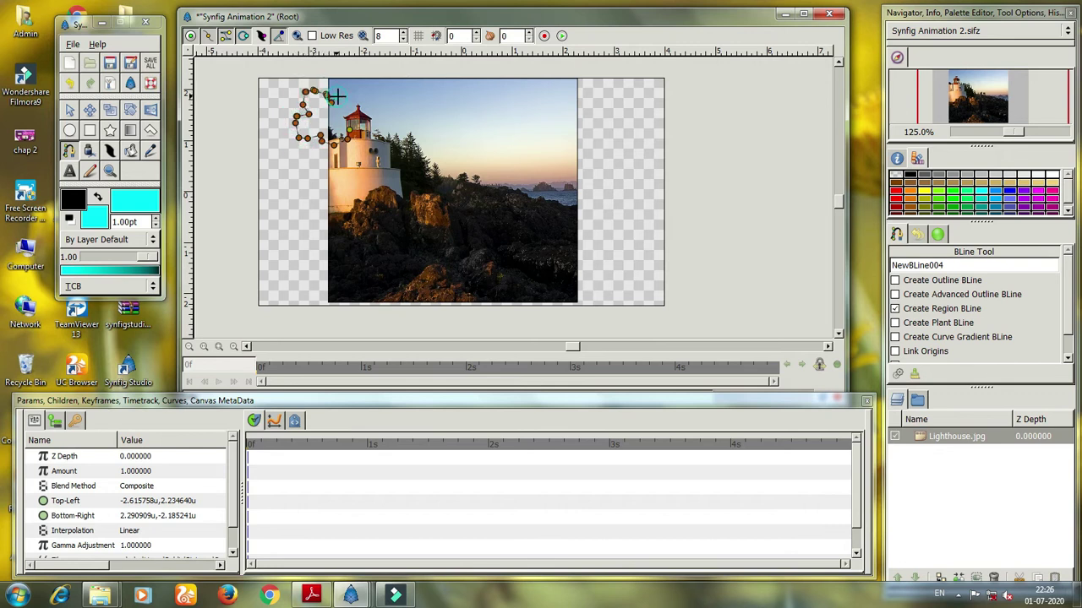
left_click(348, 95)
left_click(359, 92)
left_click(364, 90)
left_click(375, 100)
left_click(388, 99)
left_click(403, 98)
left_click(409, 107)
left_click(411, 125)
left_click(399, 136)
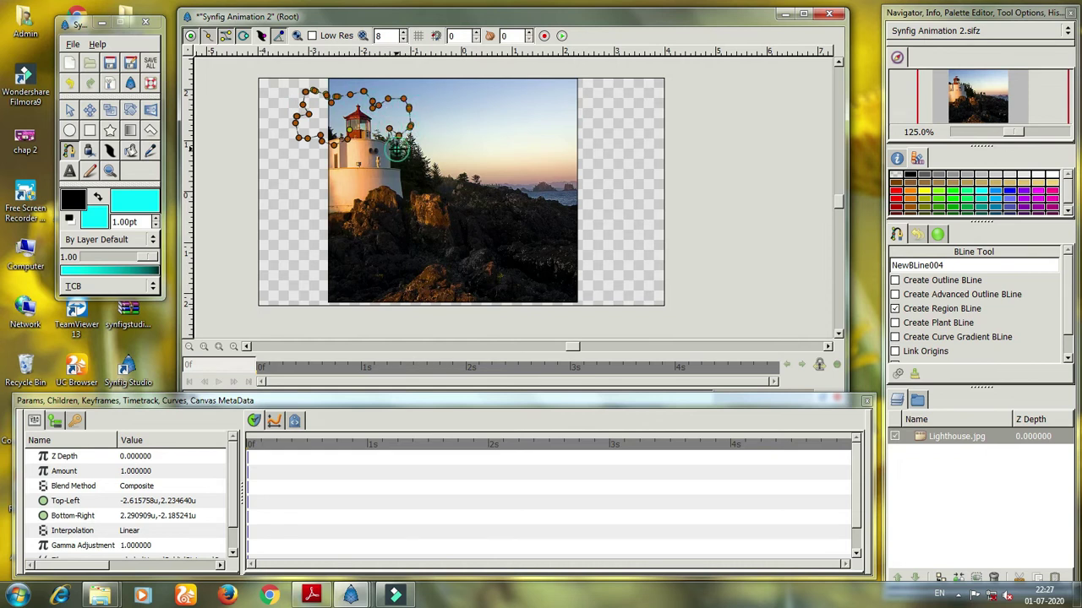
left_click(388, 152)
left_click(376, 153)
left_click(360, 145)
- Loop the BLine into a filled cyan cloud and move its origin to about -0.60u, 0.27u, near the canvas's top-left corner
right_click(355, 135)
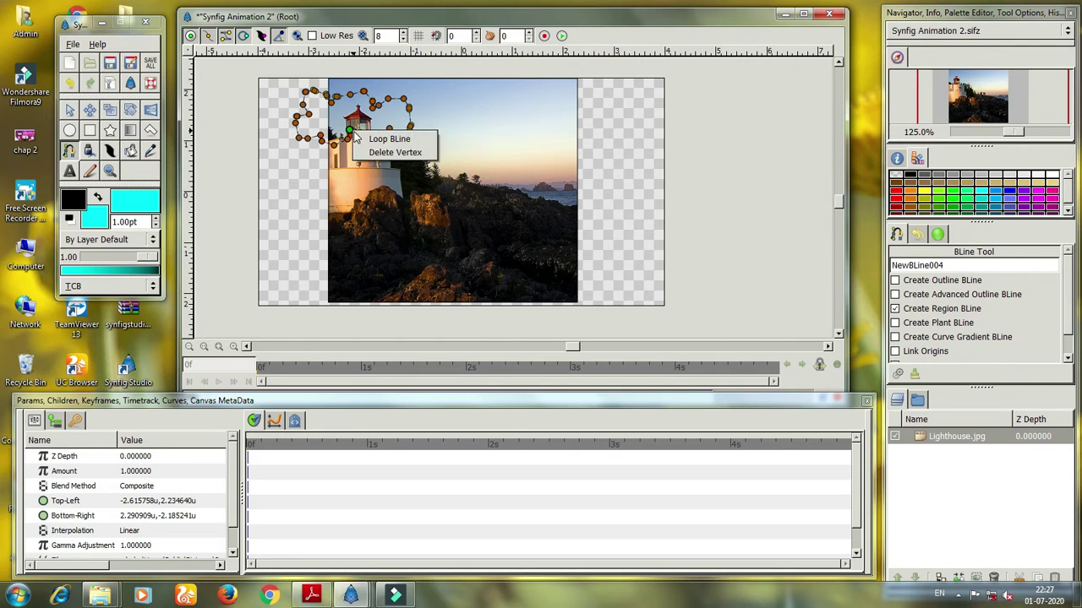
left_click(384, 139)
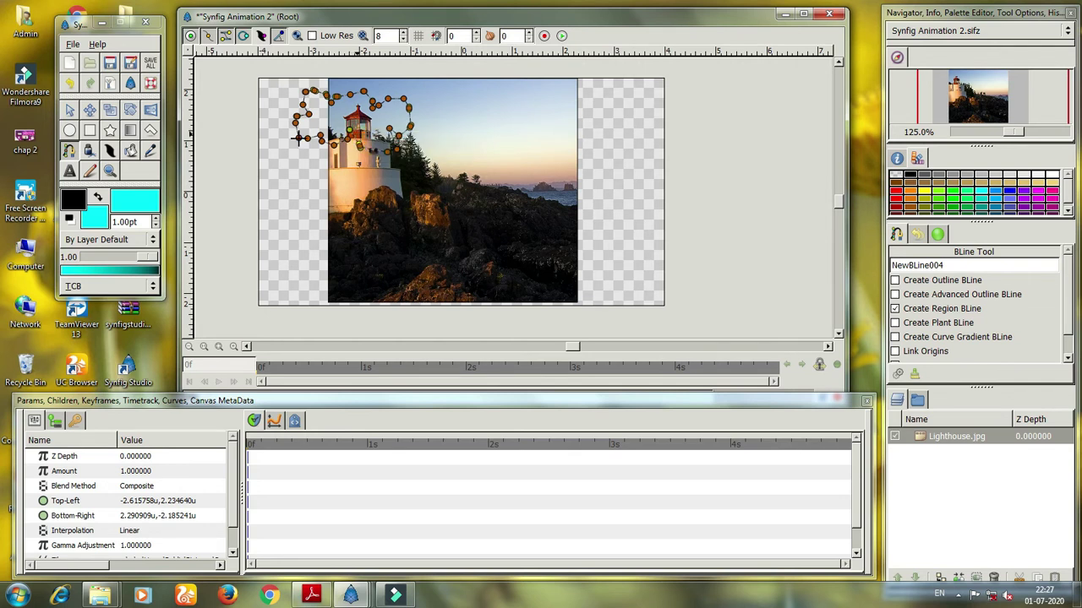
left_click(69, 109)
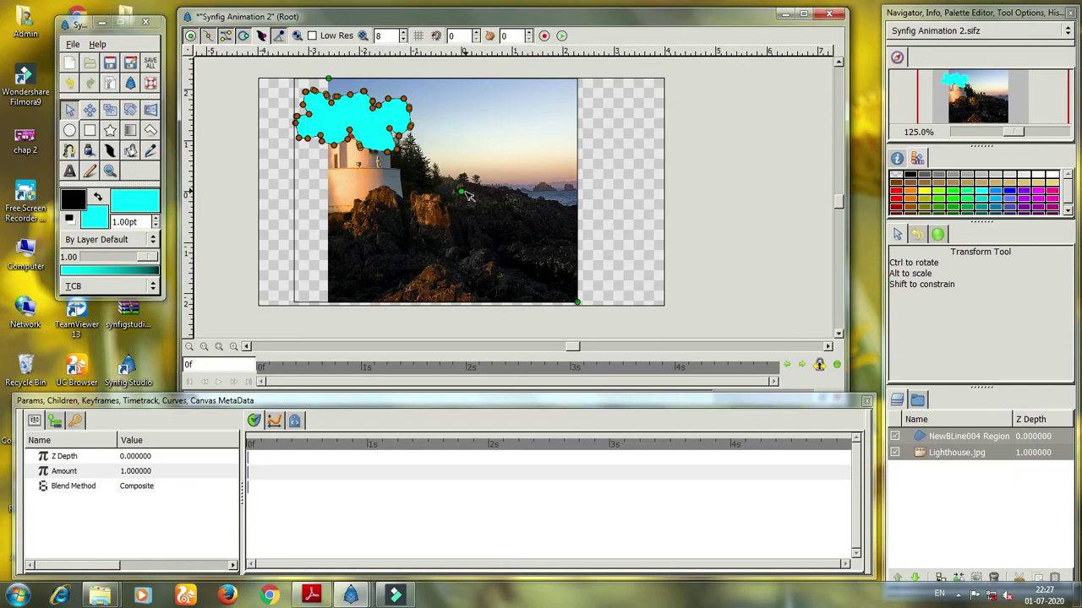
left_click_drag(460, 193, 437, 178)
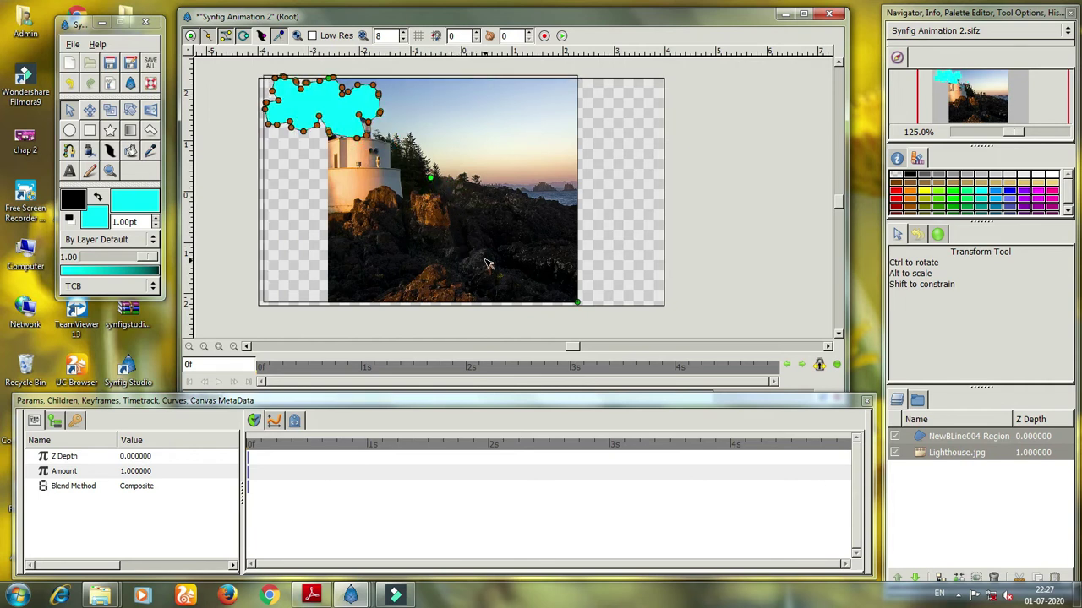
- Select only the cloud region layer, turn on animate editing mode and move its origin to about -0.19u, 0.26u at frame 0
left_click(938, 454)
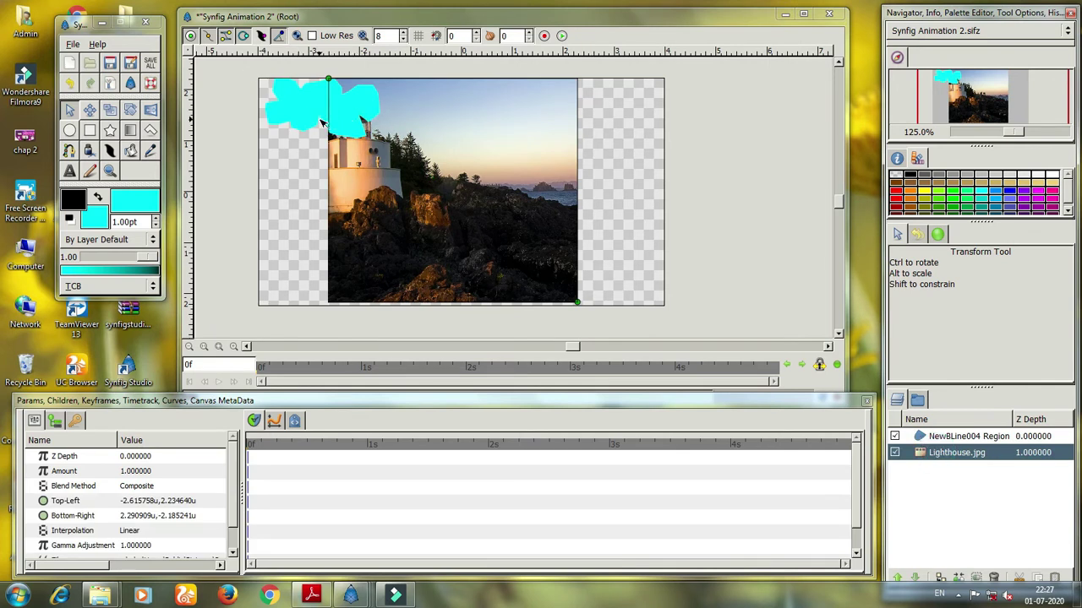
left_click(957, 436)
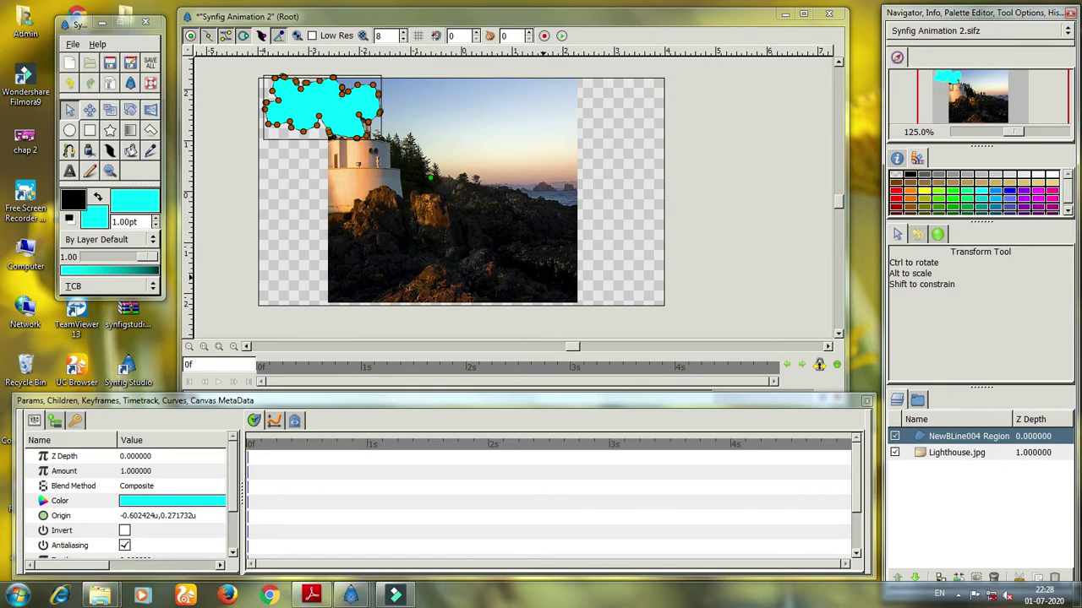
left_click(836, 365)
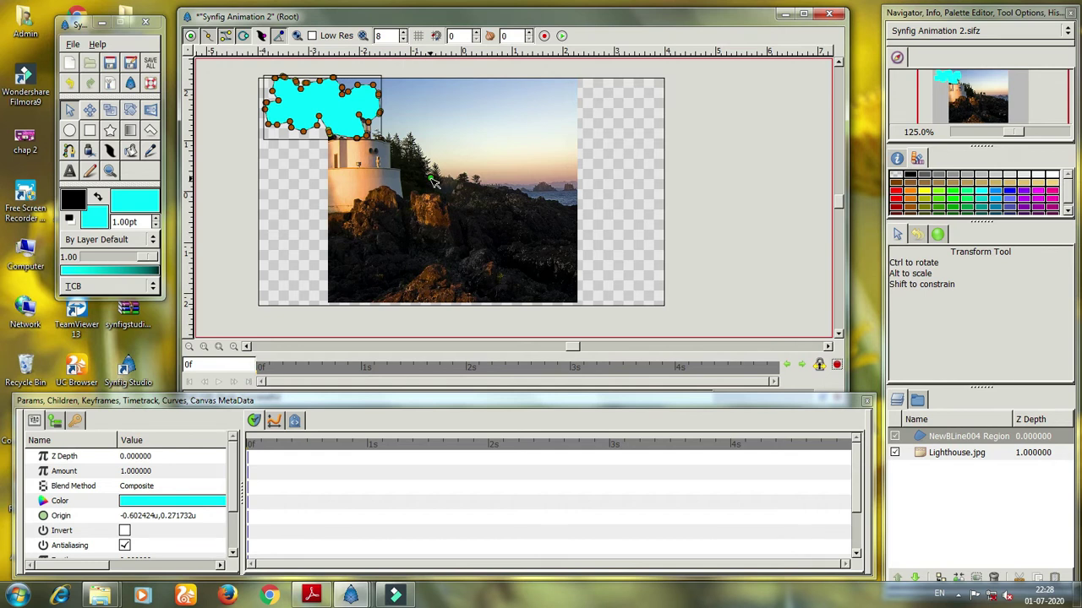
left_click_drag(431, 182, 458, 178)
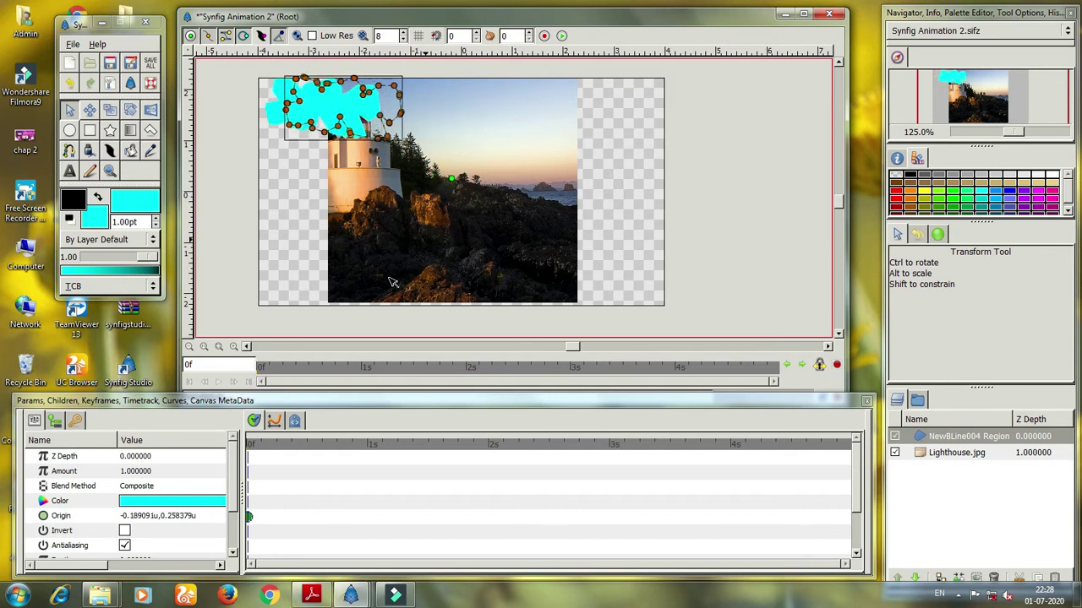
- Animate the cloud moving right, placing its origin at about 0.64u, 0.15u at frame 9 and 1.52u, 0.15u at frame 21
left_click(296, 369)
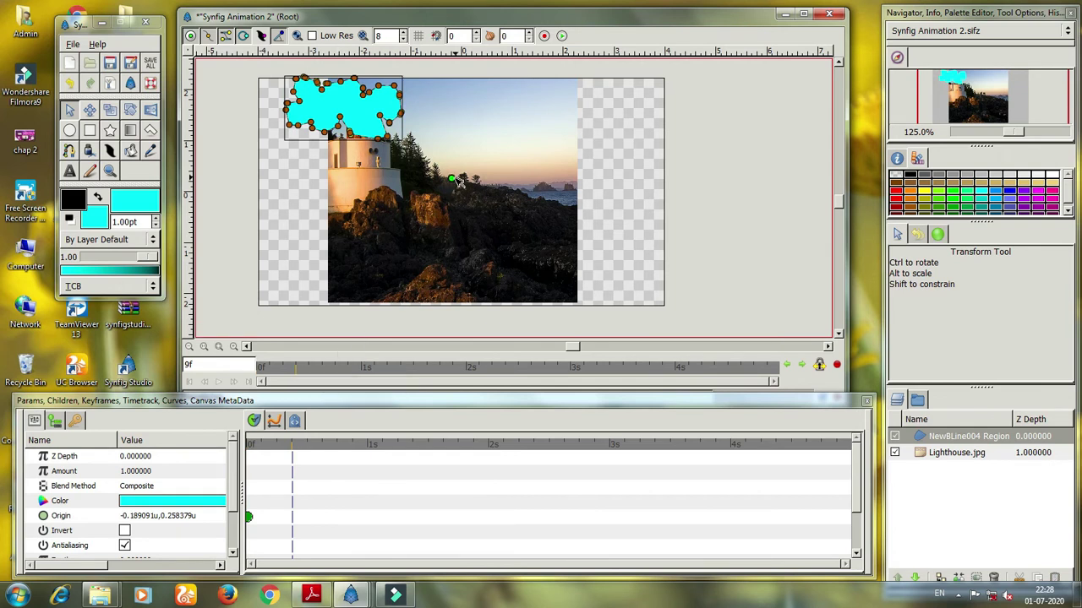
left_click_drag(457, 181, 494, 182)
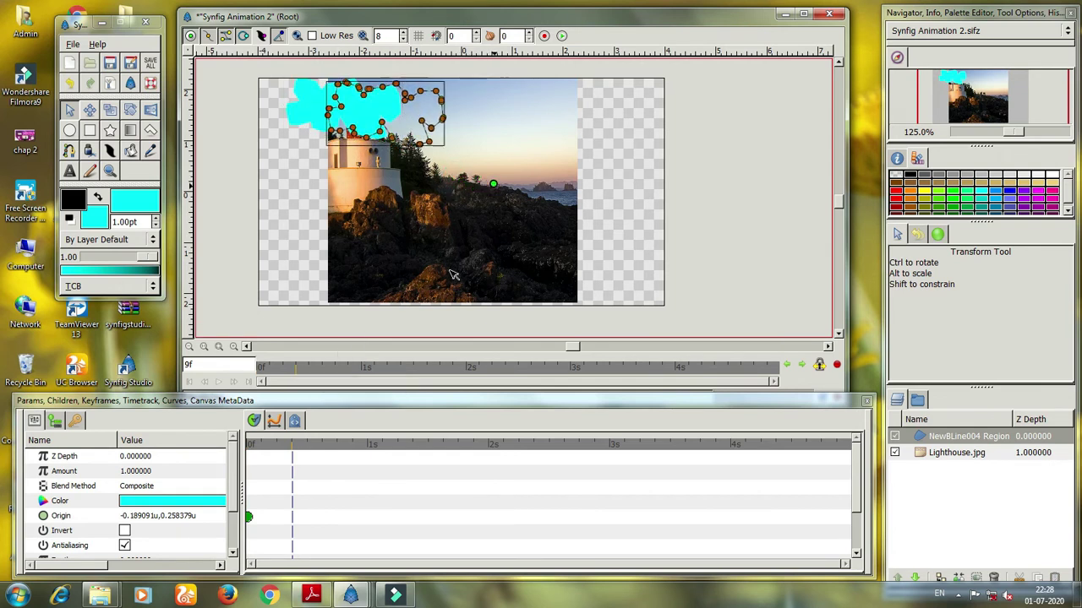
left_click(350, 369)
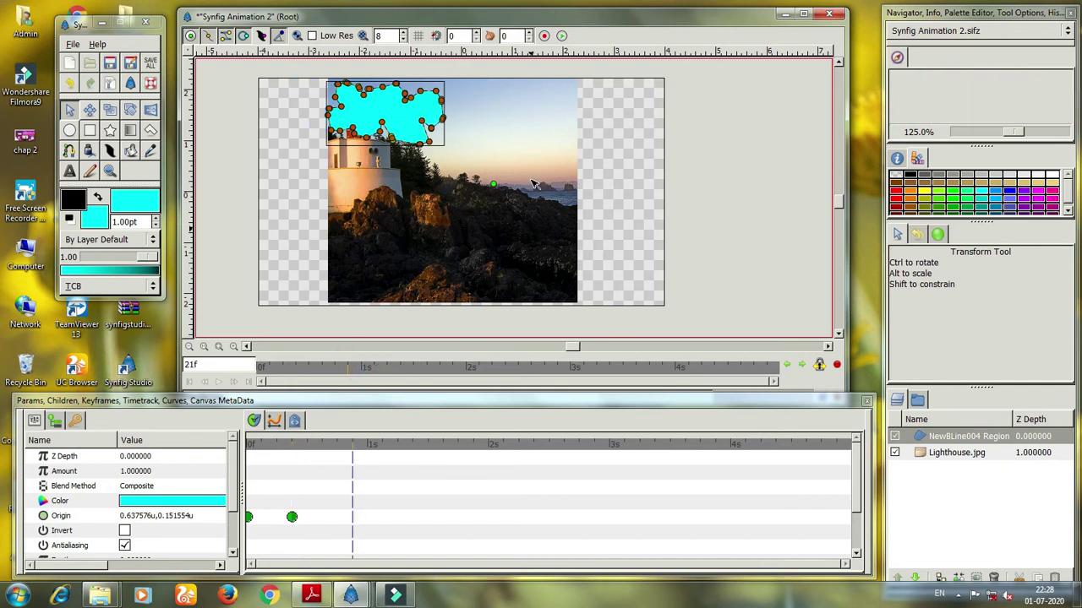
left_click_drag(497, 185, 539, 183)
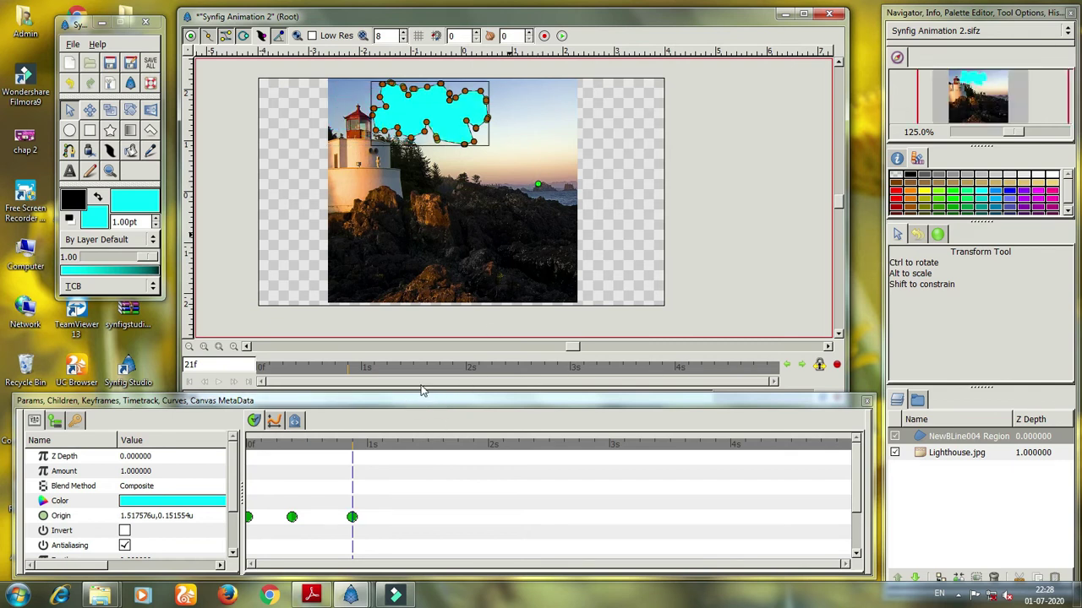
- Move the cloud's origin to about 3.26u, 0.14u at 1s 8f and reposition it again at 1s 15f
left_click(398, 370)
left_click_drag(539, 184, 626, 184)
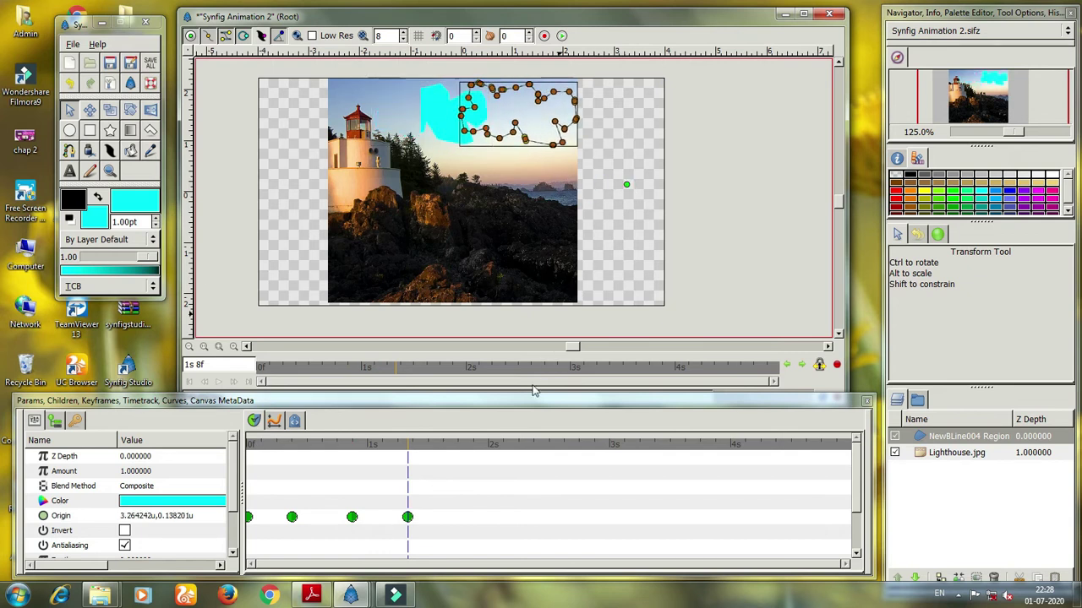
left_click(427, 368)
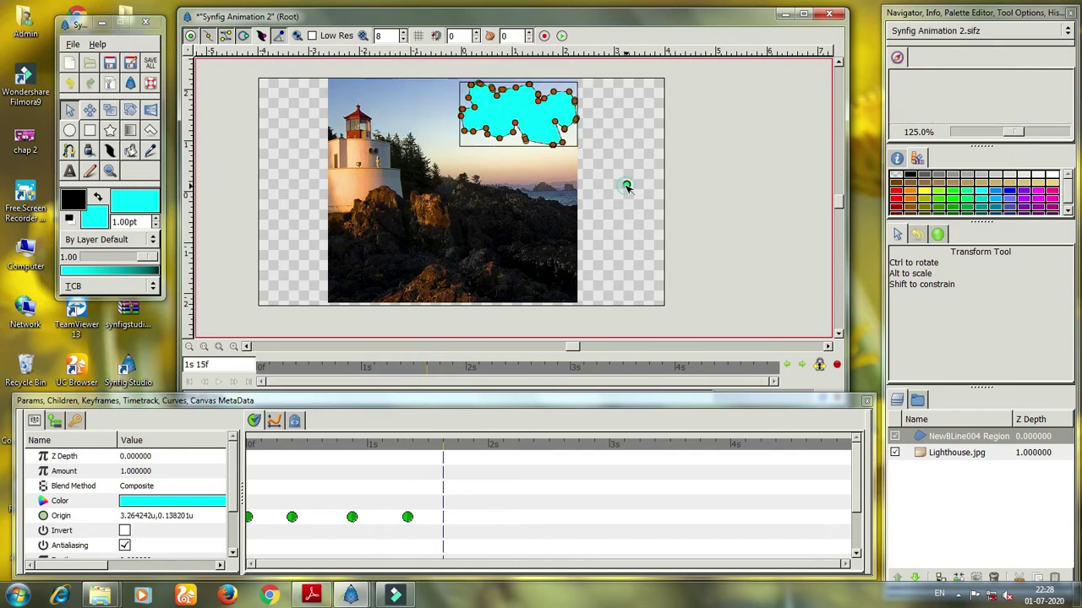
left_click_drag(626, 186, 496, 194)
- Animate the cloud back over the lighthouse with its origin at about 0.00u, 0.00u at 2s, and turn off animate editing mode
left_click(437, 368)
left_click(656, 185)
left_click(453, 368)
left_click(488, 446)
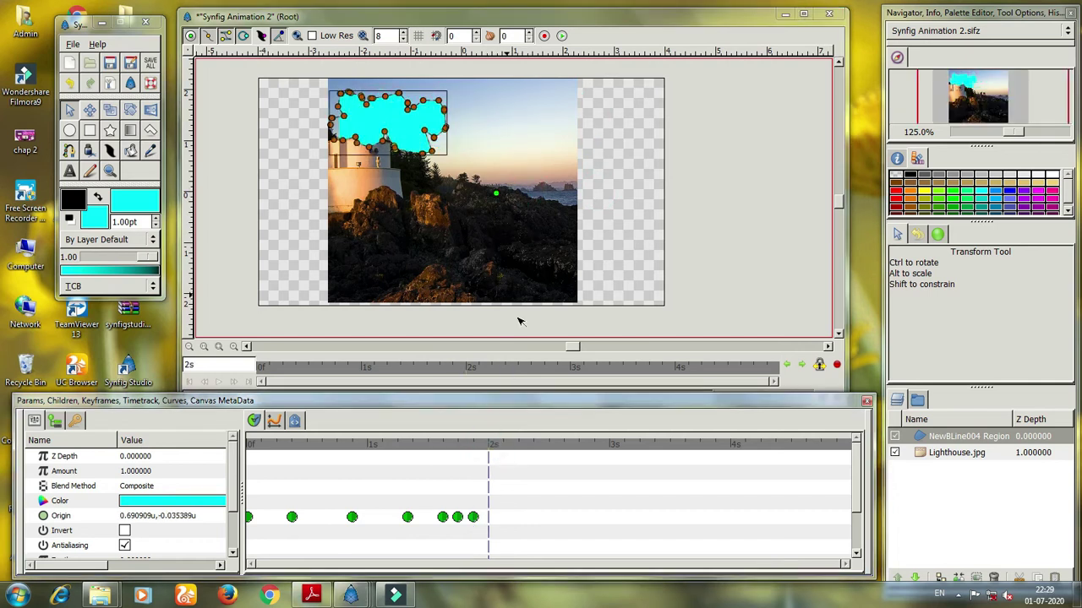
left_click_drag(497, 196, 461, 193)
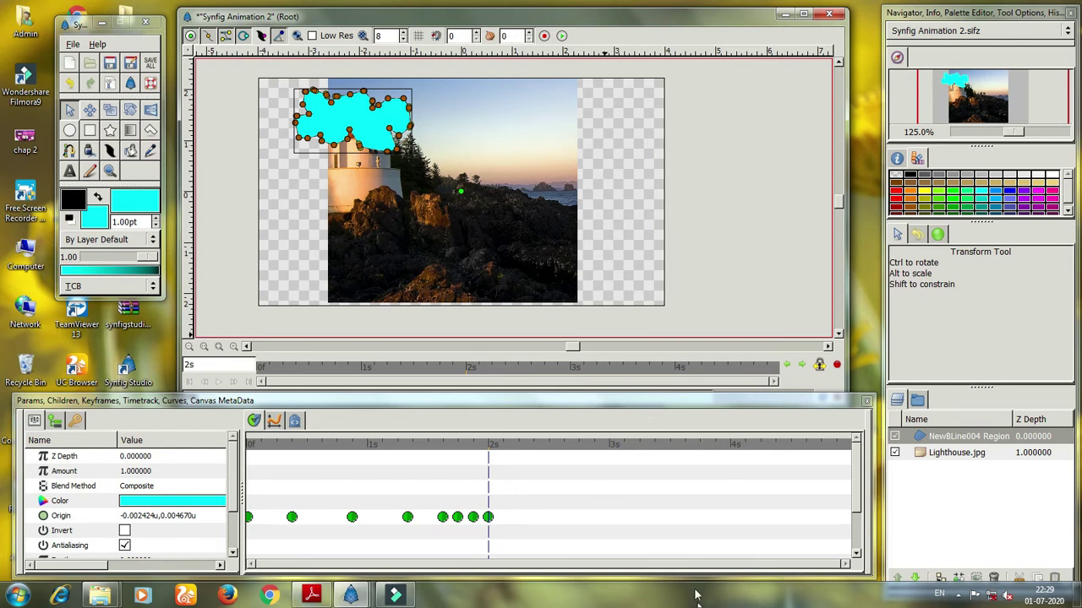
left_click(837, 364)
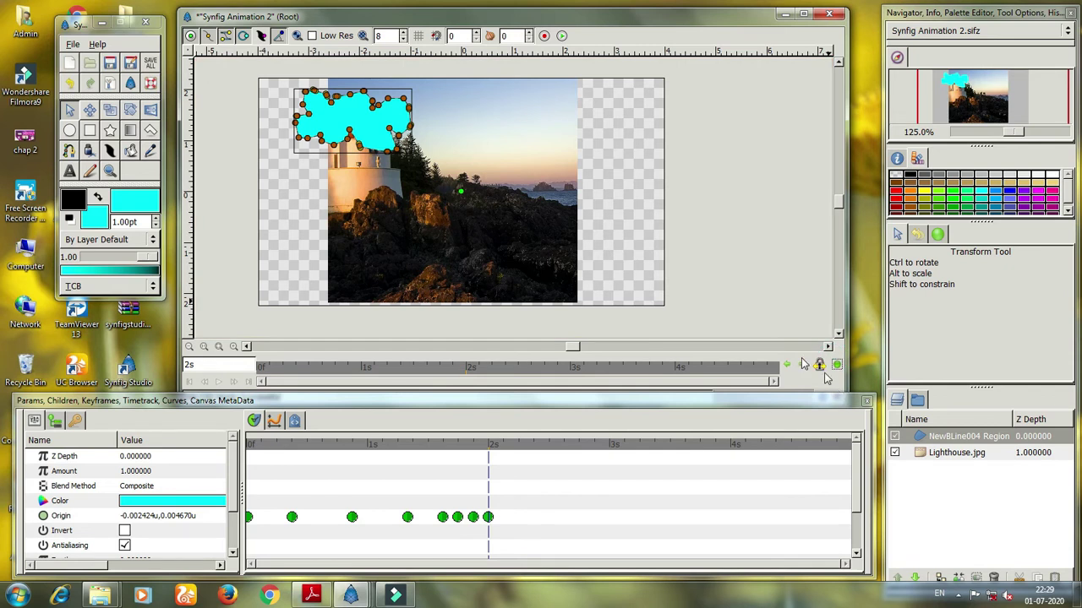
- Preview the cloud animation from 0f to 2s, play it and close the preview
left_click(561, 36)
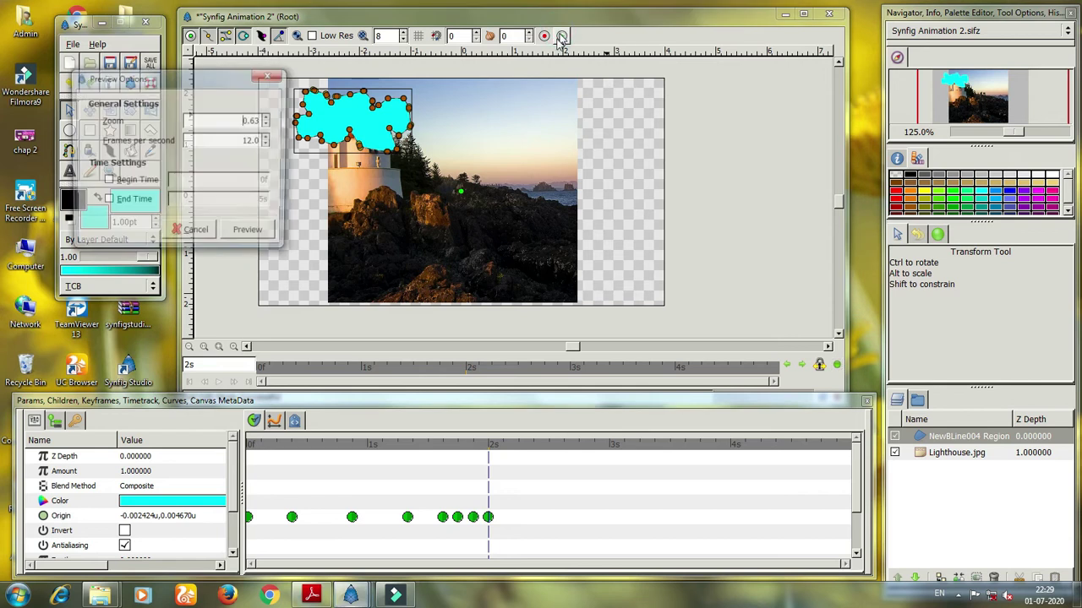
left_click(124, 184)
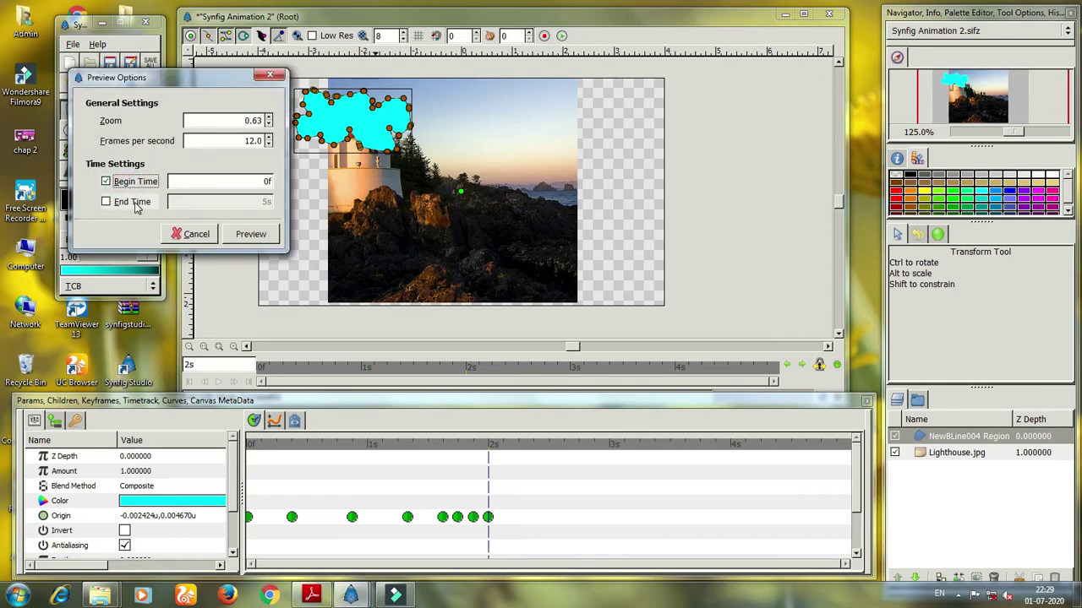
left_click(131, 203)
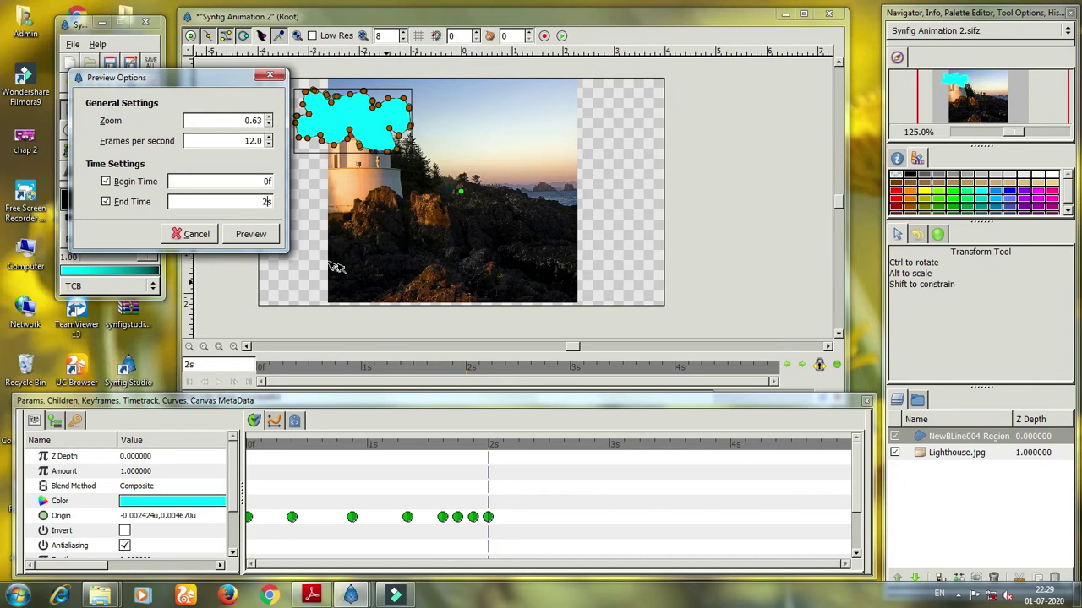
left_click(250, 234)
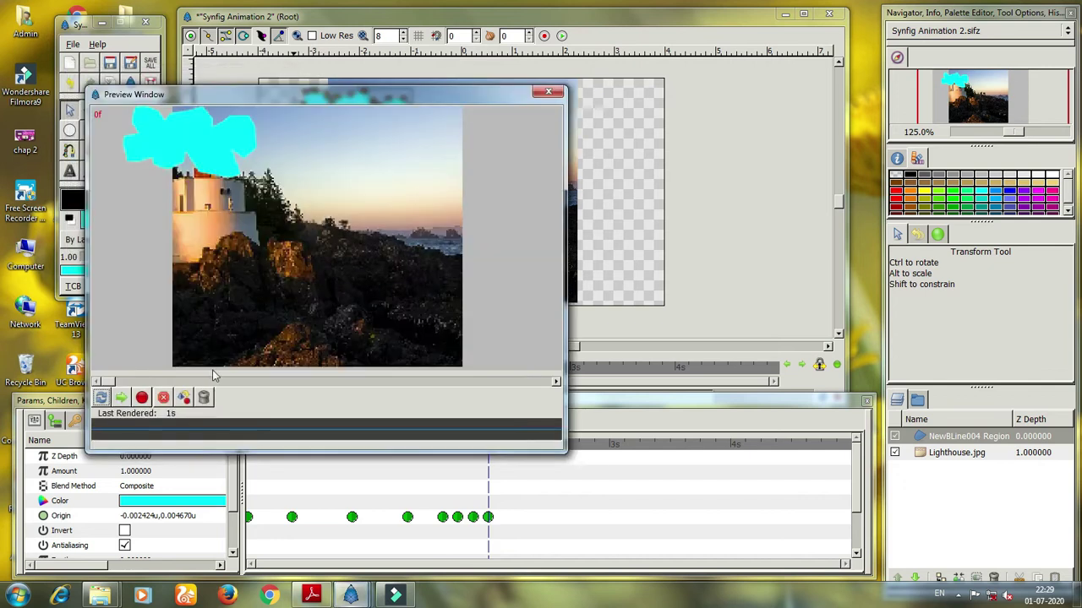
left_click(121, 397)
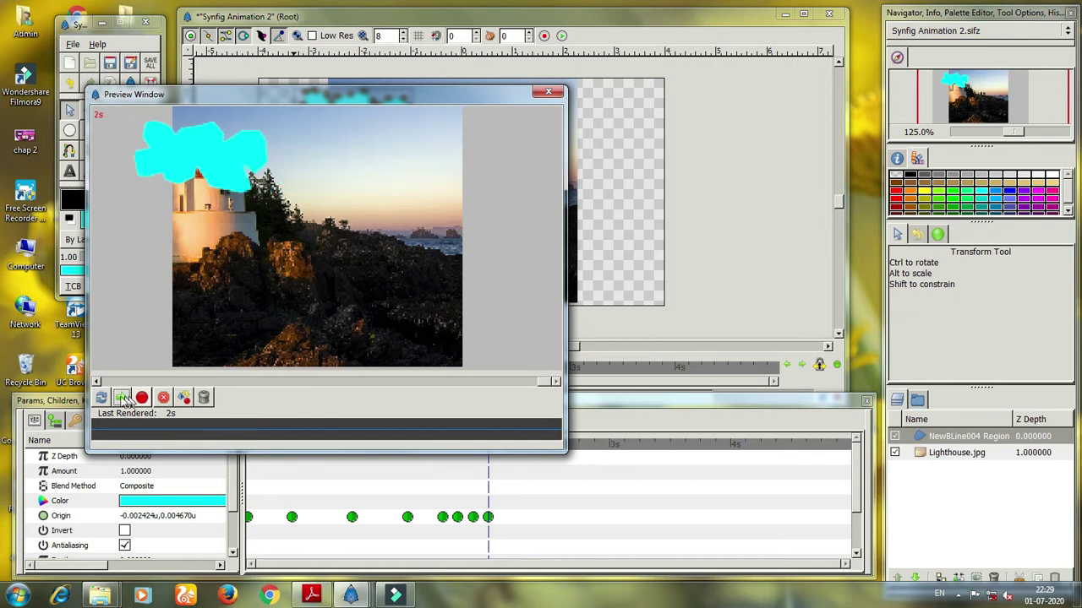
left_click(122, 398)
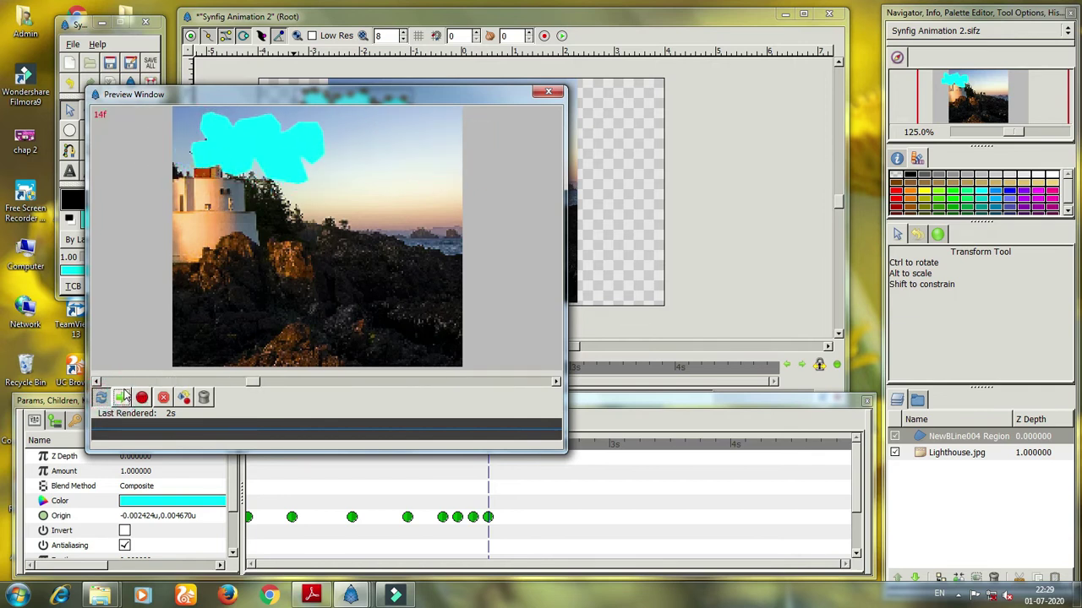
left_click(121, 398)
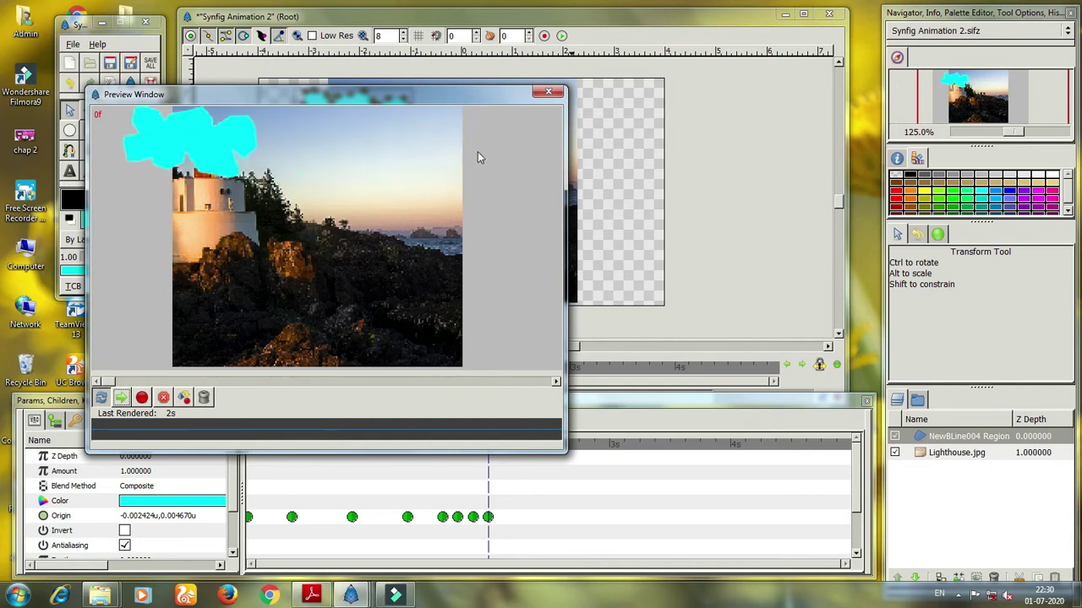
left_click(542, 94)
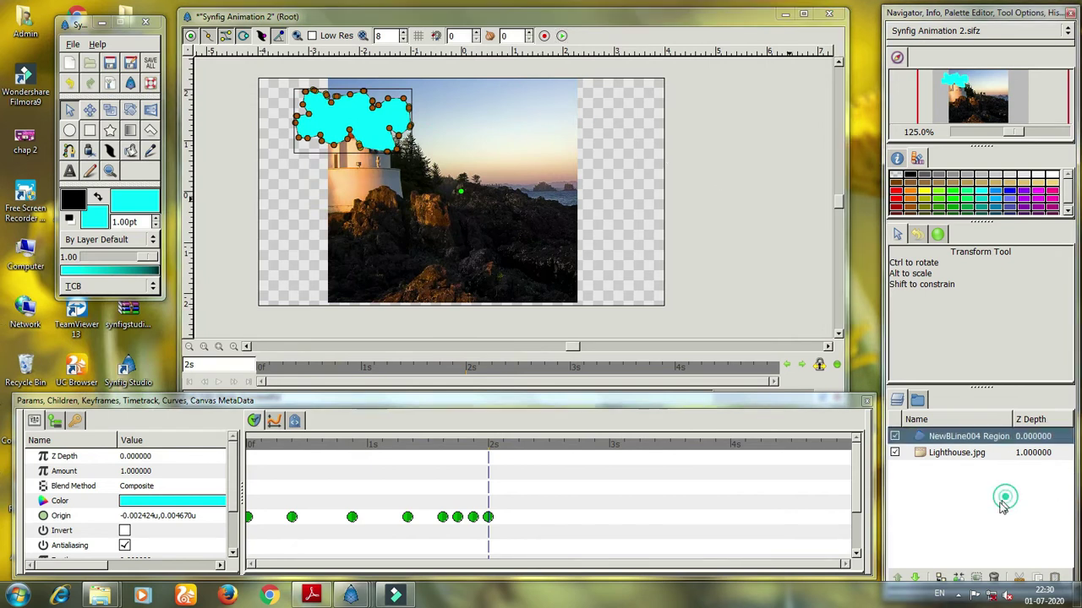
- Raise the Lighthouse.jpg layer above the cloud region layer and select the cloud on the canvas
left_click(913, 453)
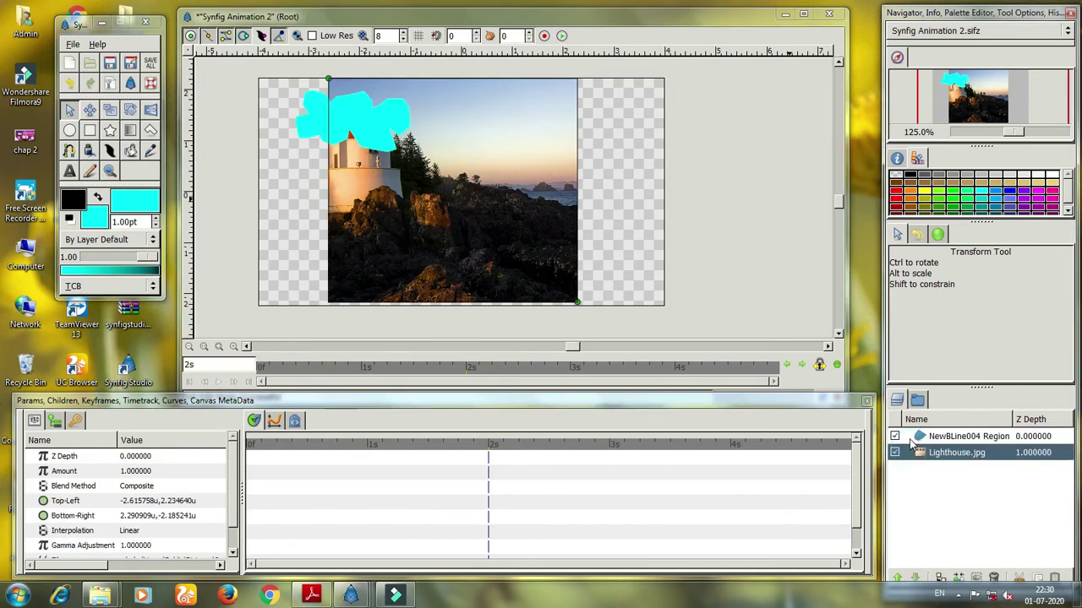
left_click(921, 436)
left_click(910, 454)
left_click(908, 439)
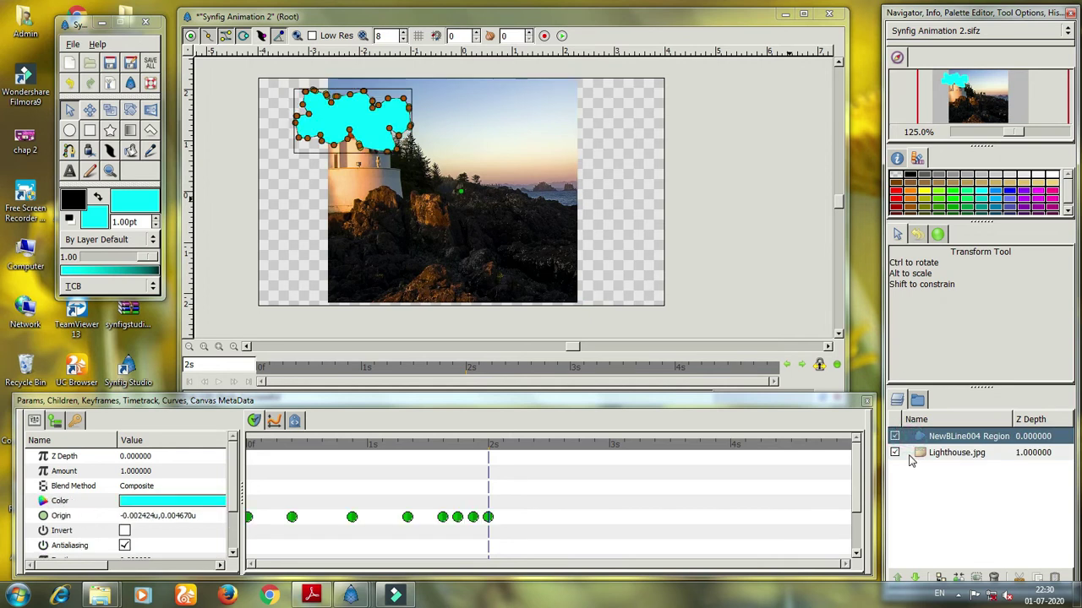
left_click(911, 456)
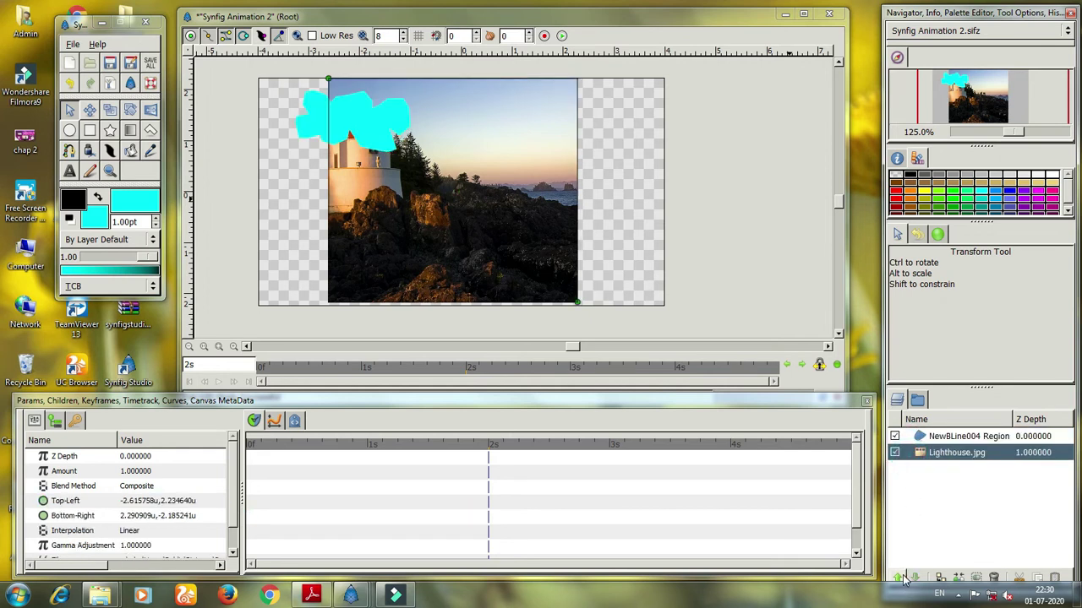
left_click(898, 578)
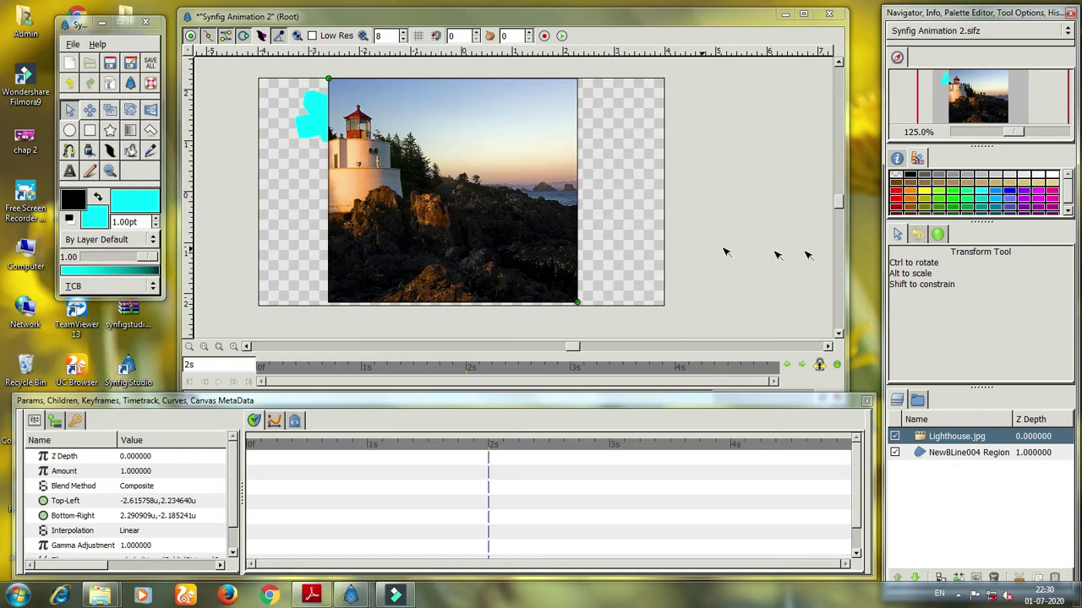
left_click(326, 116)
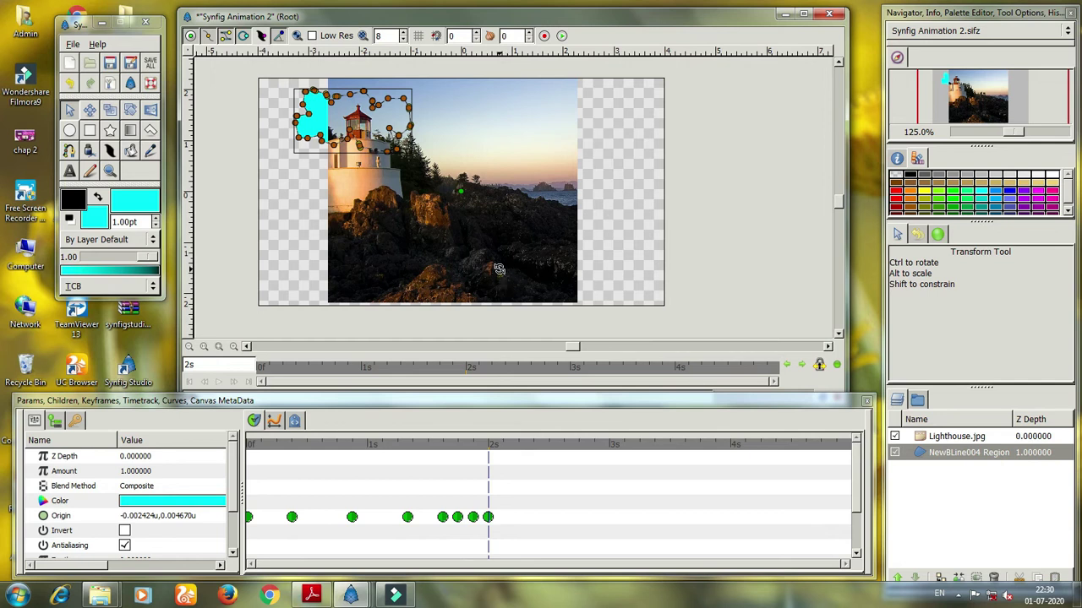
- Save the animation as Synfig Animation 2.sifz on the UBUNTU 14_0 (G:) drive
key("ctrl+shift+s")
left_click(362, 236)
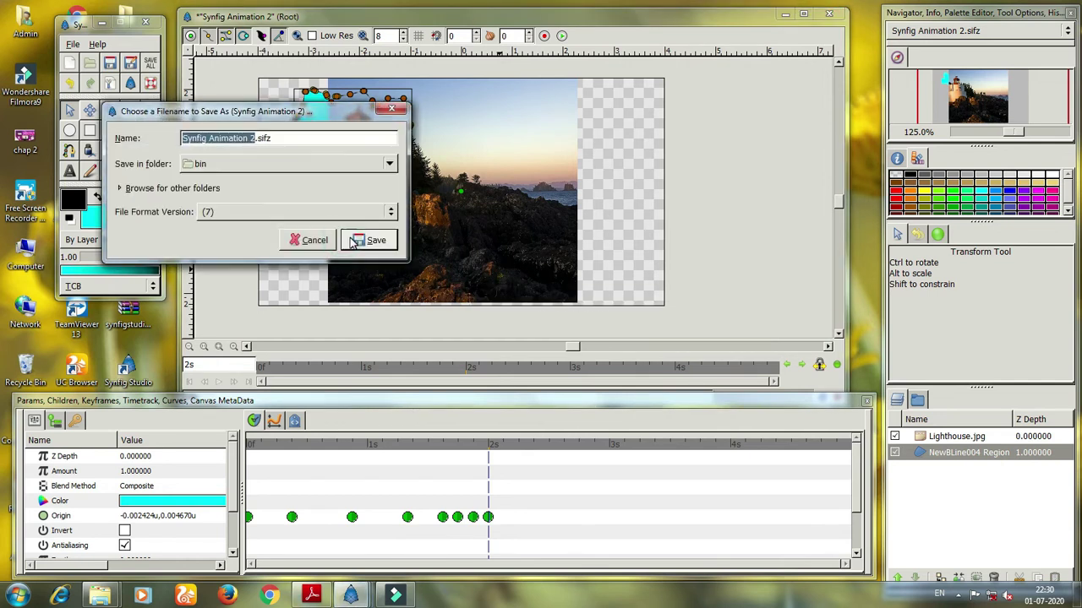
left_click(279, 164)
left_click(249, 140)
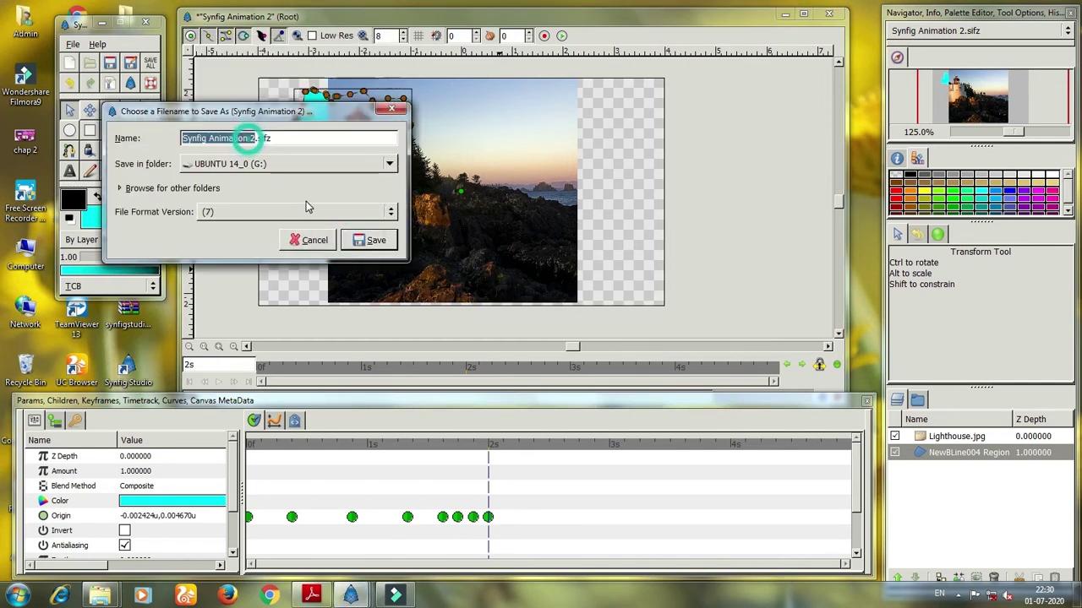
left_click(371, 240)
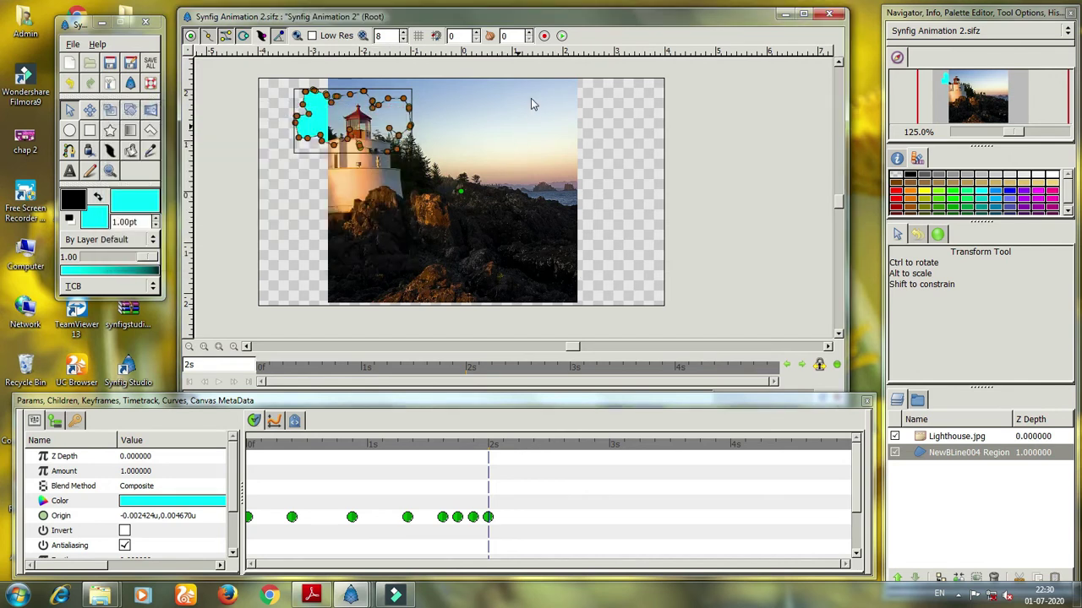
- Preview and play the animation with the cloud passing behind the lighthouse picture, and close the preview
left_click(561, 35)
left_click(181, 164)
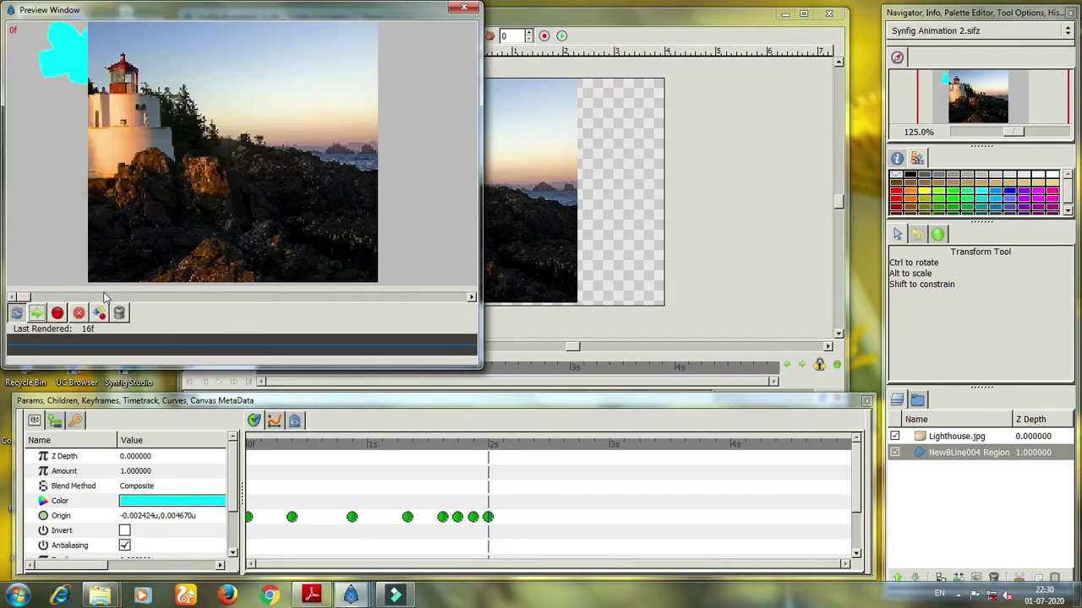
left_click(36, 313)
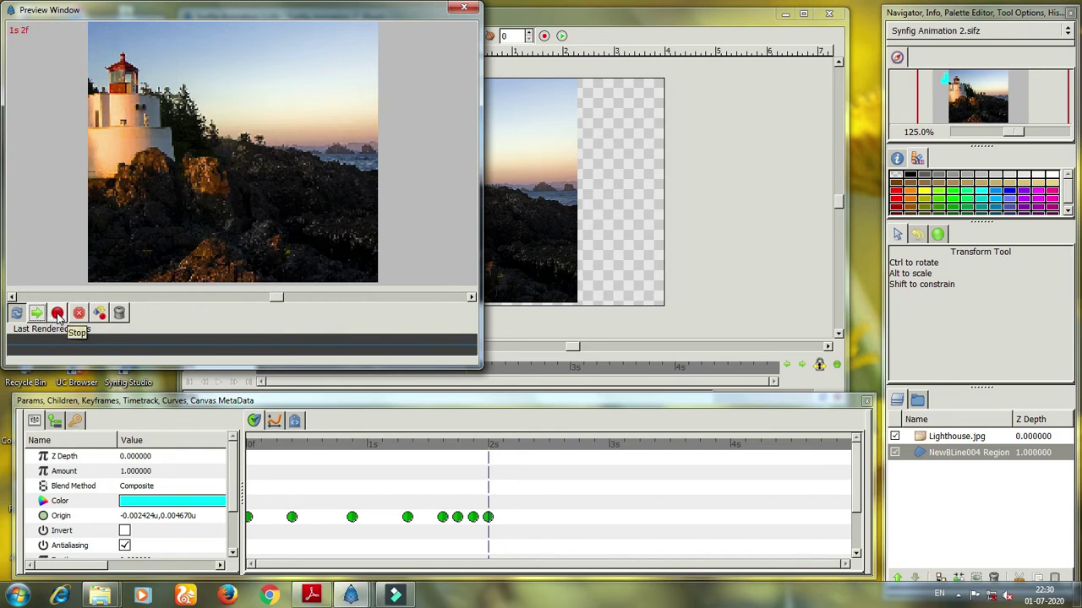
left_click(461, 10)
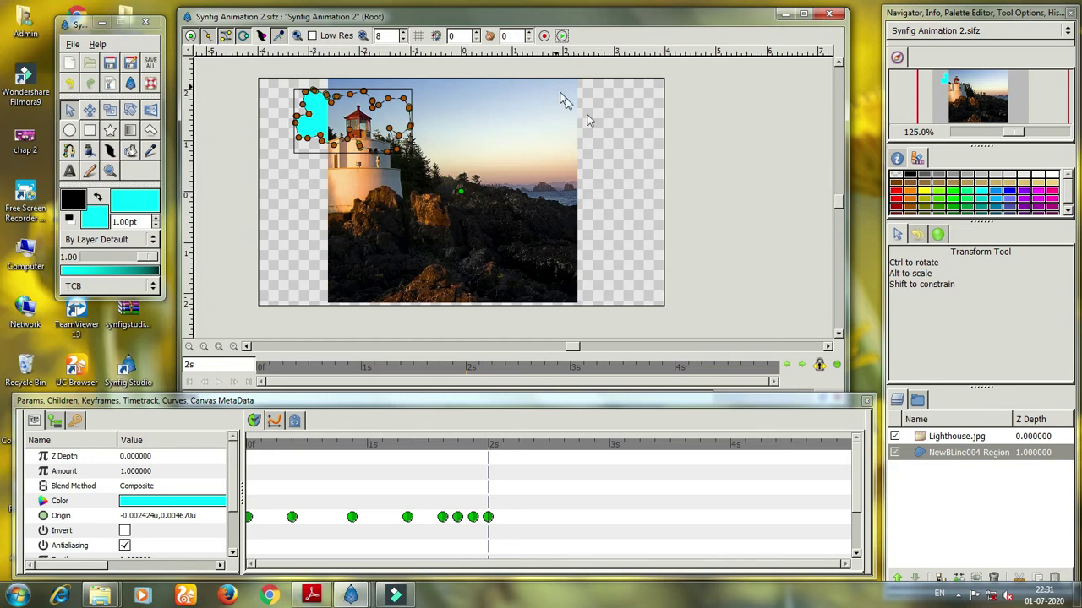
- Rename the NewBLine004 Region layer as cloud
double_click(954, 452)
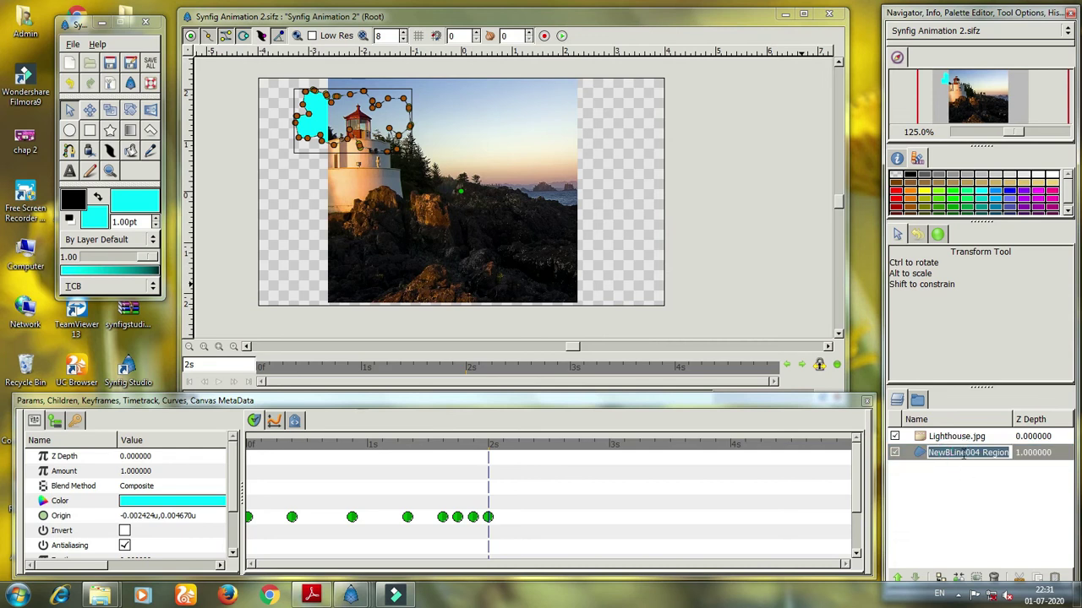
type("clou")
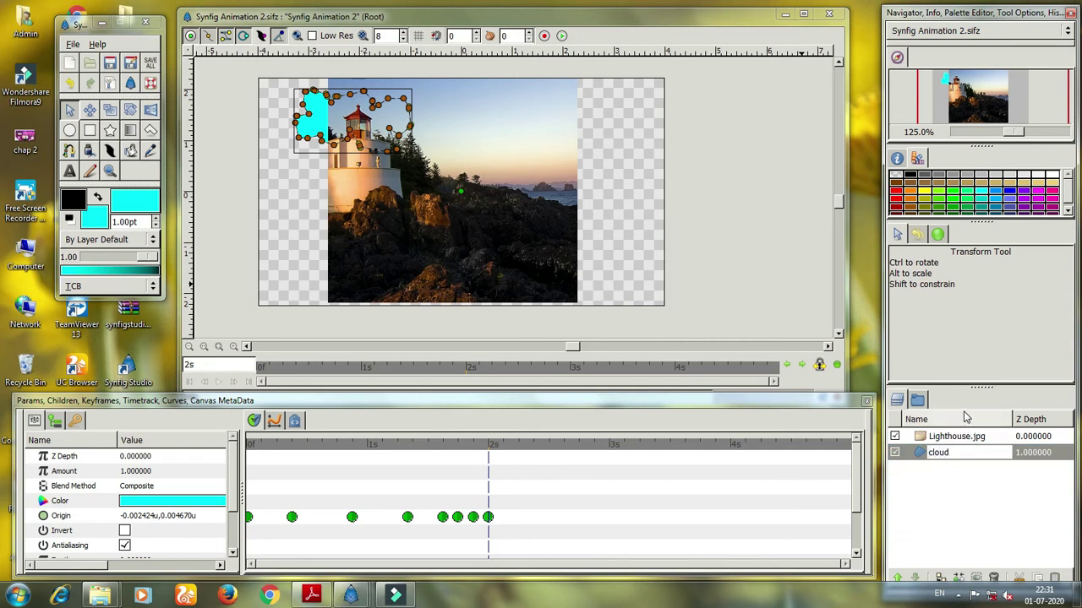
type("d")
key("Return")
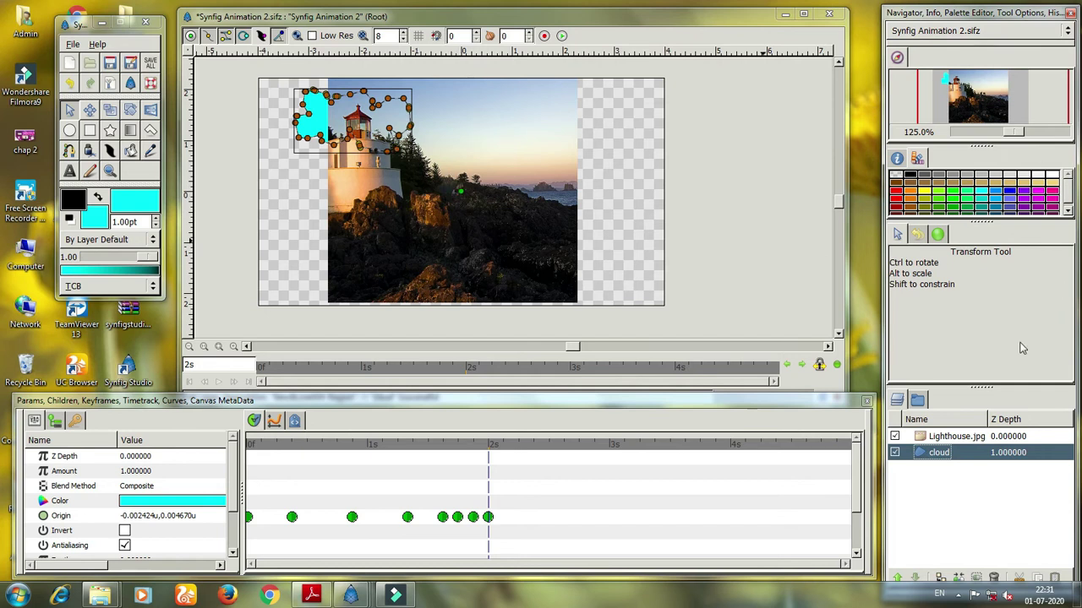
left_click(984, 527)
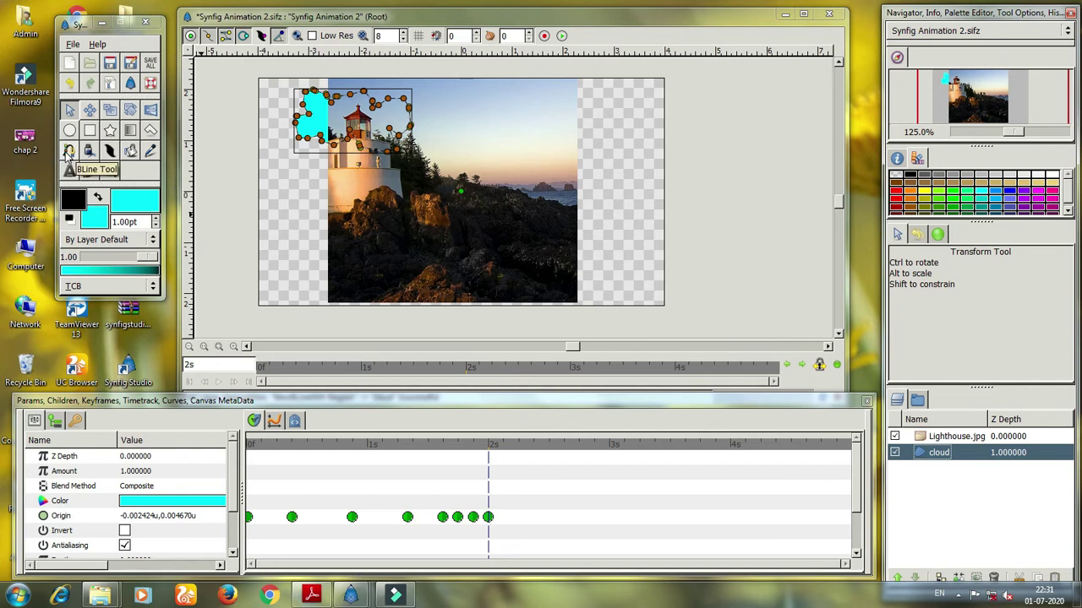
- With the outline and fill colours swapped, place region BLine vertices at the four corners of the transparent strip left of the lighthouse picture
left_click(69, 151)
left_click(97, 197)
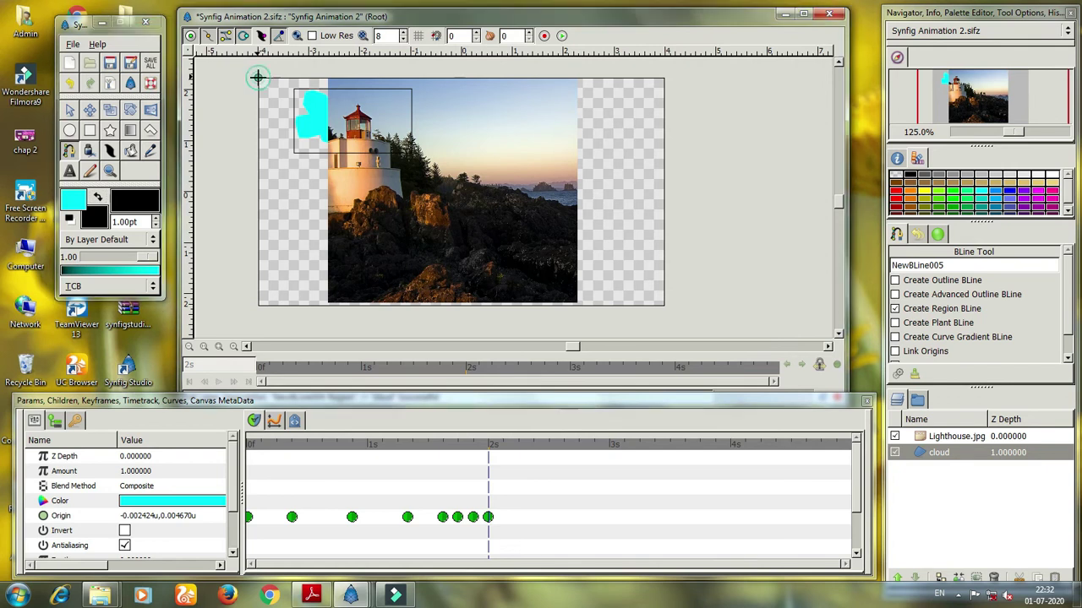
left_click(257, 78)
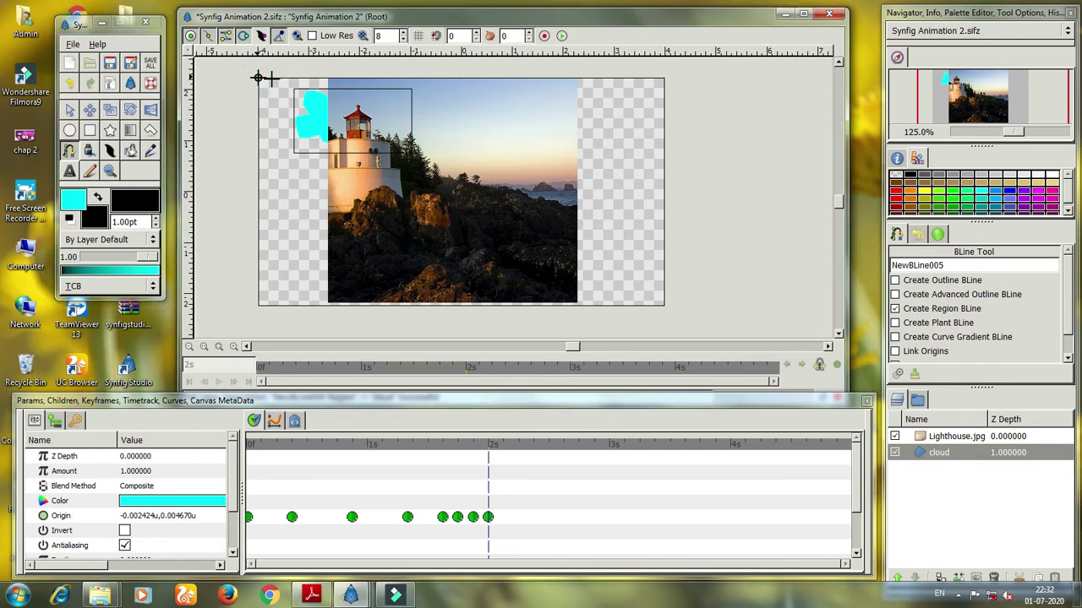
left_click(328, 78)
left_click(326, 283)
left_click(328, 306)
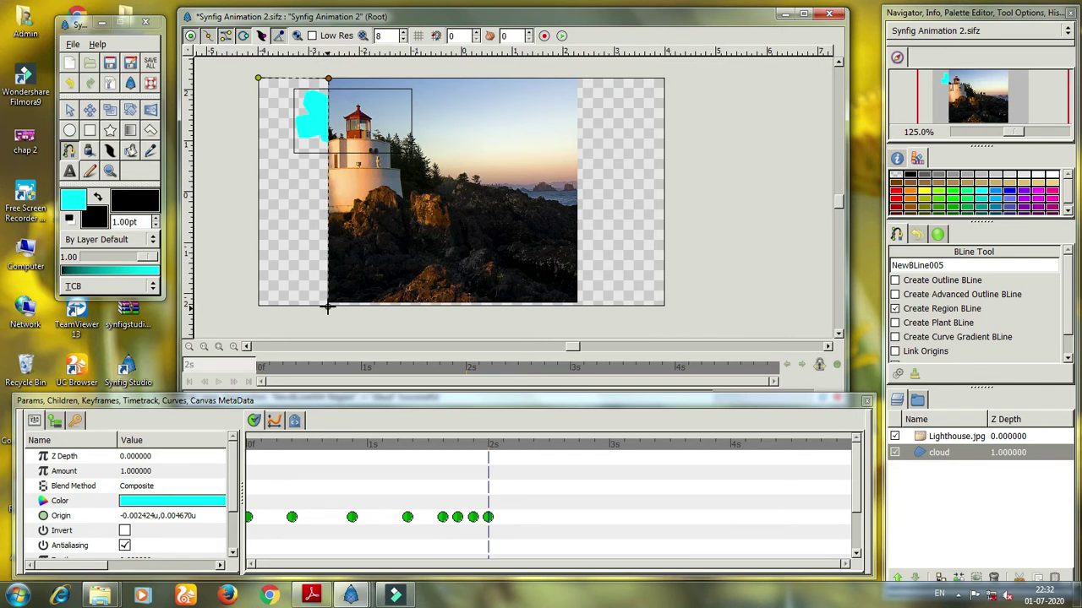
left_click(259, 304)
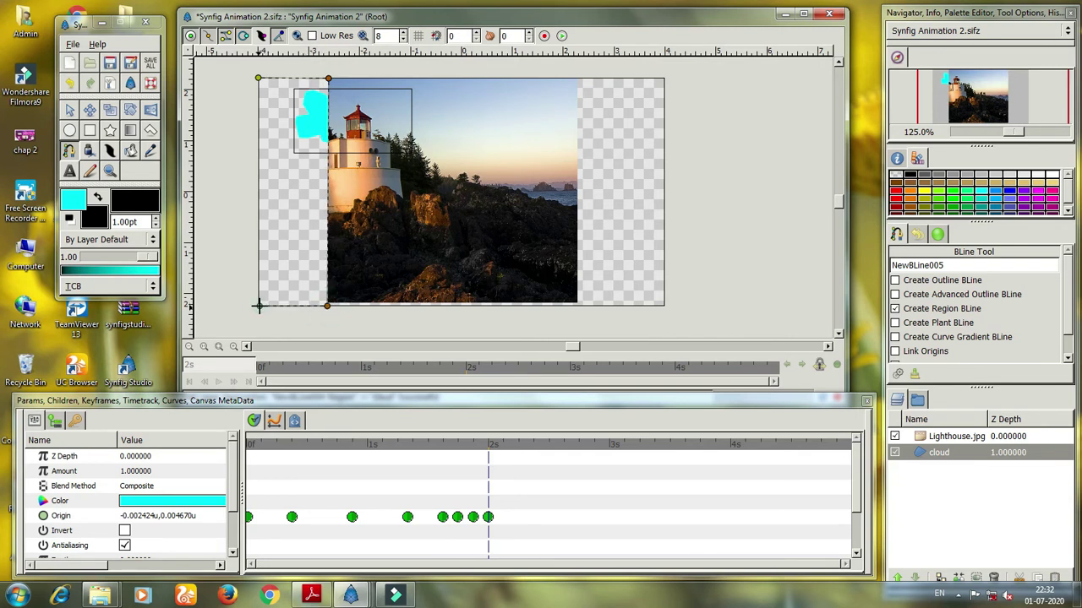
- Loop the BLine at its first vertex and create the black region over the transparent strip left of the lighthouse picture
left_click(241, 92)
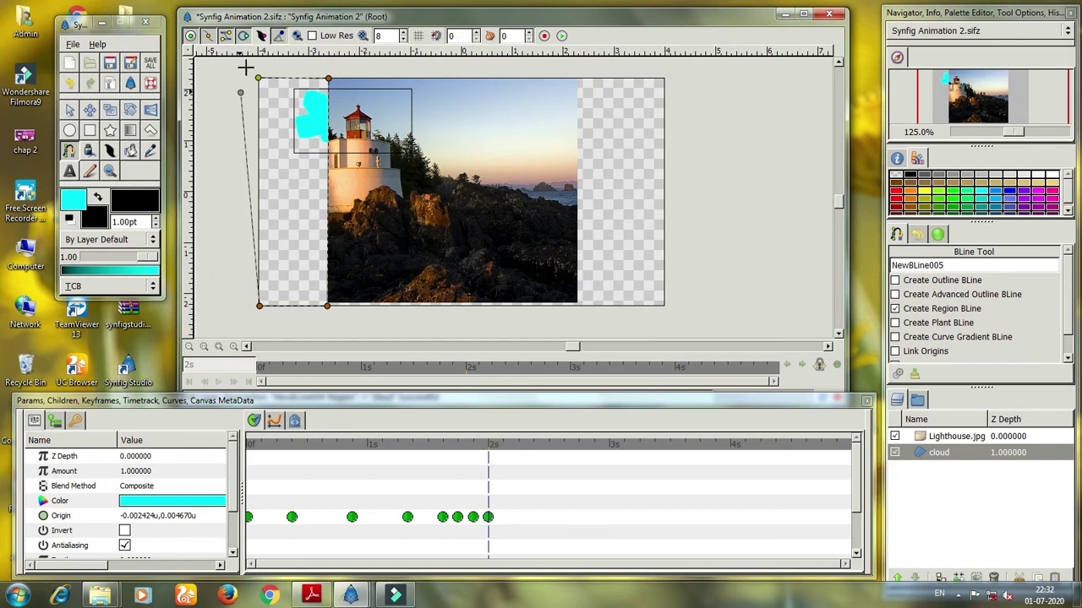
mouse_move(245, 67)
left_mouse_down()
mouse_move(259, 79)
mouse_move(209, 86)
mouse_move(257, 79)
left_mouse_up()
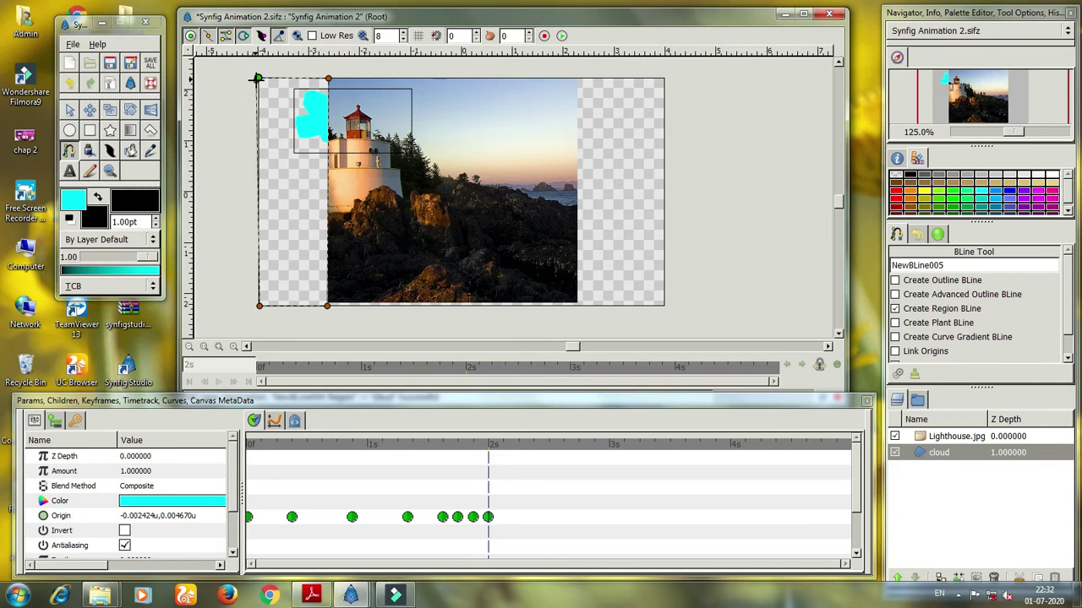
left_click_drag(252, 79, 259, 78)
right_click(258, 80)
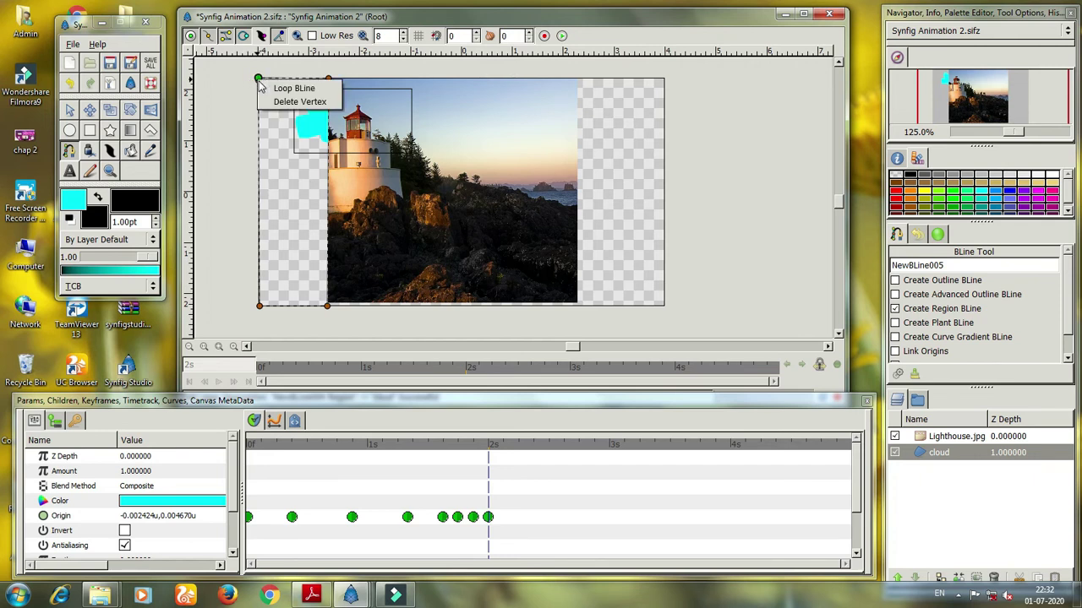
left_click(269, 88)
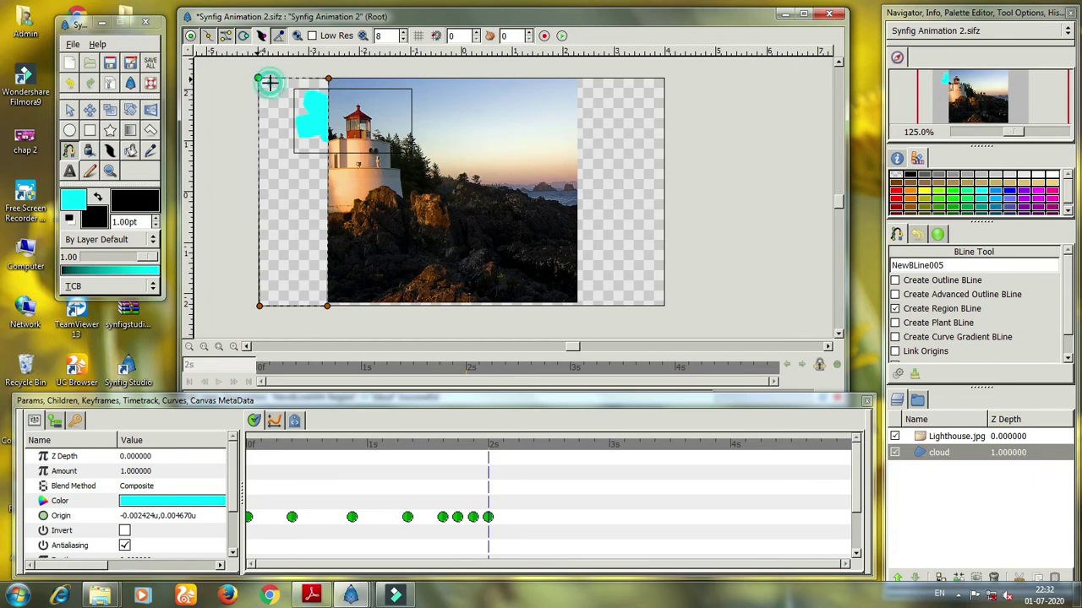
left_click(70, 110)
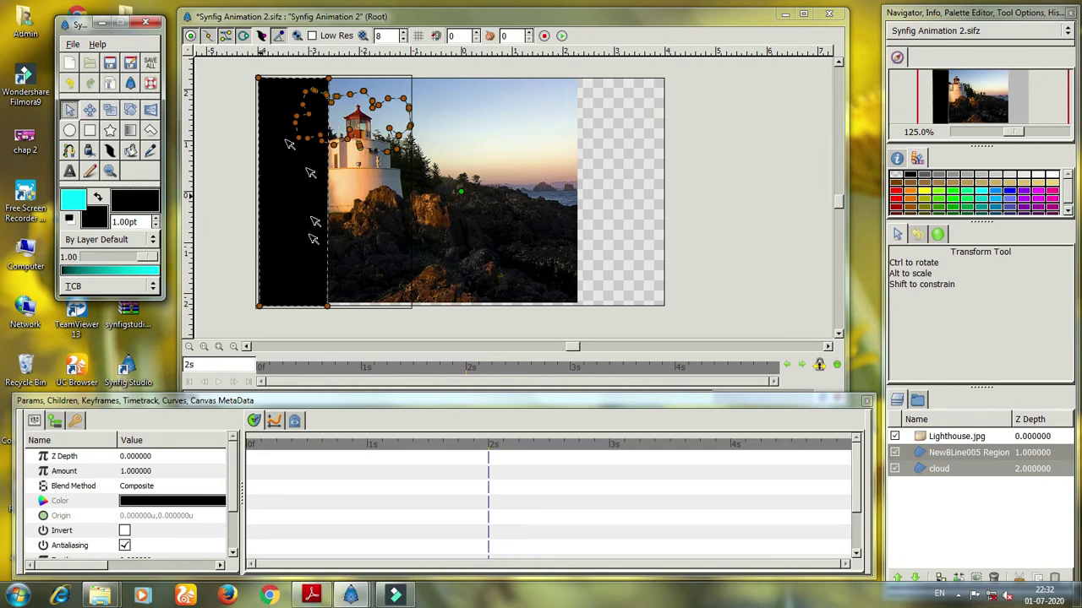
left_click(945, 512)
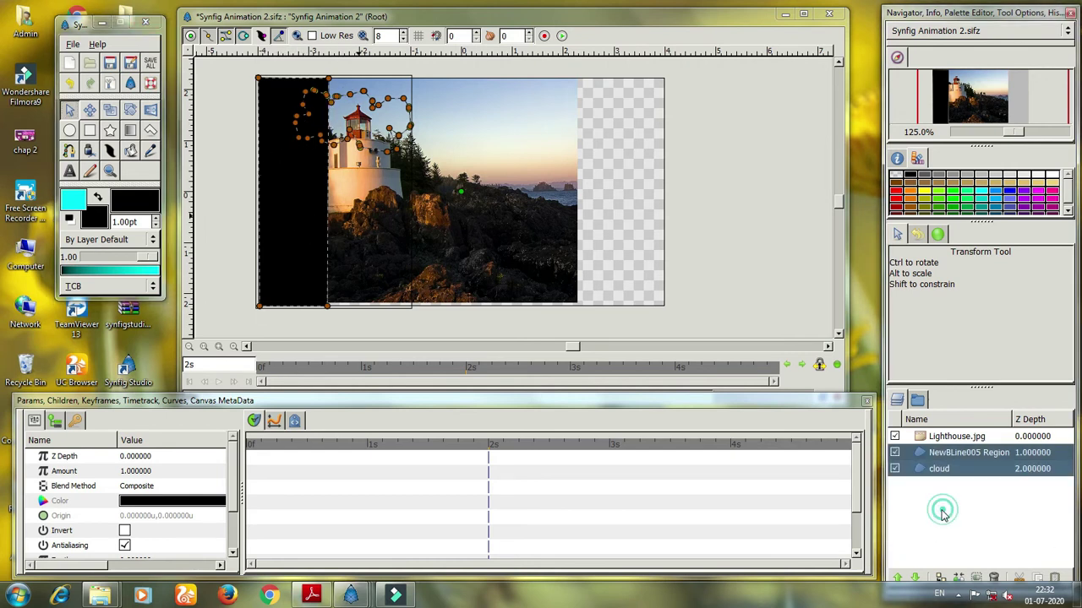
left_click(261, 308)
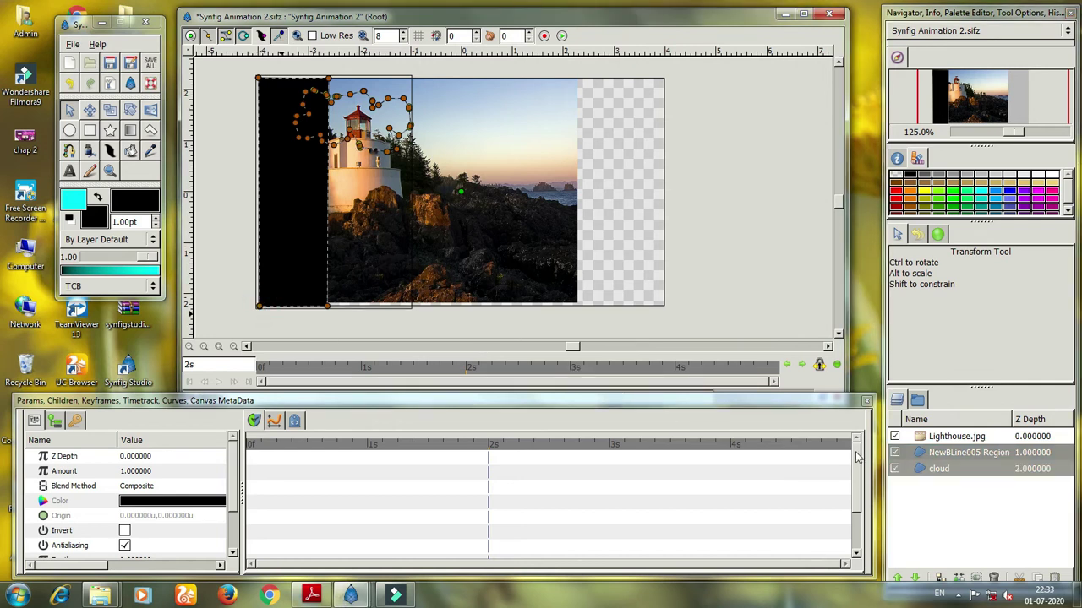
- Rename the black region's layer as mask1 and save the animation
left_click(918, 457)
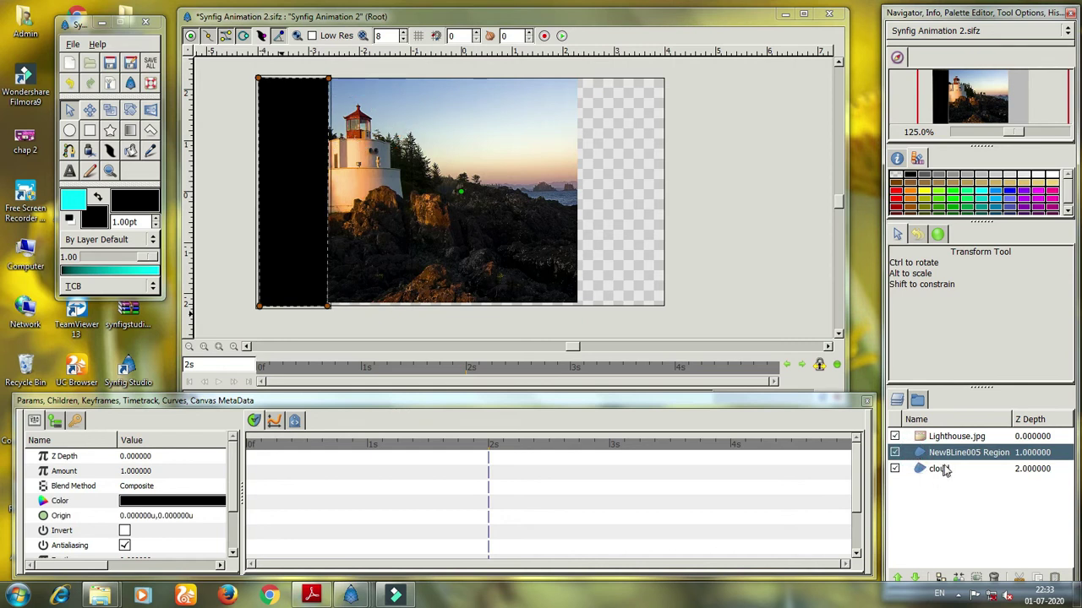
double_click(980, 456)
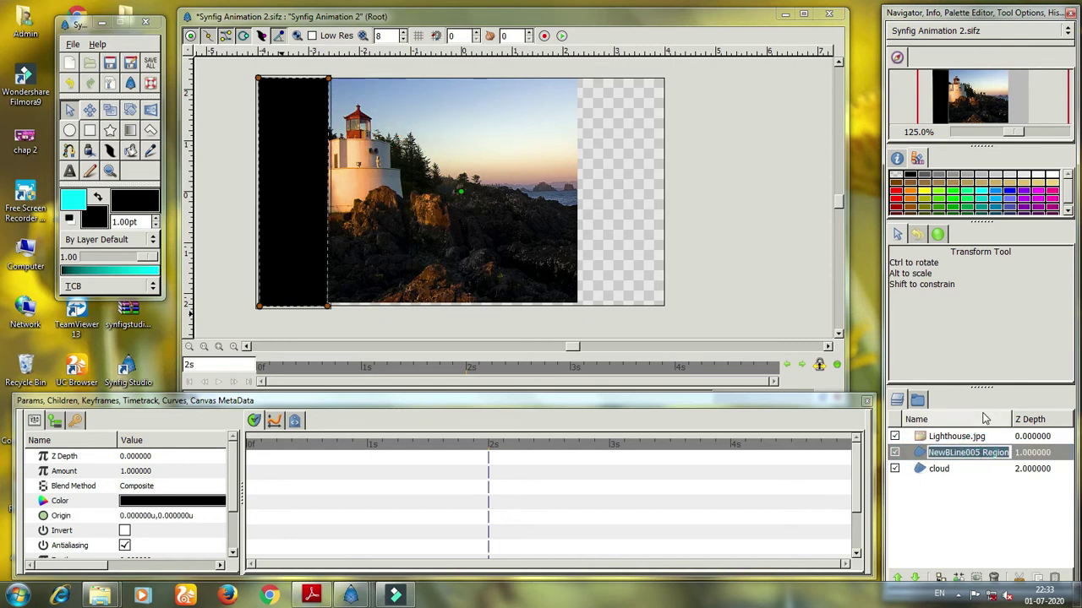
type("mask1")
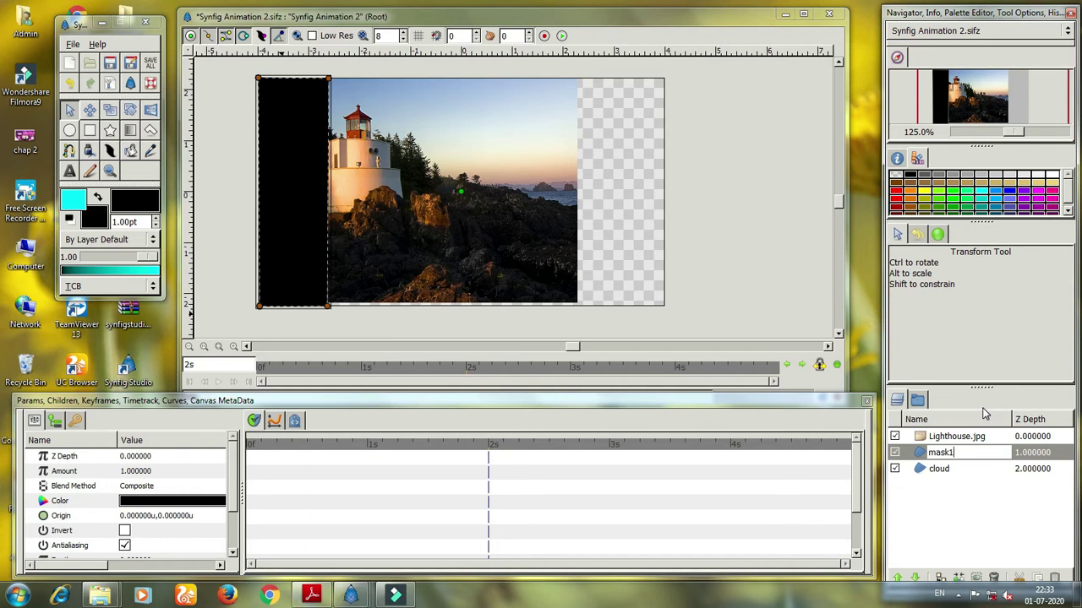
key("Return")
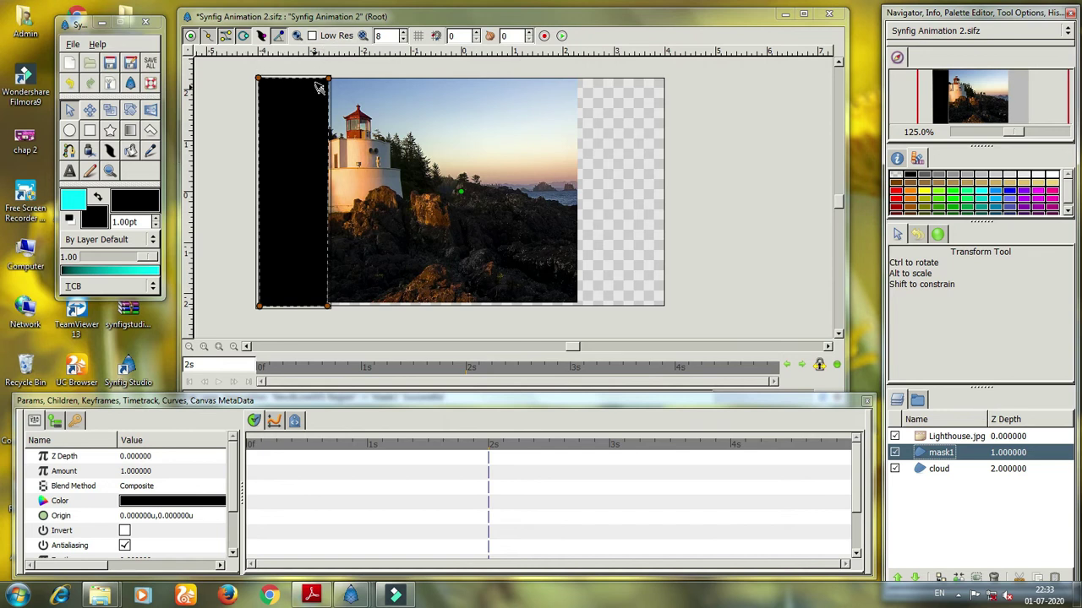
key("ctrl+s")
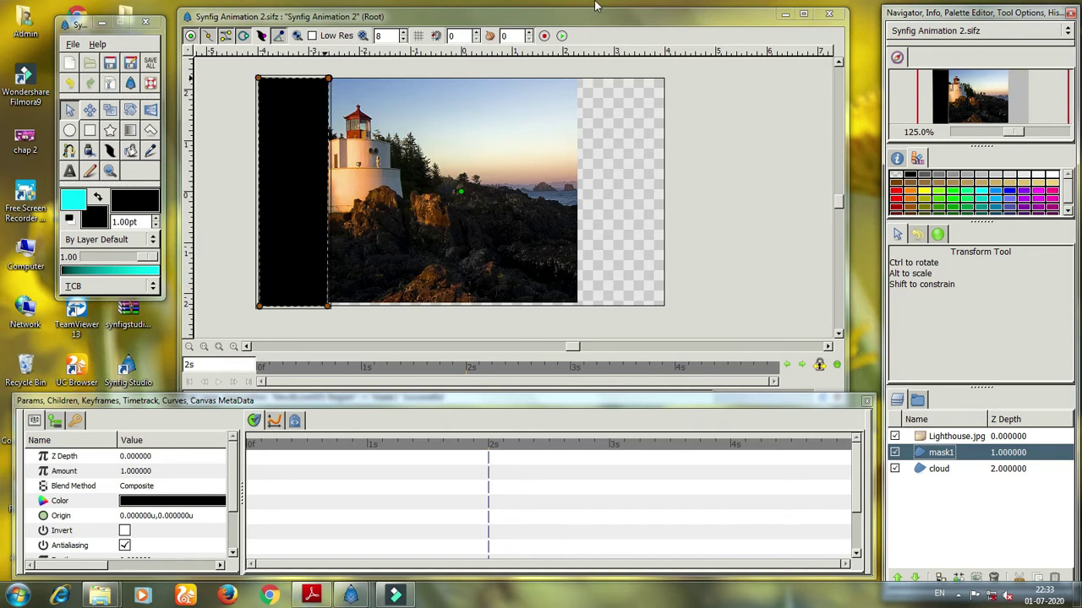
- Preview and play the animation with the black region beside the picture, and close the preview
left_click(564, 35)
left_click(201, 166)
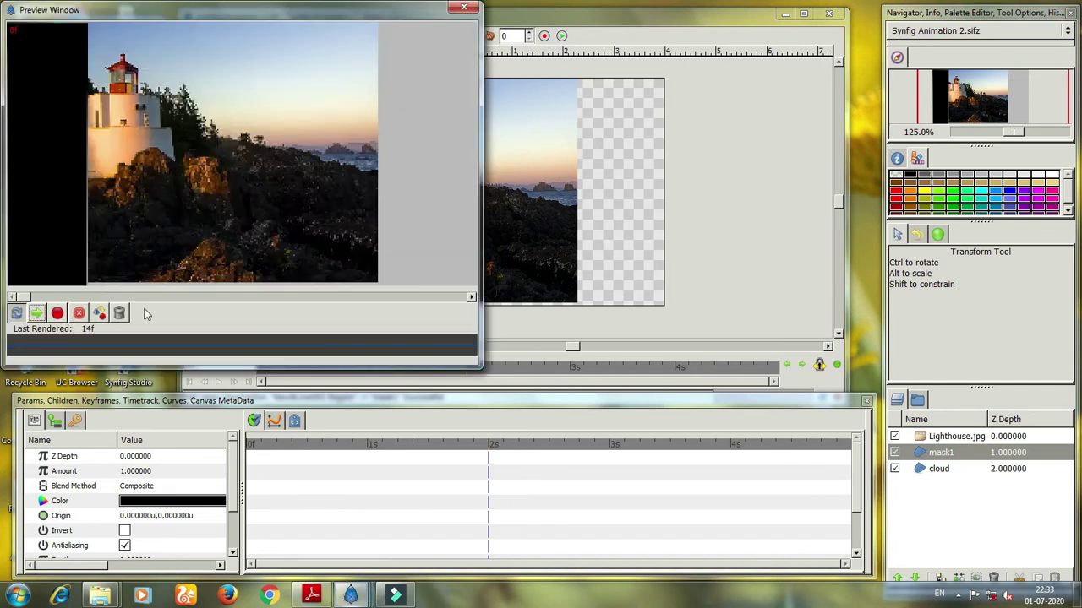
left_click(38, 313)
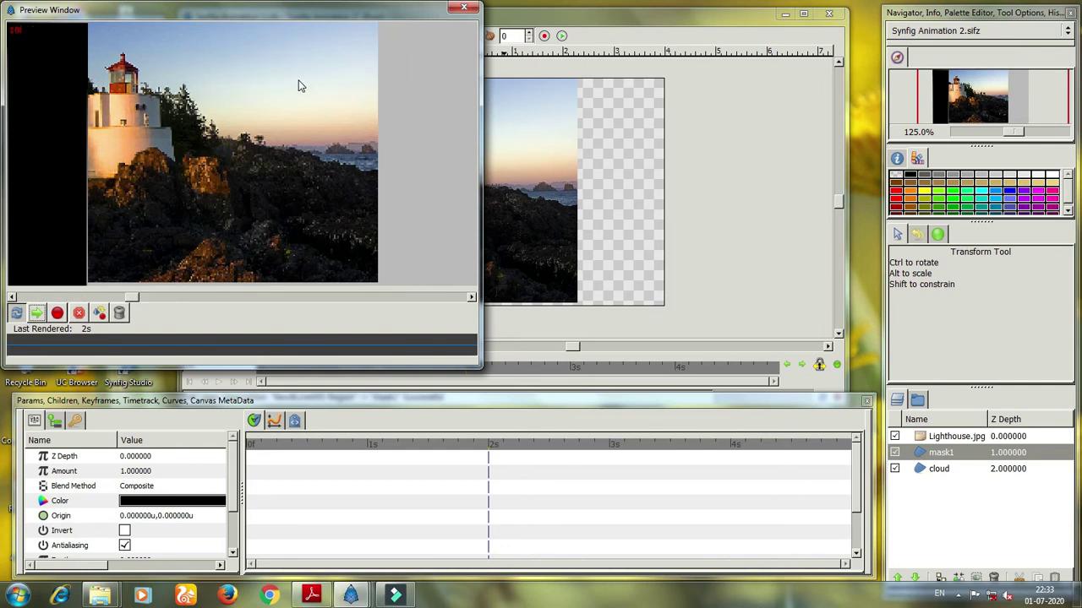
left_click(462, 10)
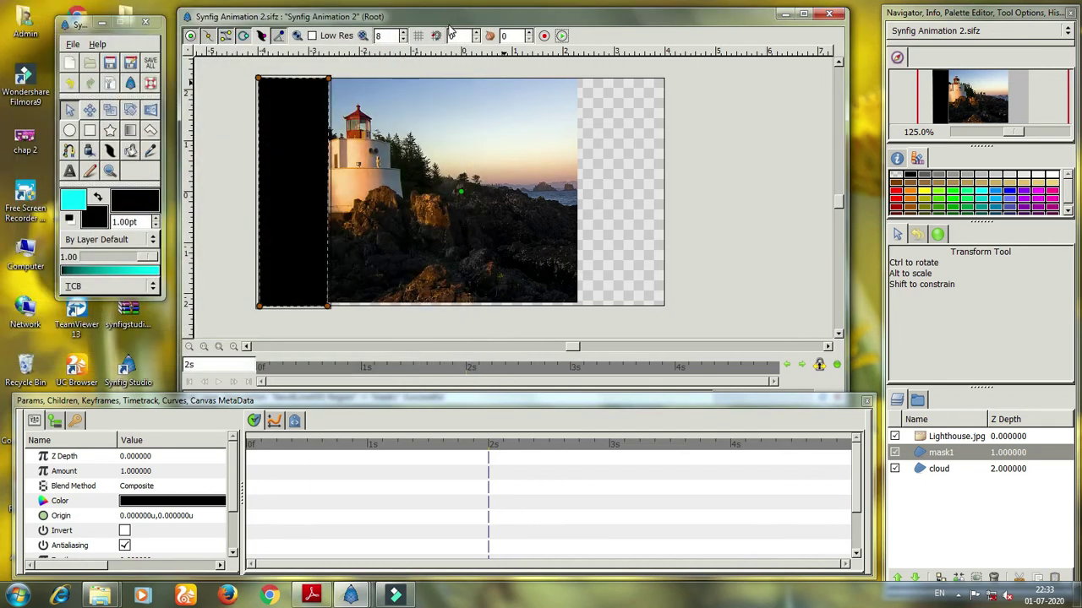
- Encapsulate the mask1 and cloud layers together into an inline canvas and expand it
left_click(978, 535)
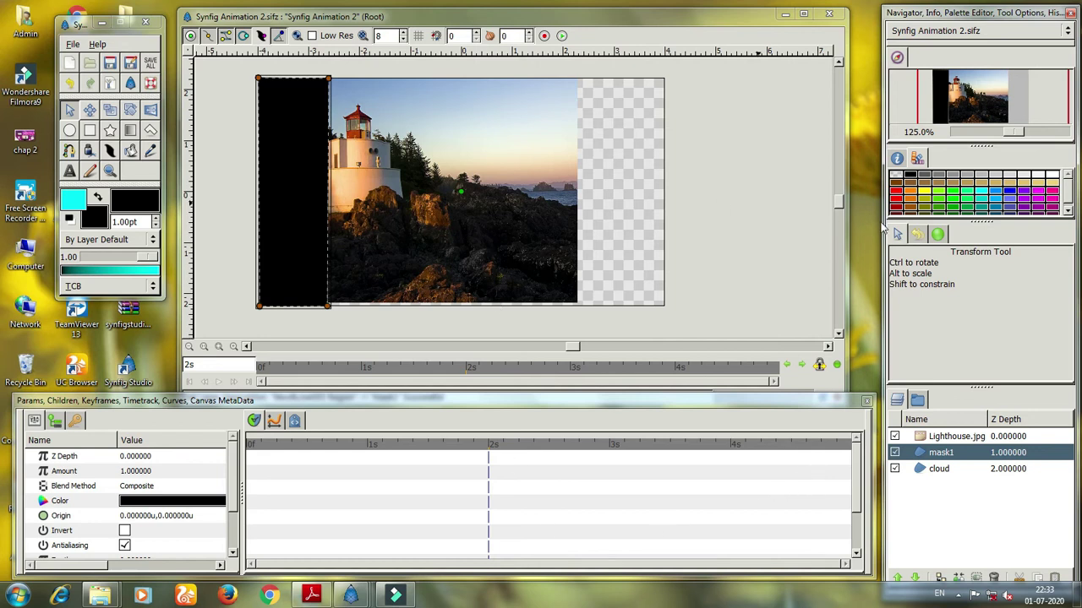
left_click_drag(927, 454, 921, 463)
left_click(920, 469, "ctrl")
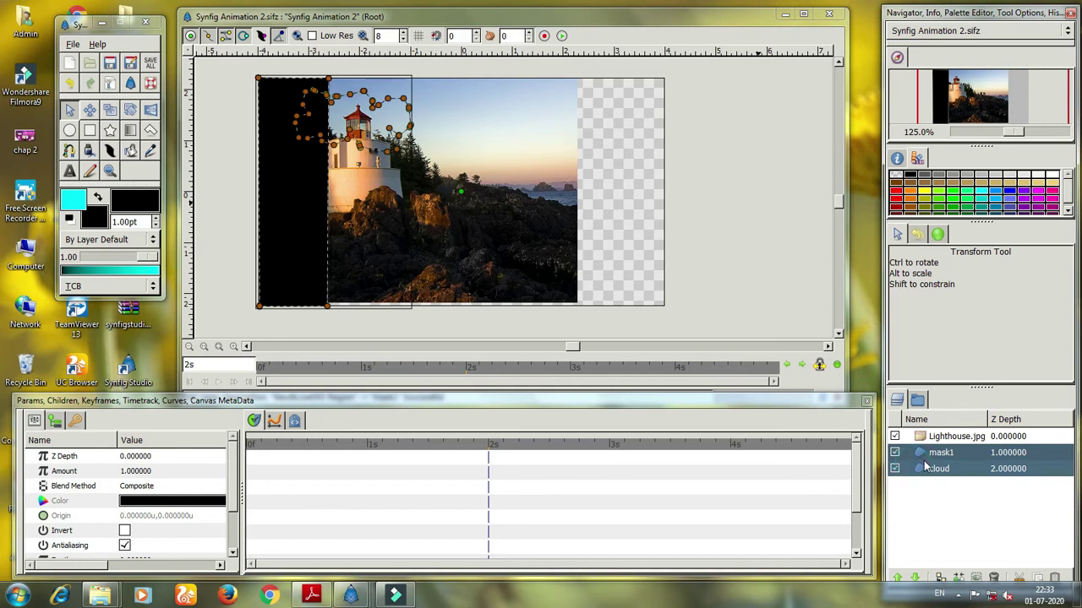
left_click(916, 453)
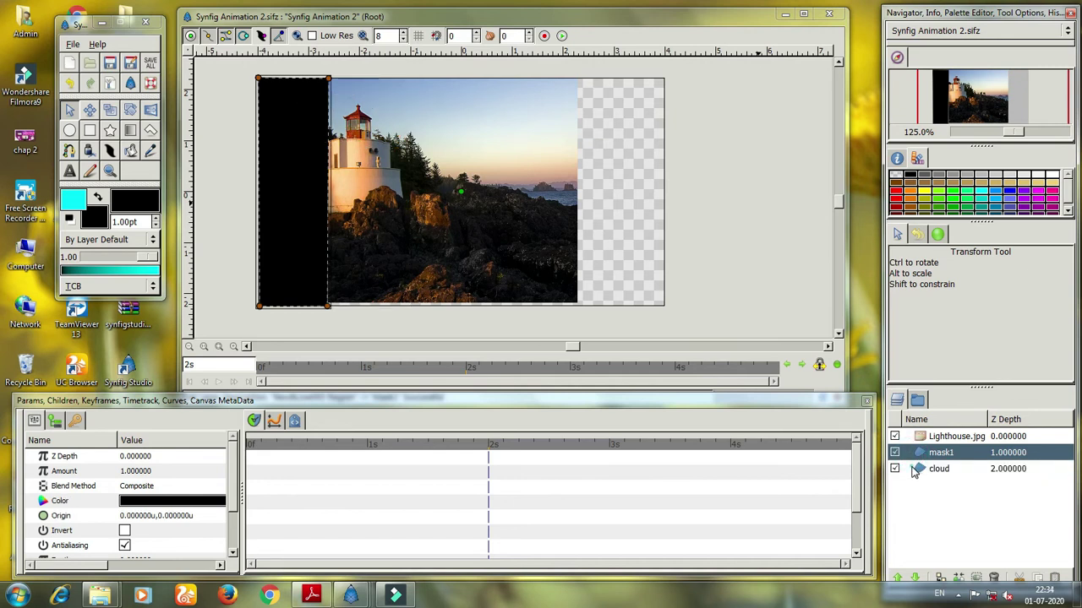
left_click(914, 469, "ctrl")
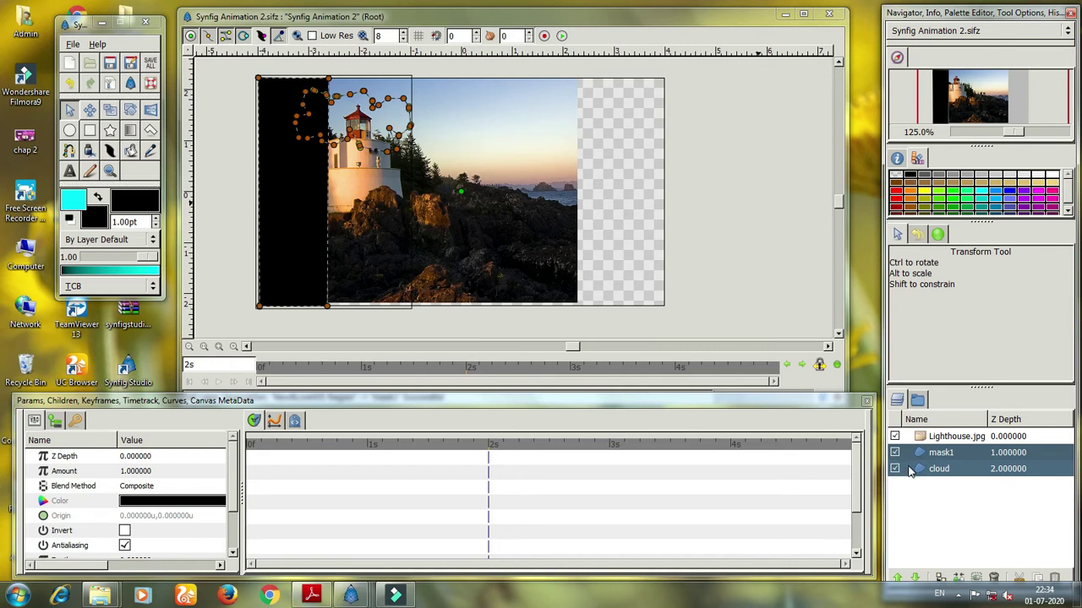
right_click(912, 474)
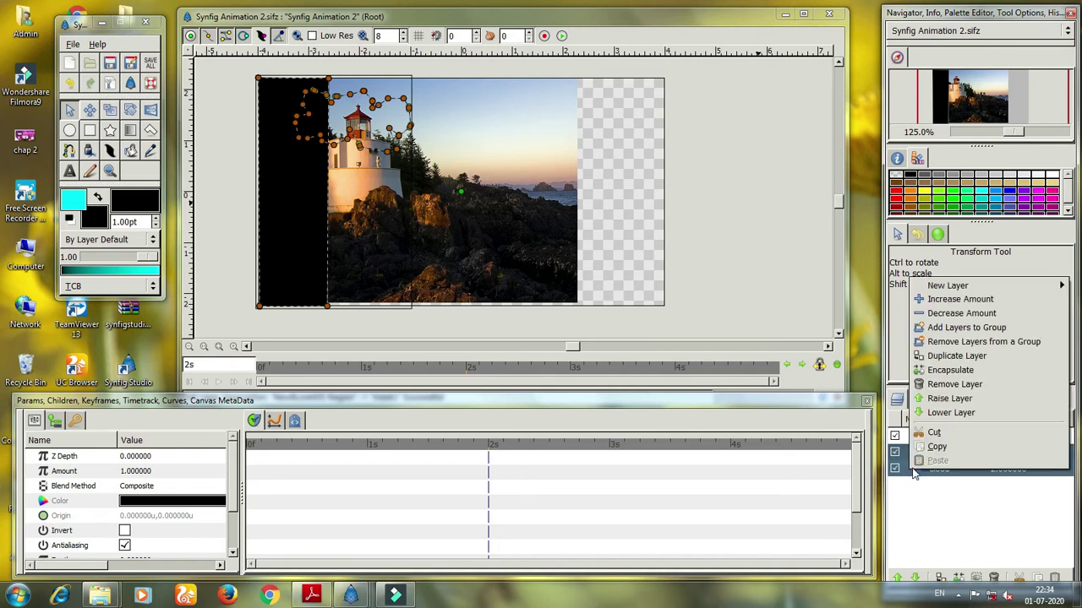
left_click(951, 370)
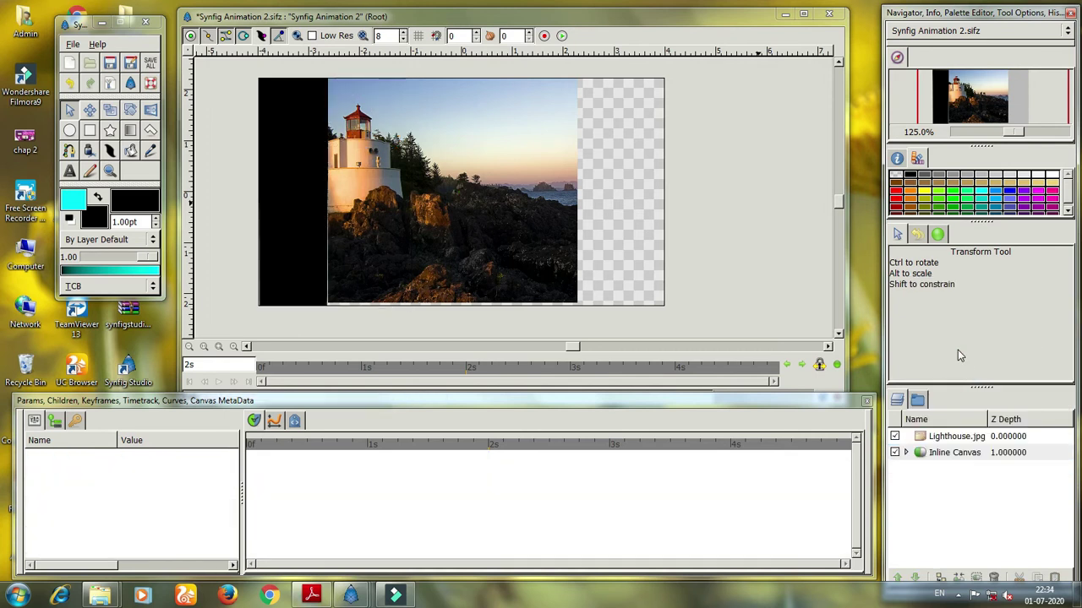
left_click(905, 454)
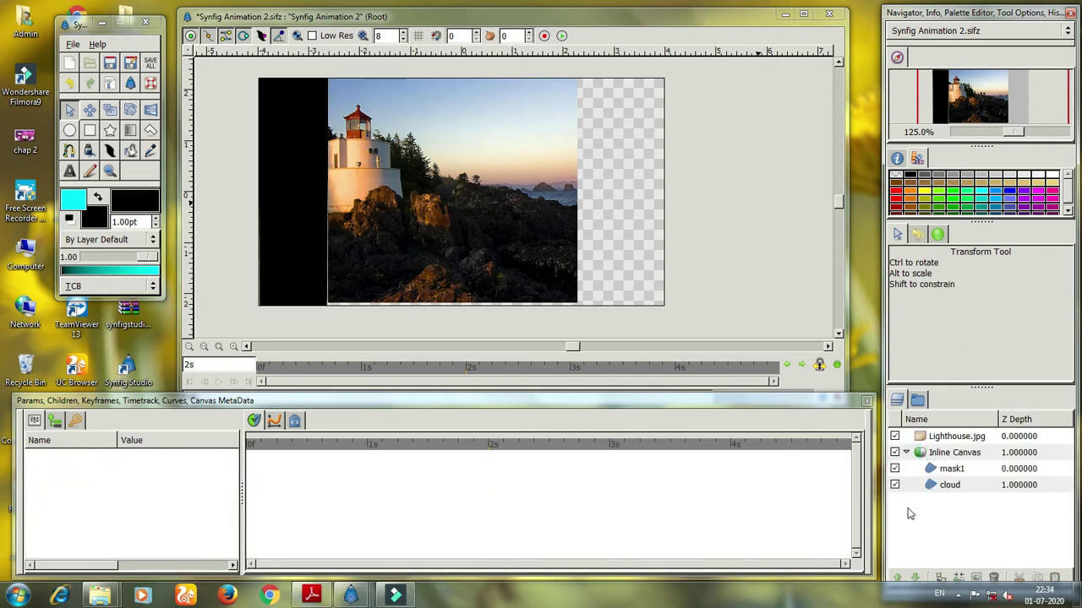
- Try the Lighthouse.jpg layer beneath the Inline Canvas, and raise it back above the group
left_click(909, 438)
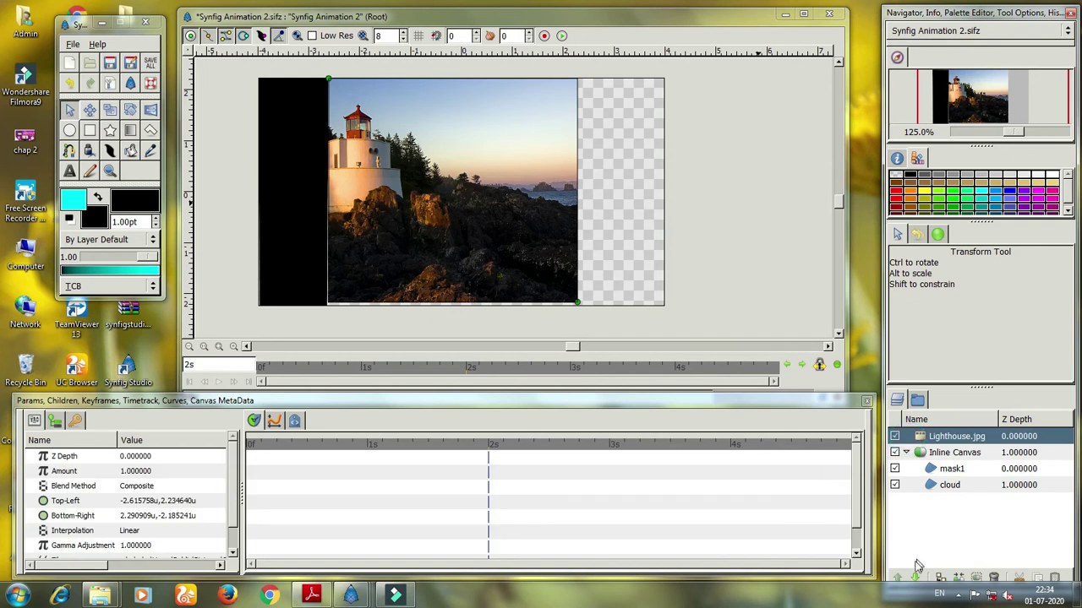
left_click(915, 578)
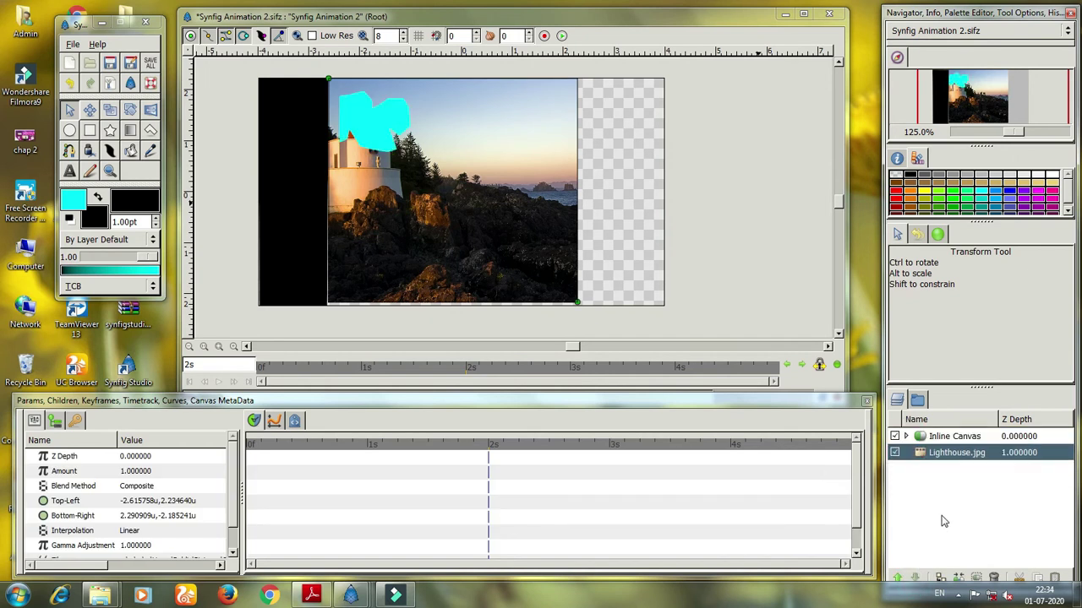
left_click(905, 437)
left_click(905, 437)
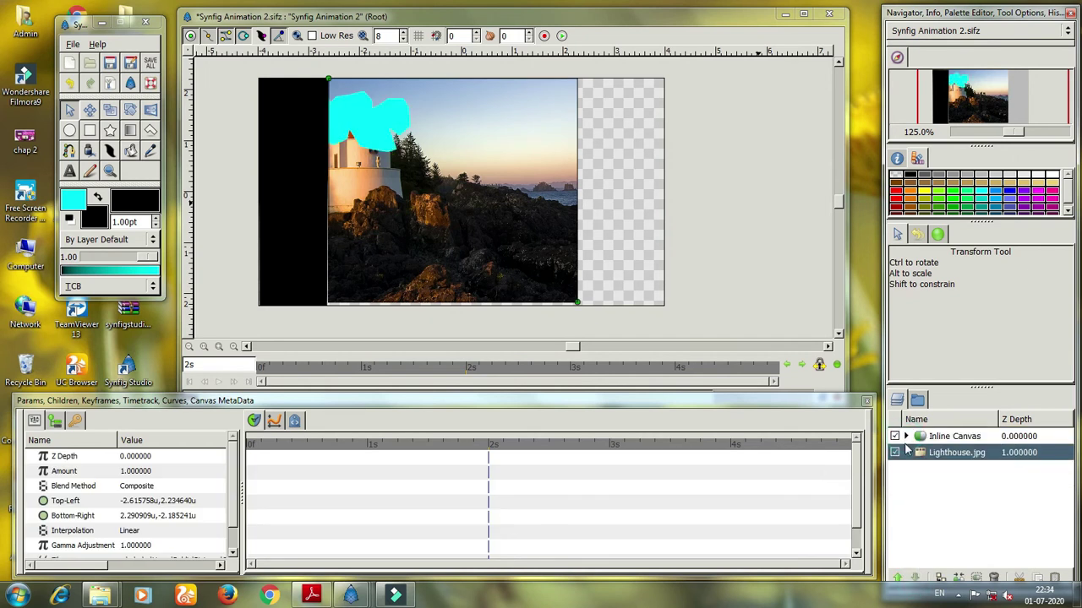
left_click(898, 578)
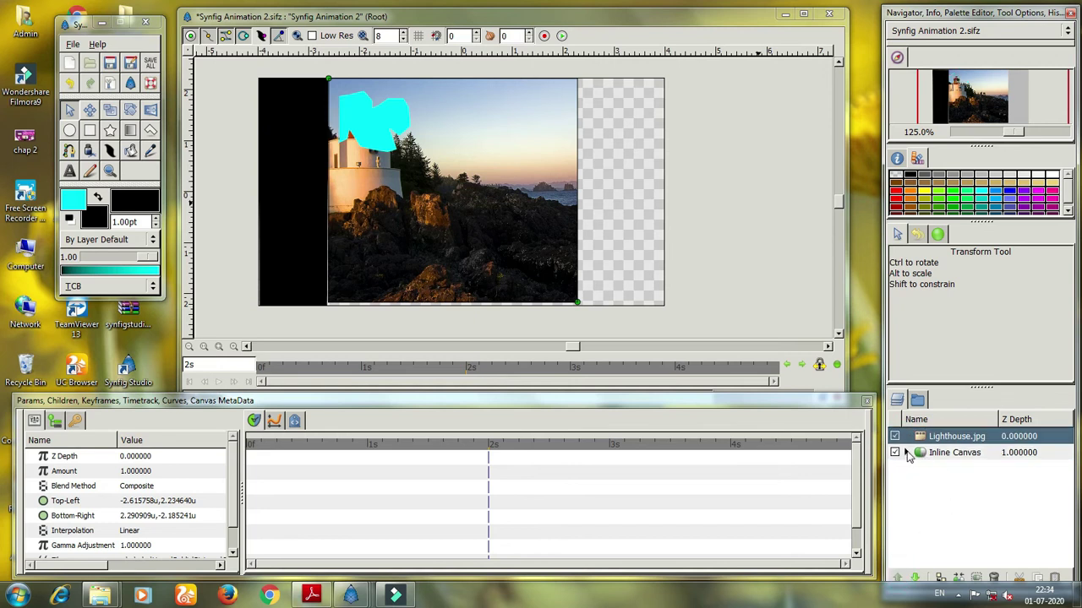
- Lower Lighthouse.jpg beneath the Inline Canvas and stretch its top-left corner to about -2.71u, 2.22u and its bottom-right corner to about 2.36u, -2.27u
left_click(955, 436)
left_click(919, 437)
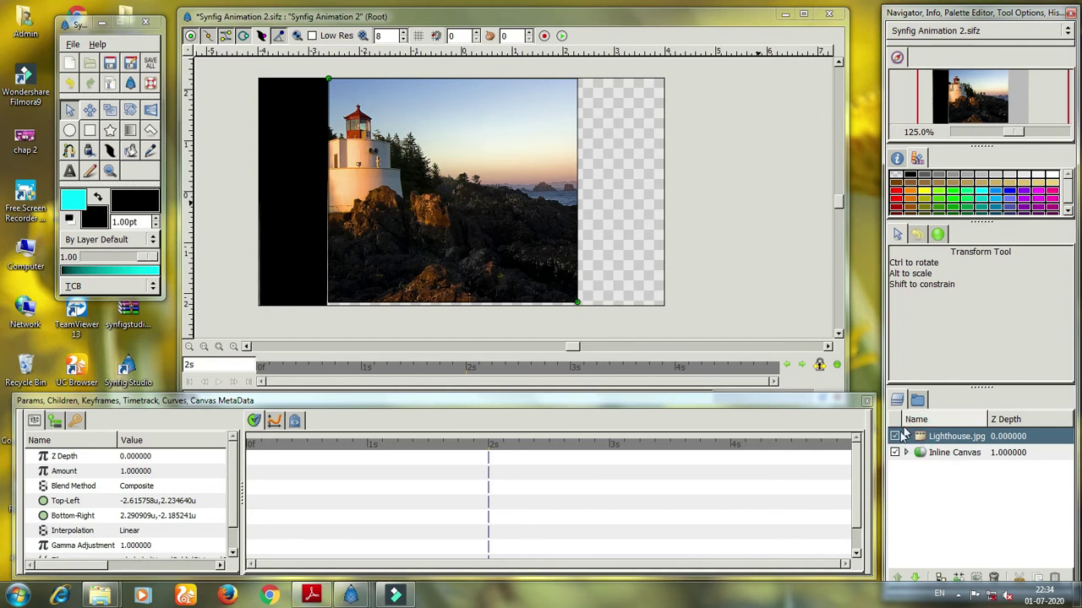
left_click(916, 578)
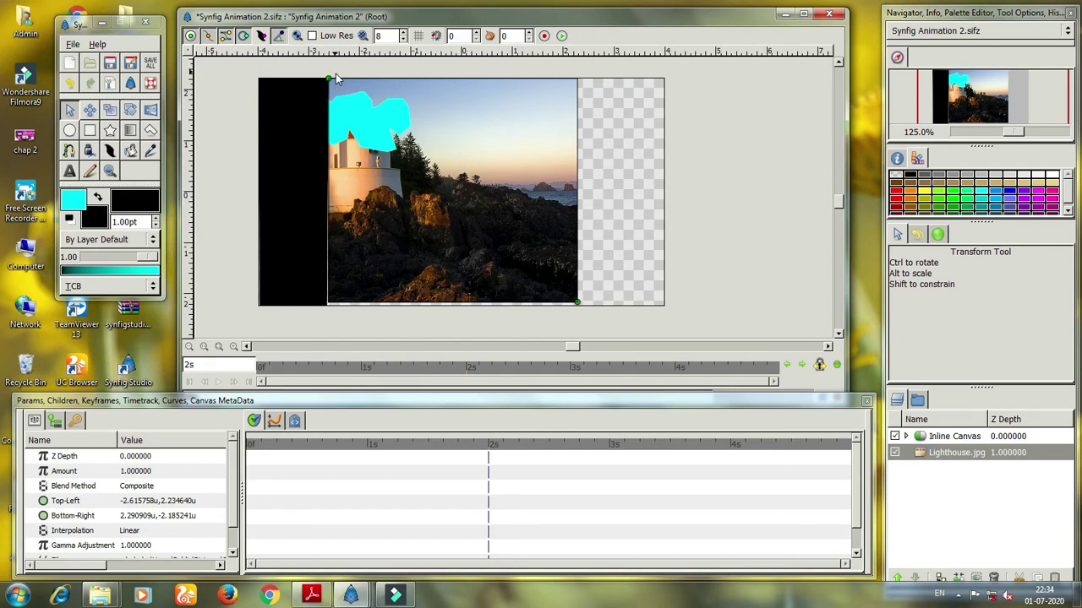
left_click_drag(328, 80, 323, 79)
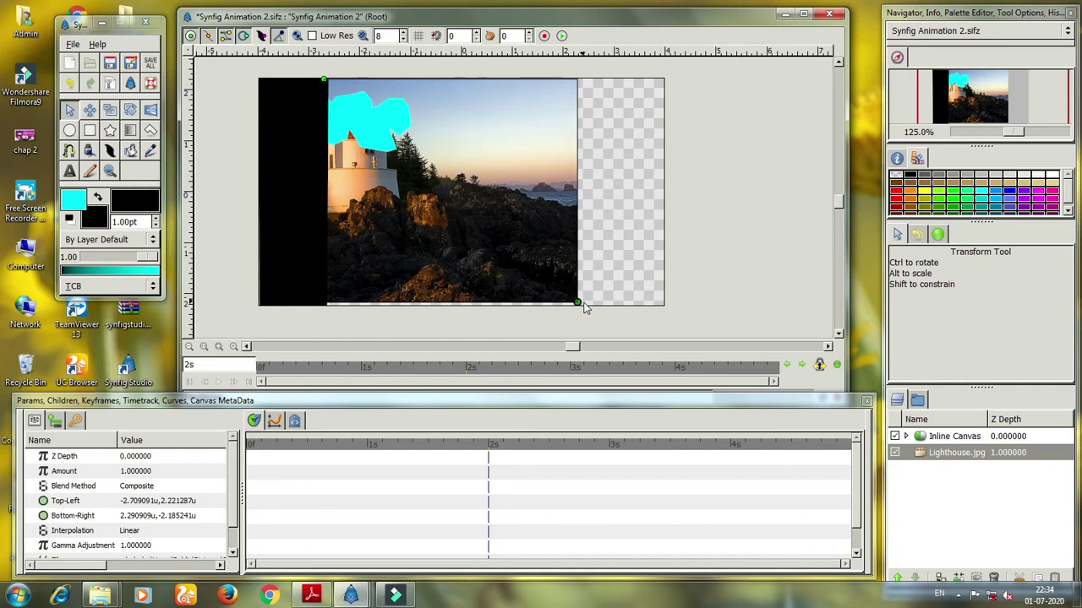
left_click_drag(578, 303, 580, 306)
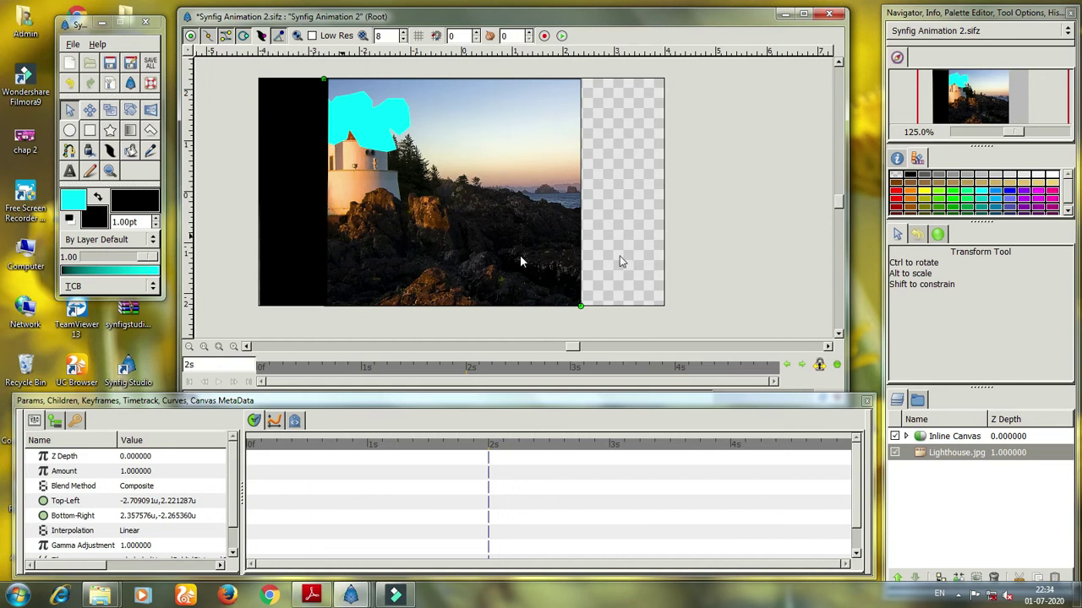
- Expand the Inline Canvas group and set the mask1 layer's blend method to Alpha Over
left_click(906, 437)
left_click(945, 470)
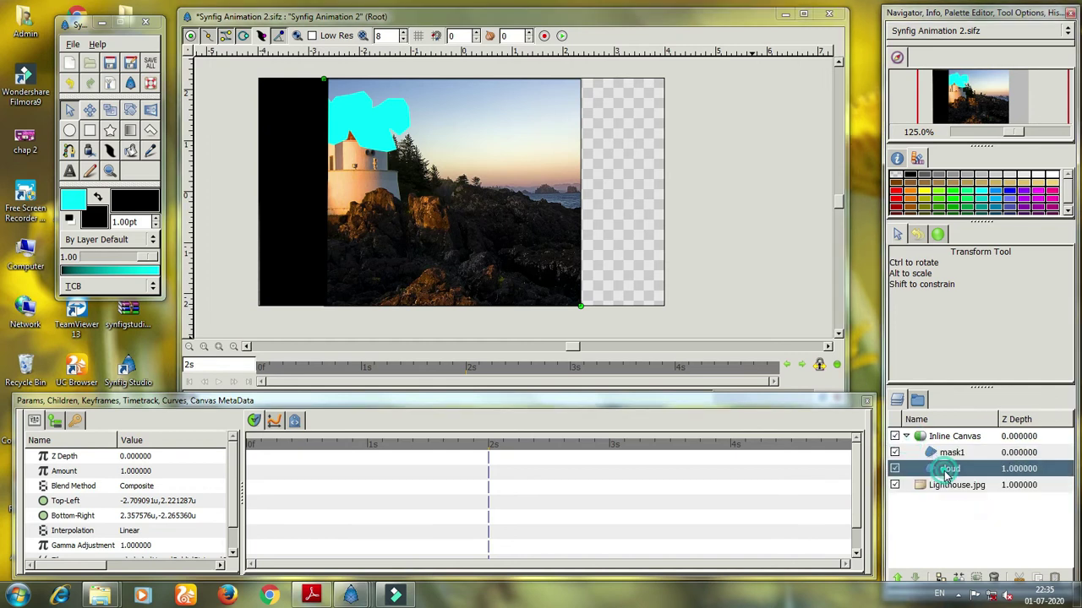
left_click(945, 454)
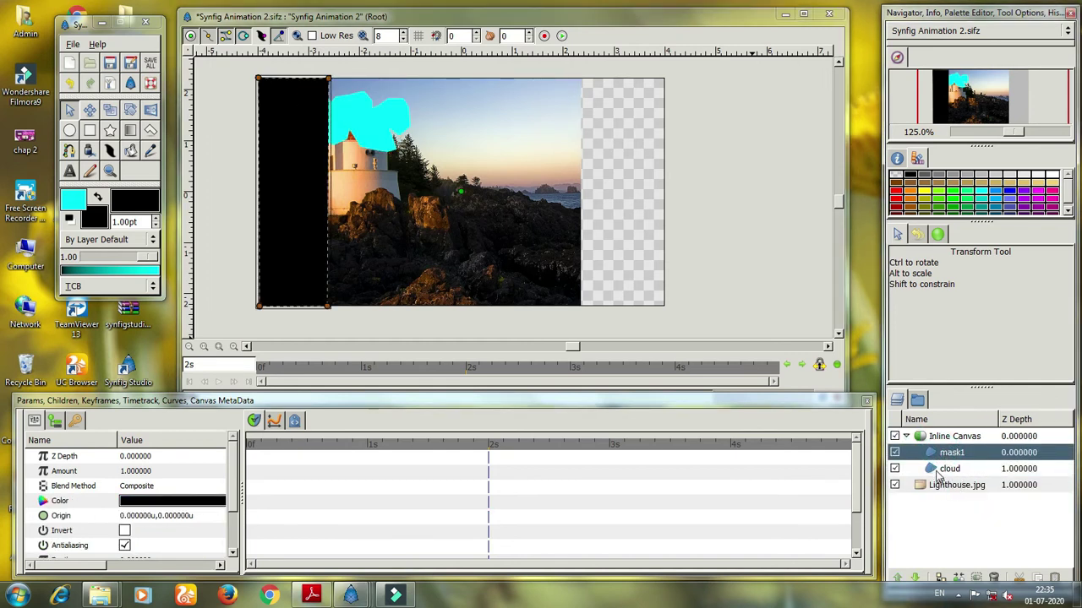
left_click(946, 473)
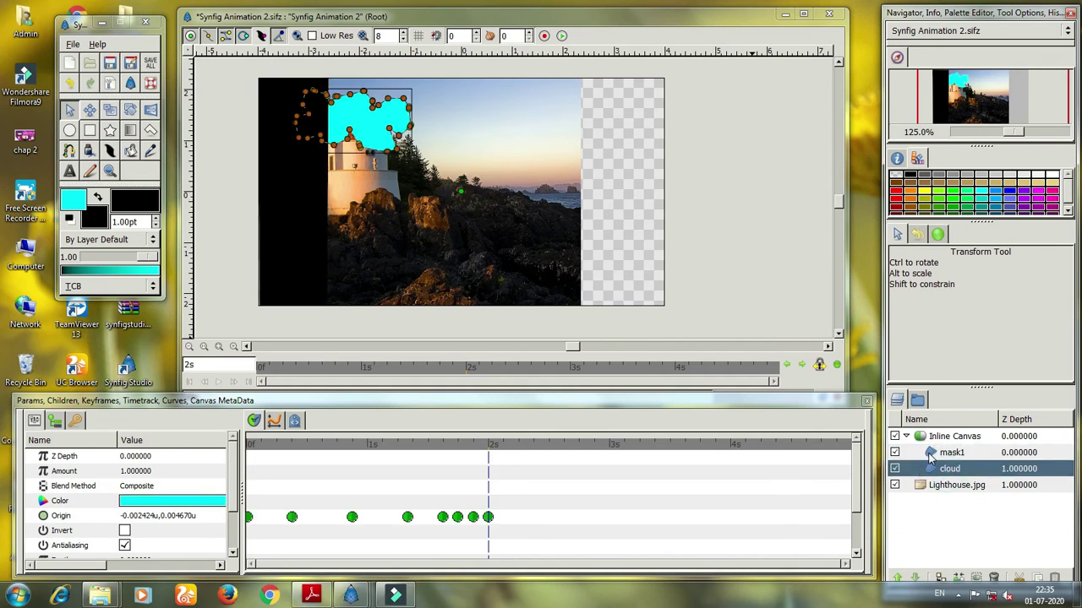
left_click(921, 454)
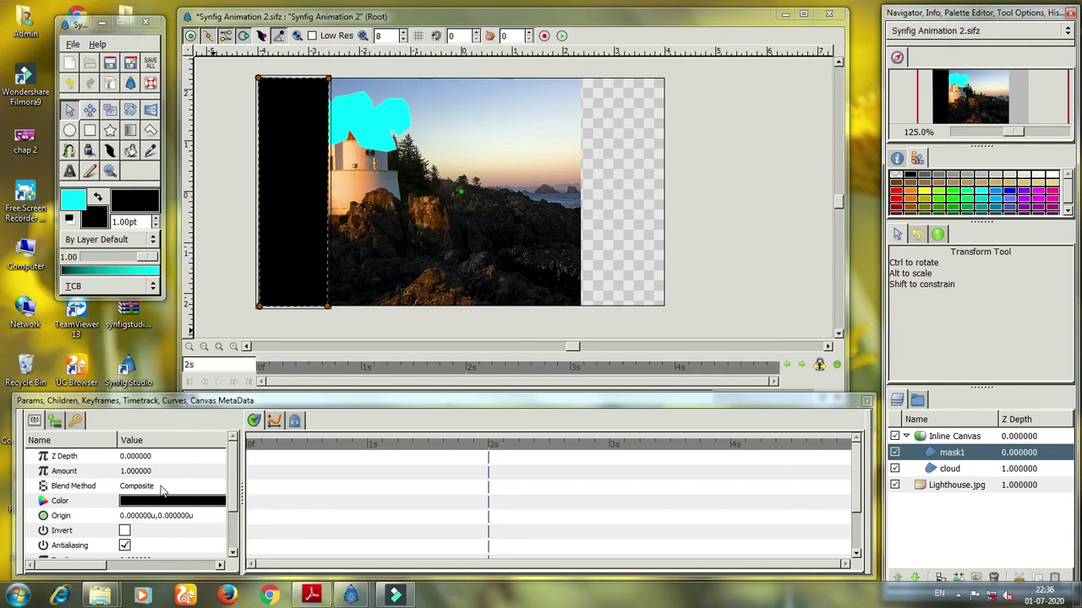
left_click(98, 487)
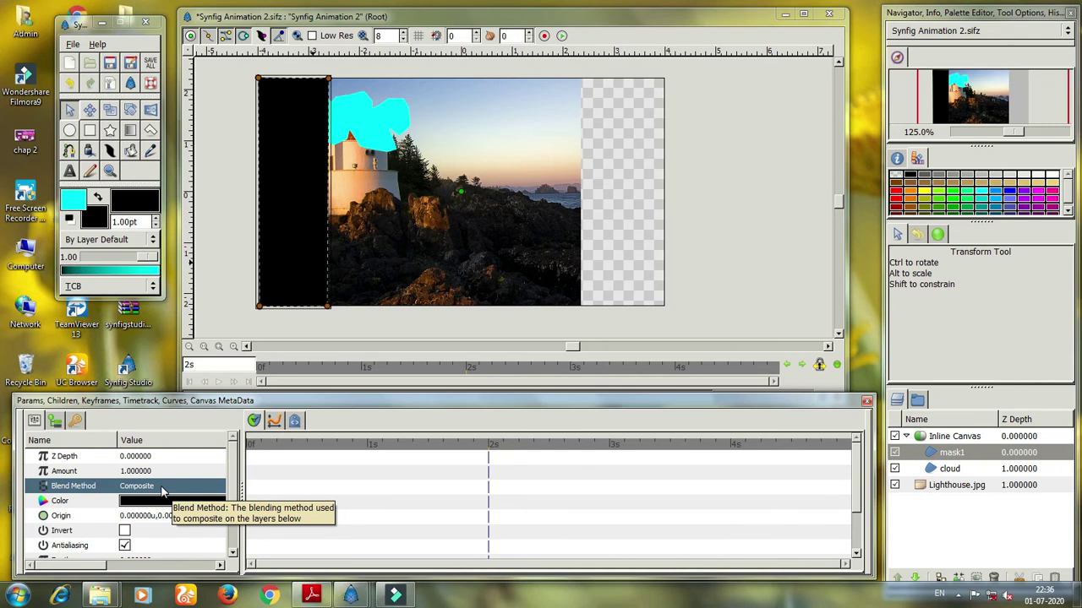
left_click(162, 488)
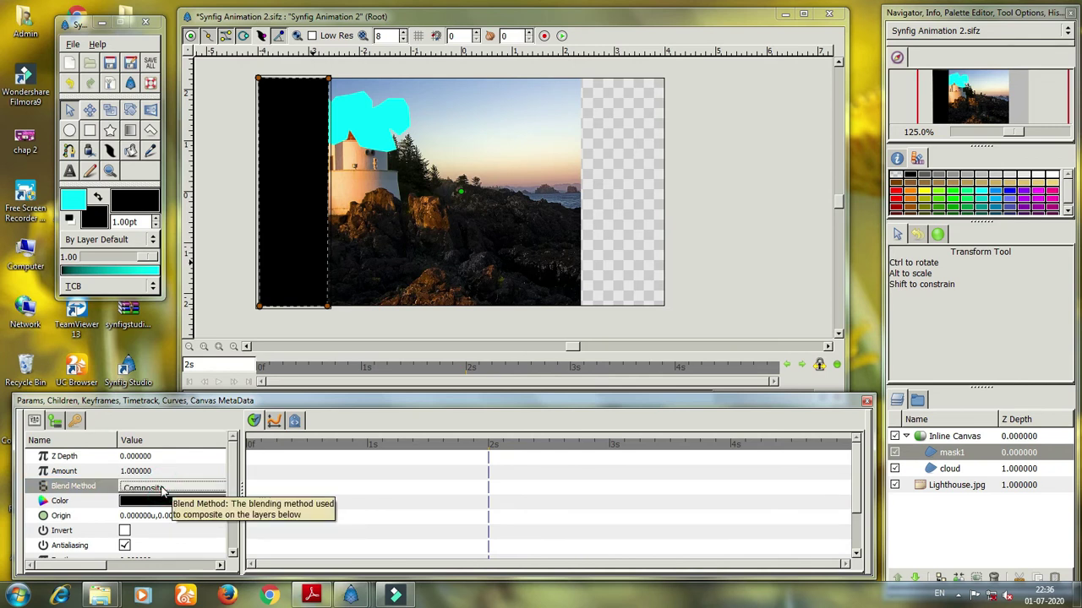
left_click(162, 489)
scroll(168, 482, "down", 3)
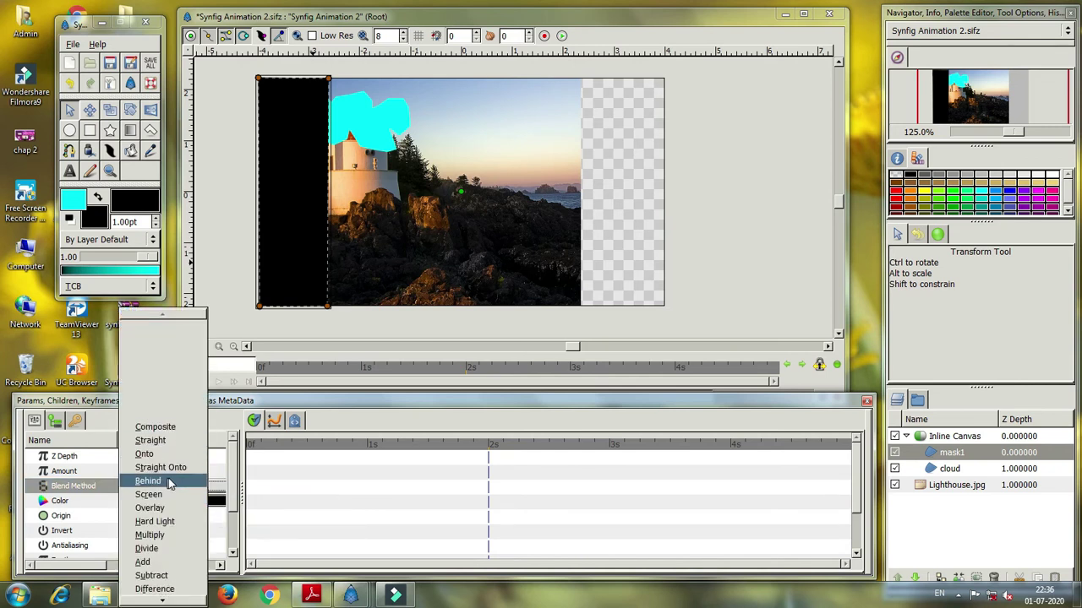
scroll(168, 481, "down", 4)
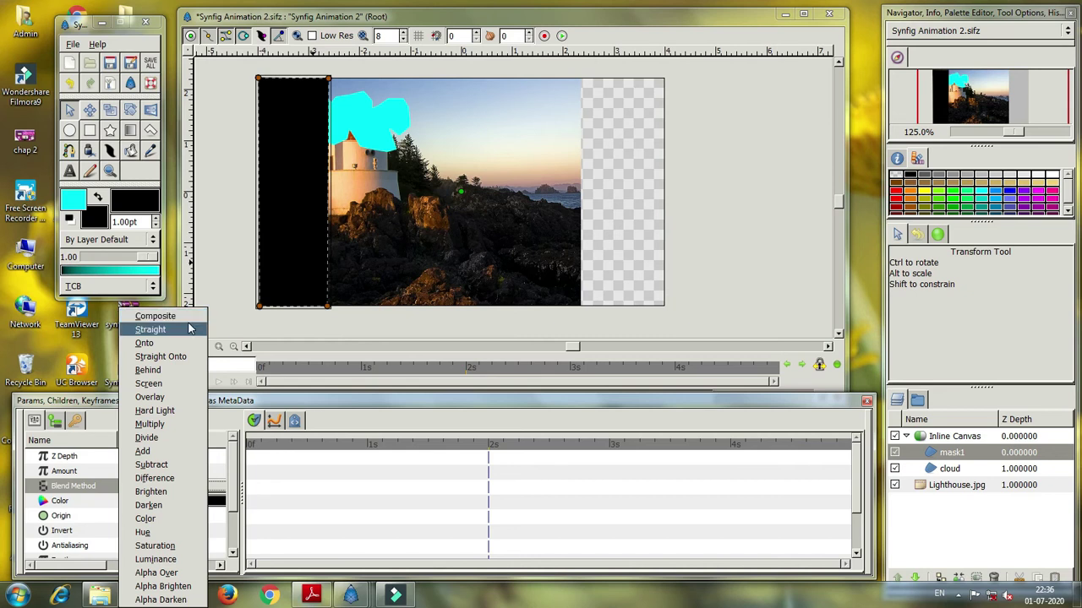
left_click(169, 573)
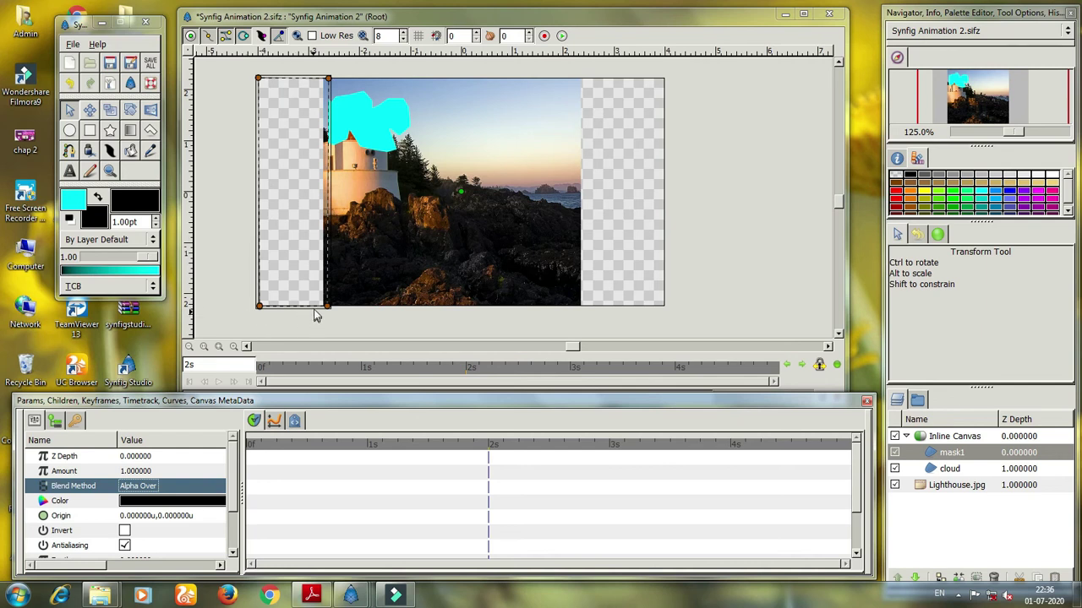
- Save the file, preview and play the animation from 0f to 2s with mask1 hiding the cloud, and close the preview
left_click(930, 469)
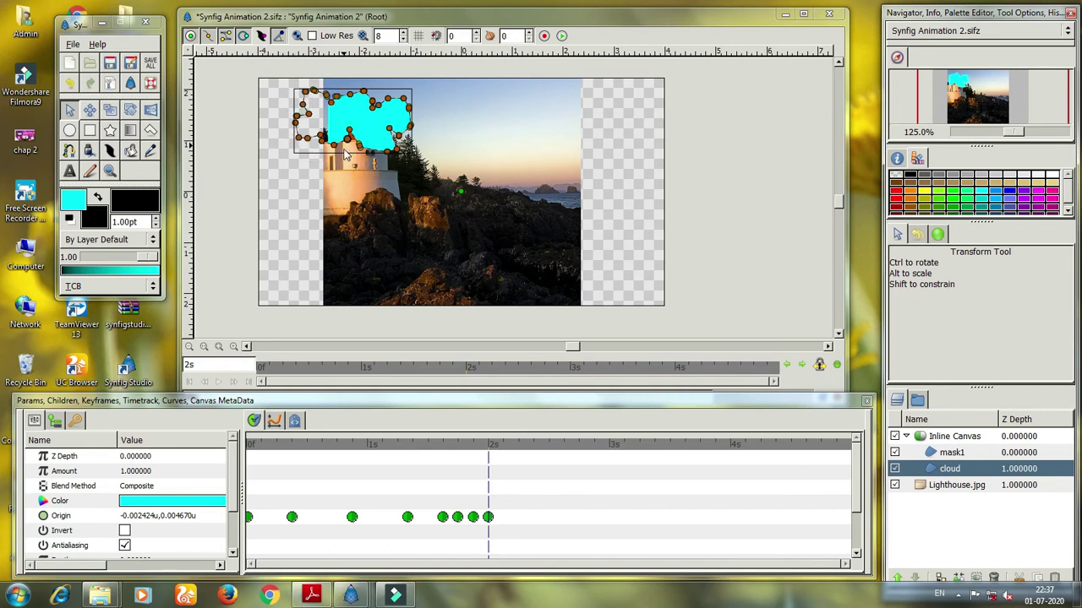
key("ctrl+s")
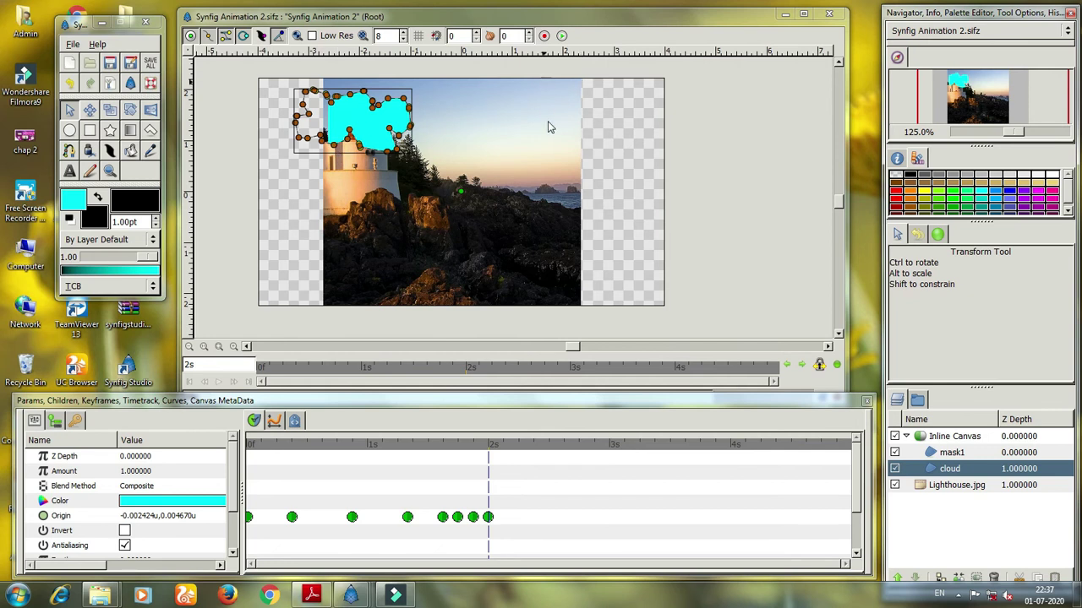
left_click(562, 36)
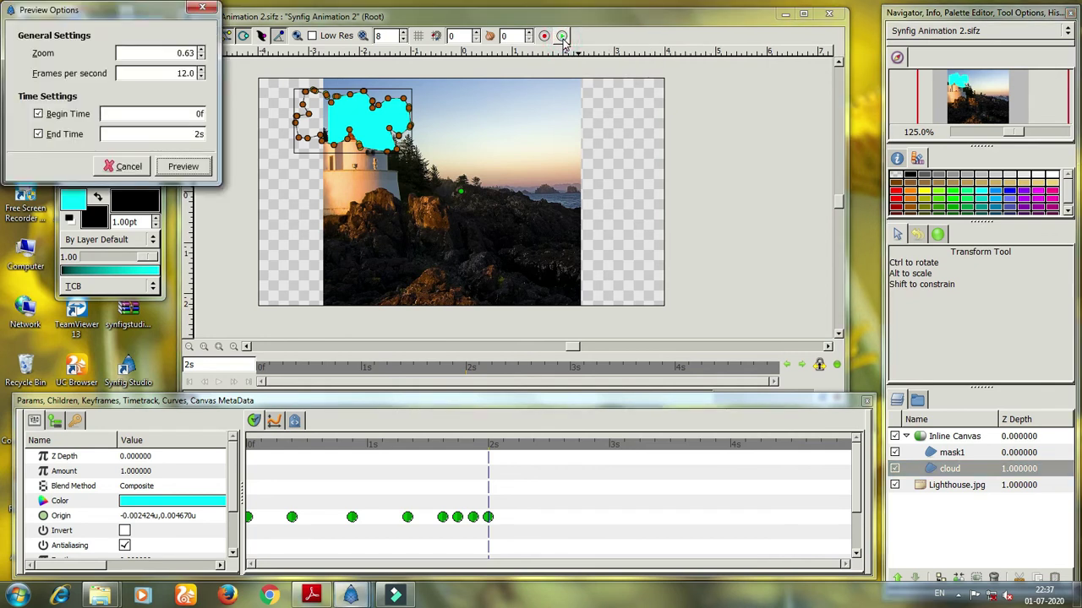
left_click(183, 166)
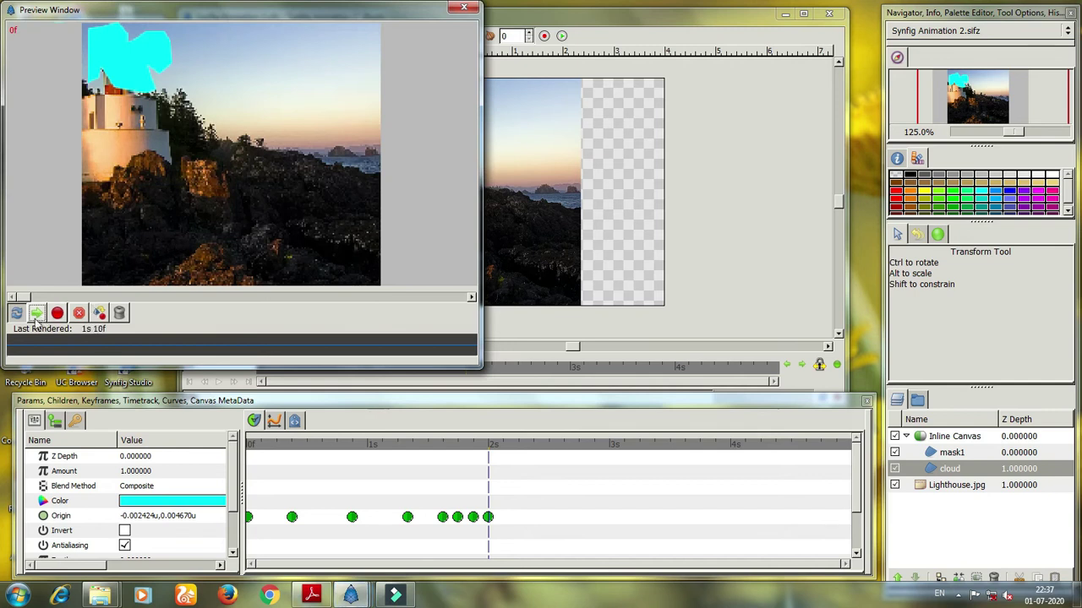
left_click(36, 314)
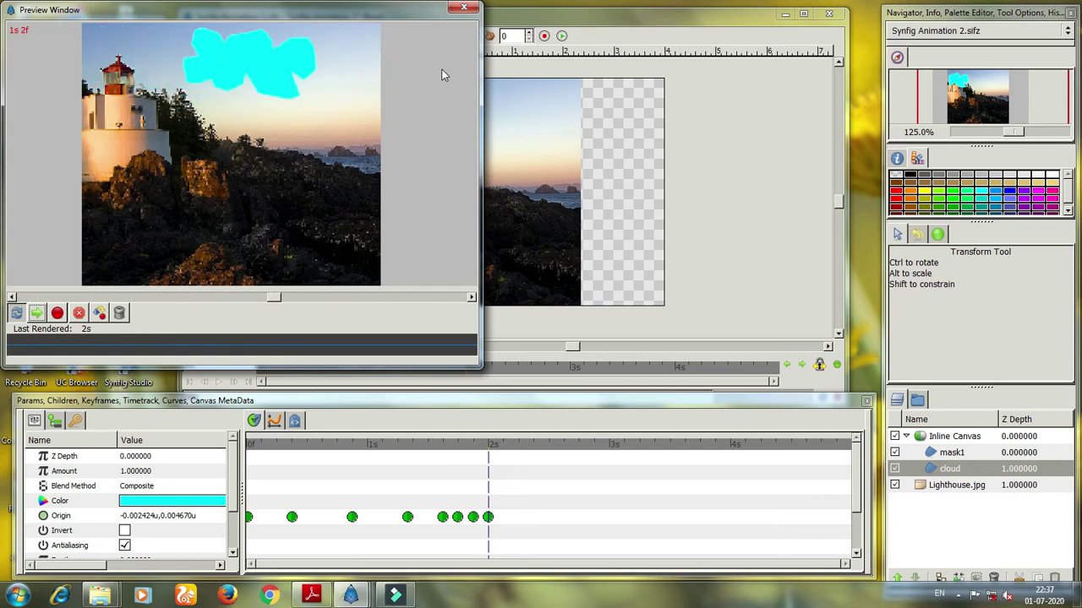
left_click(464, 9)
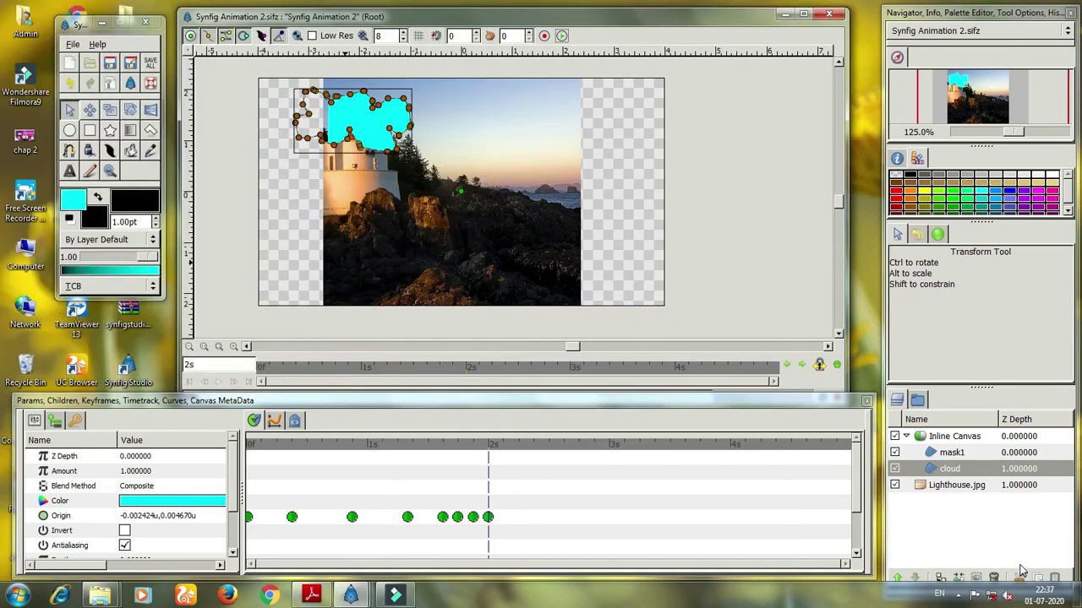
- Draw a closed region with the BLine tool over the empty canvas strip between the lighthouse picture's right edge and the canvas edge
left_click(958, 514)
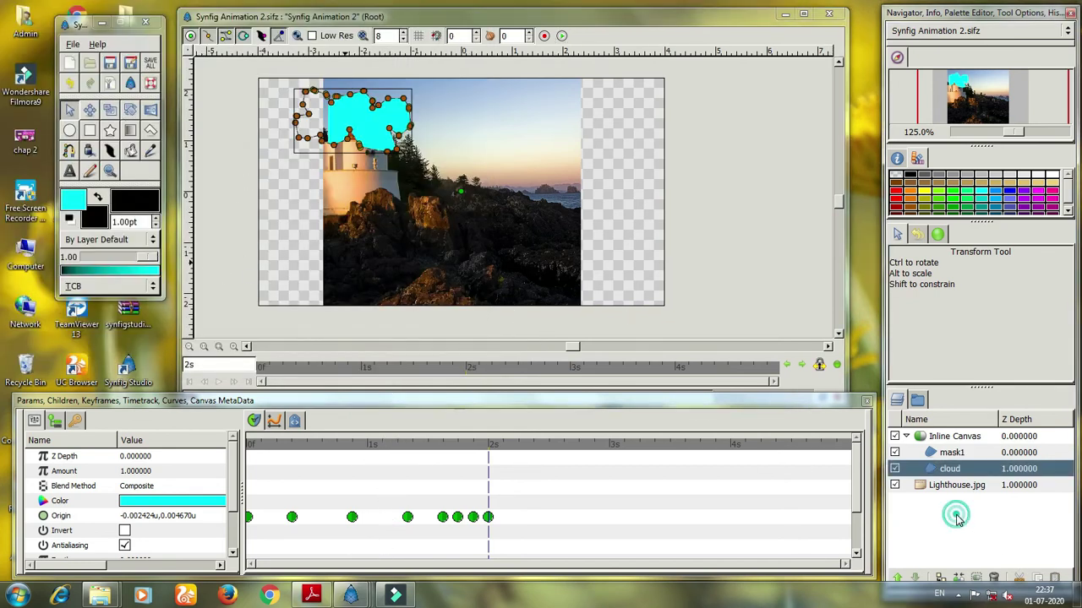
left_click(69, 150)
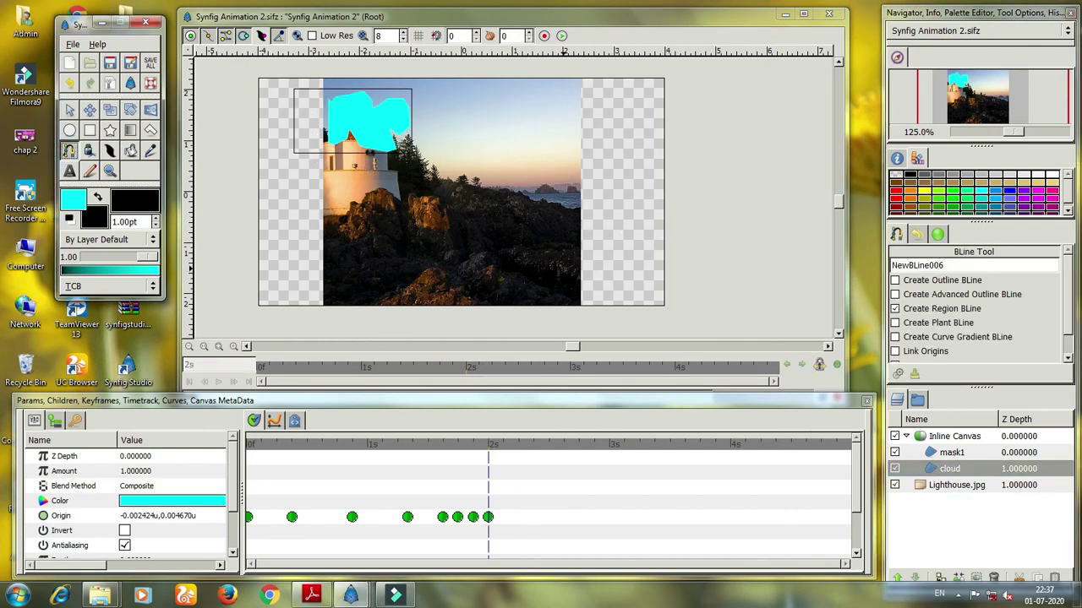
left_click(579, 307)
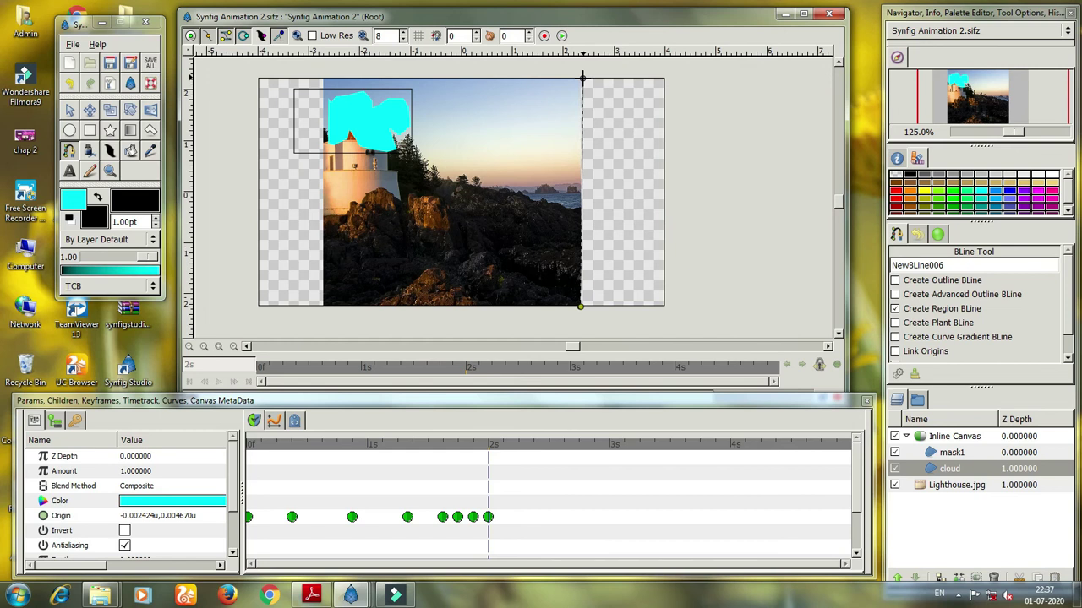
left_click(581, 77)
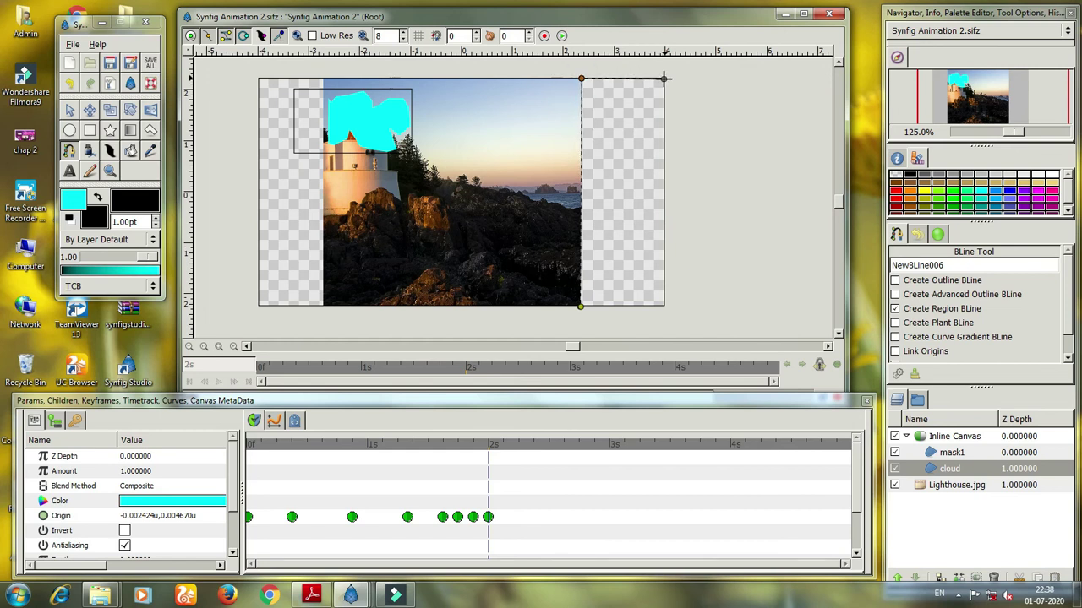
left_click(665, 79)
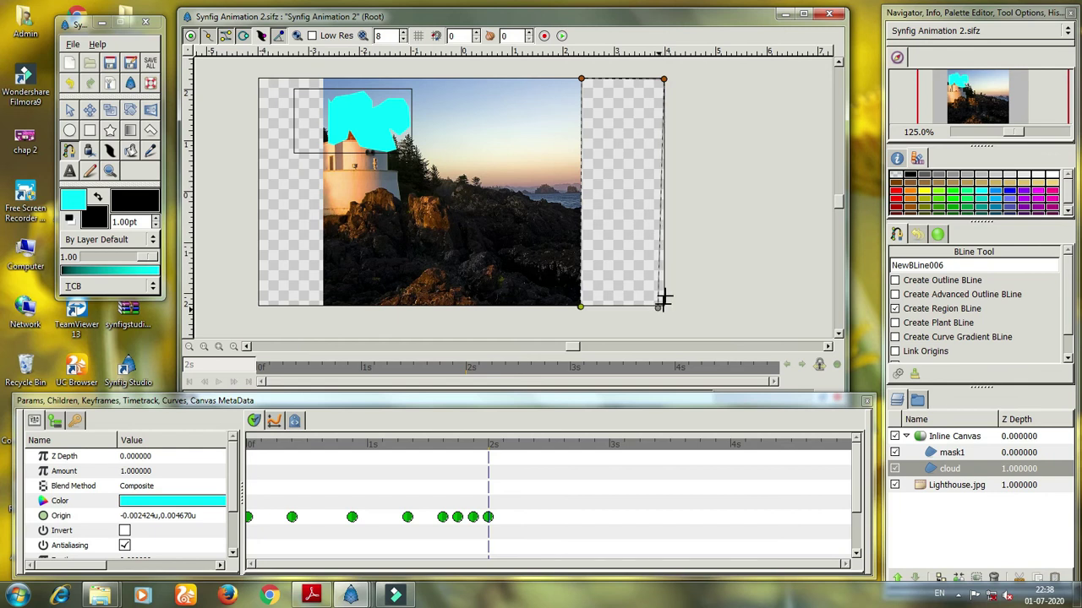
left_click_drag(665, 145, 671, 175)
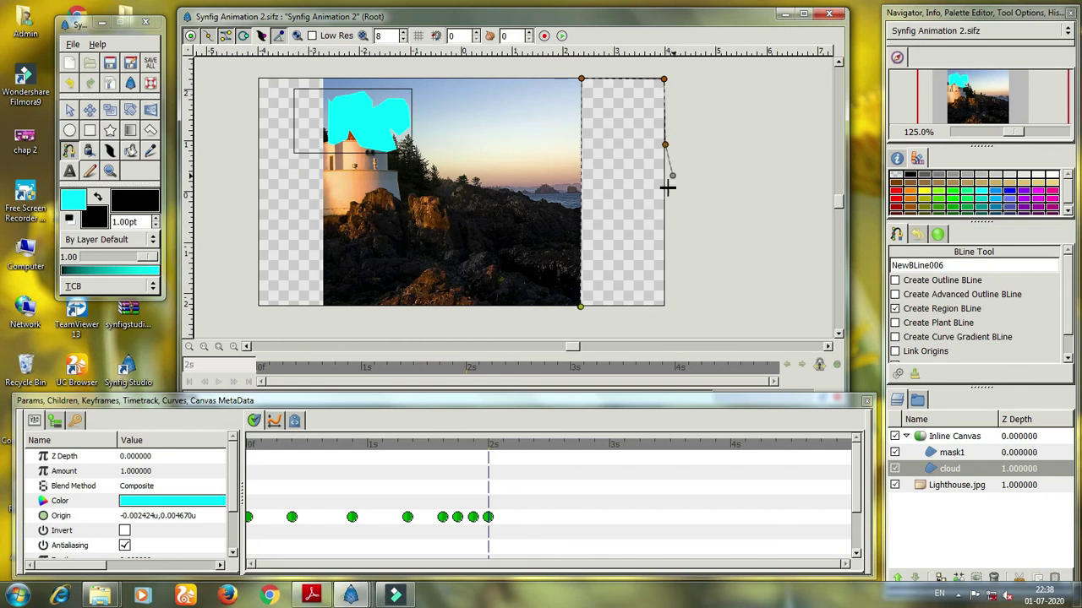
left_click(665, 195)
left_click(664, 273)
left_click(665, 306)
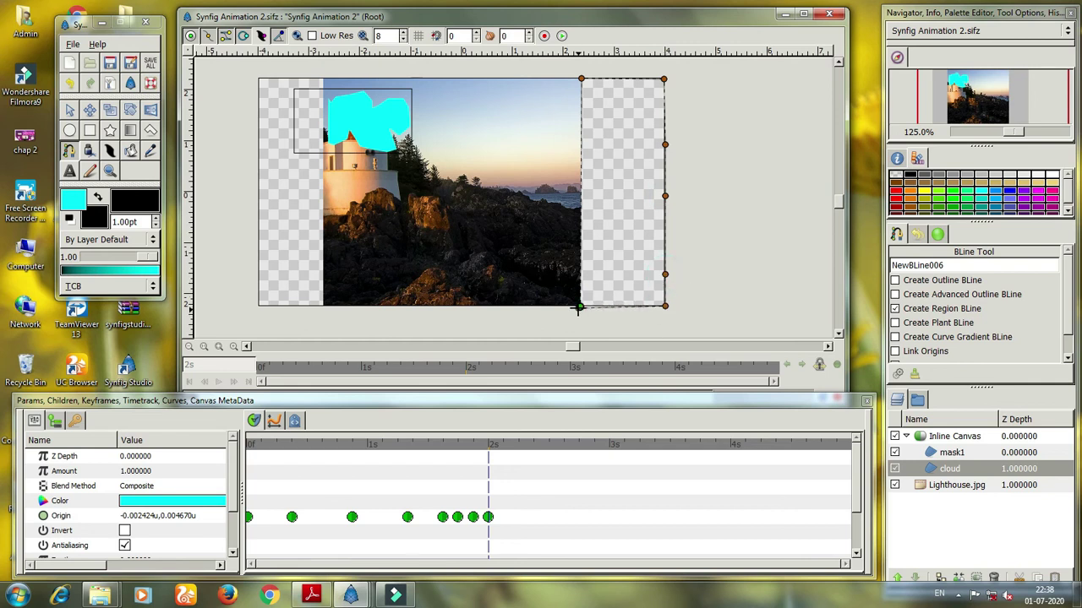
right_click(579, 310)
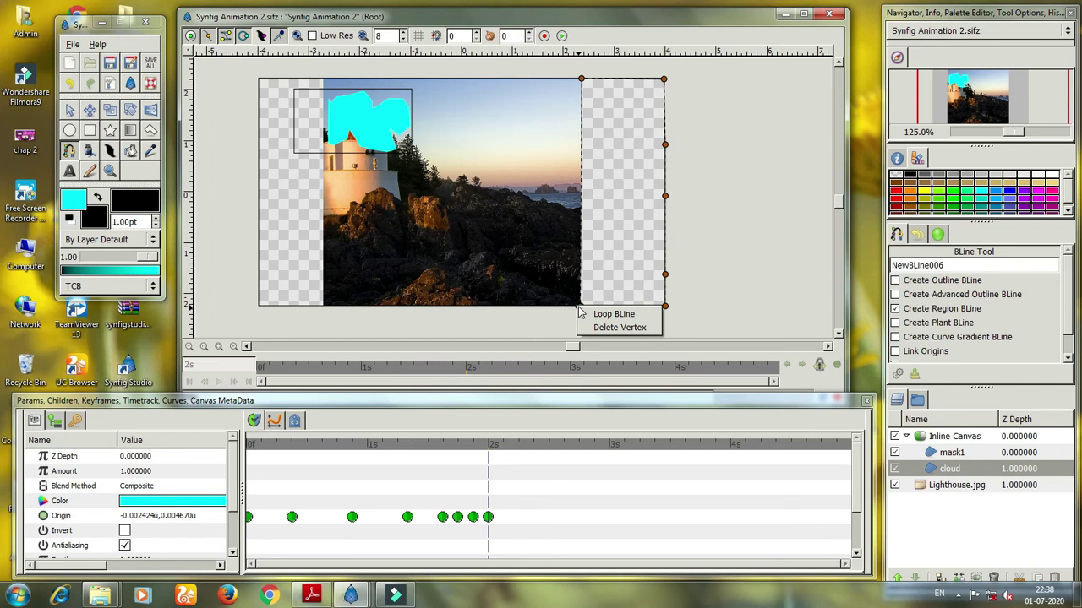
left_click(616, 285)
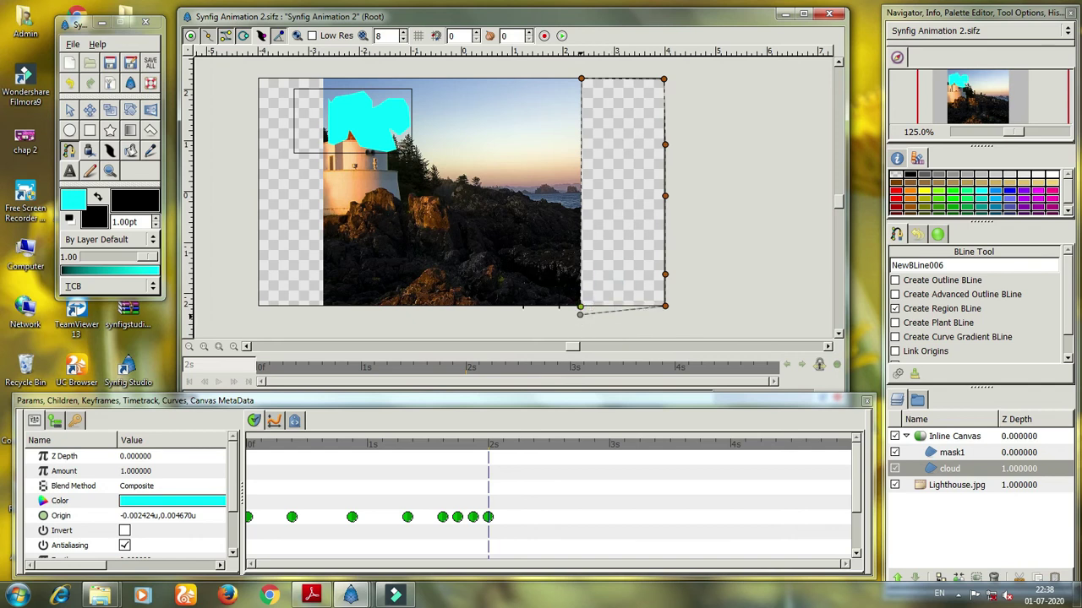
right_click(579, 307)
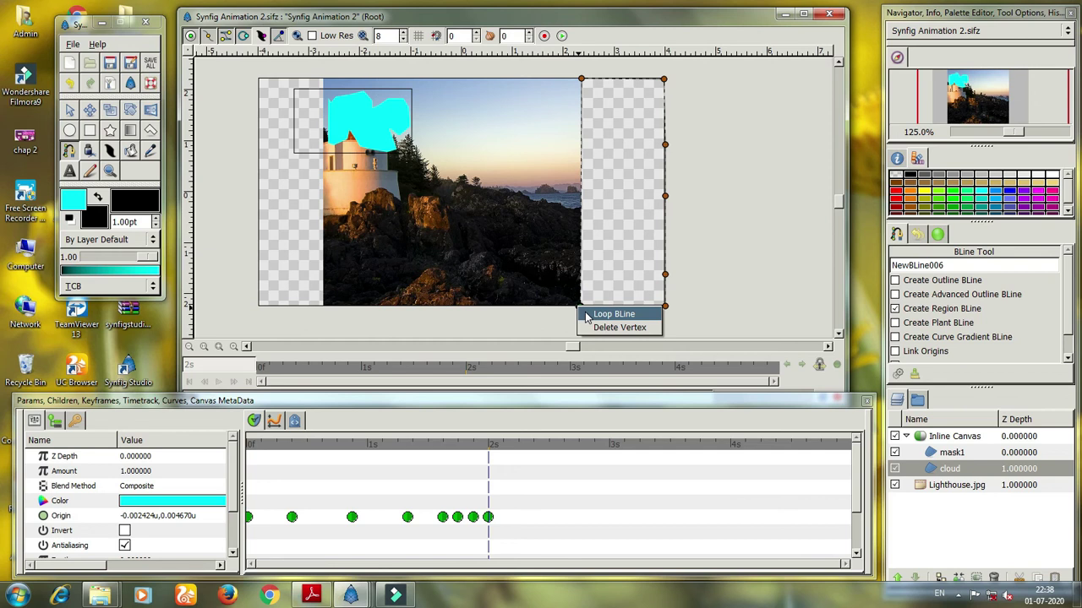
left_click(608, 314)
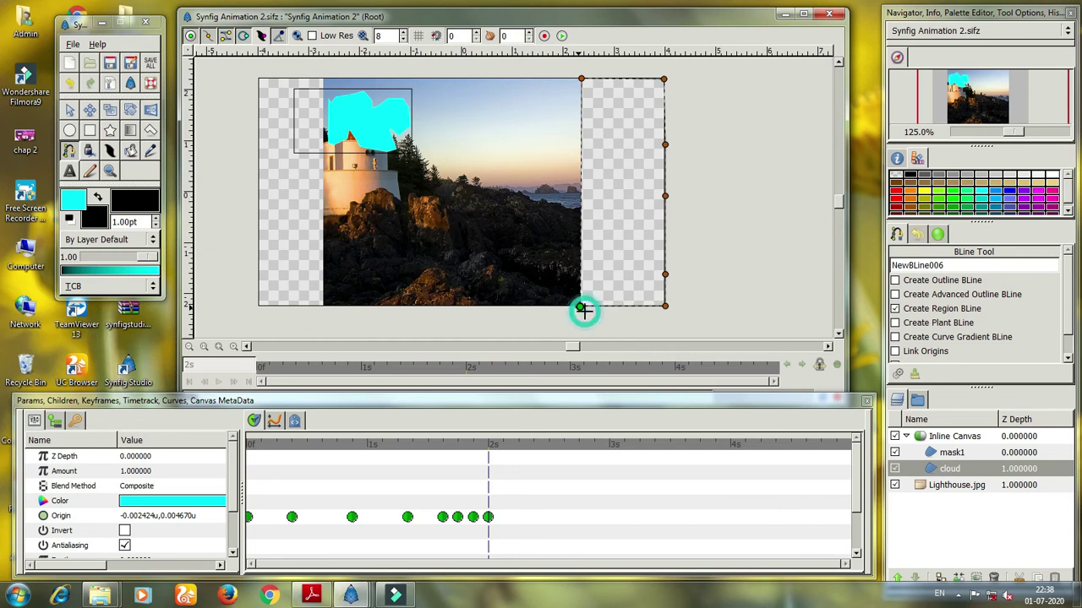
left_click(71, 111)
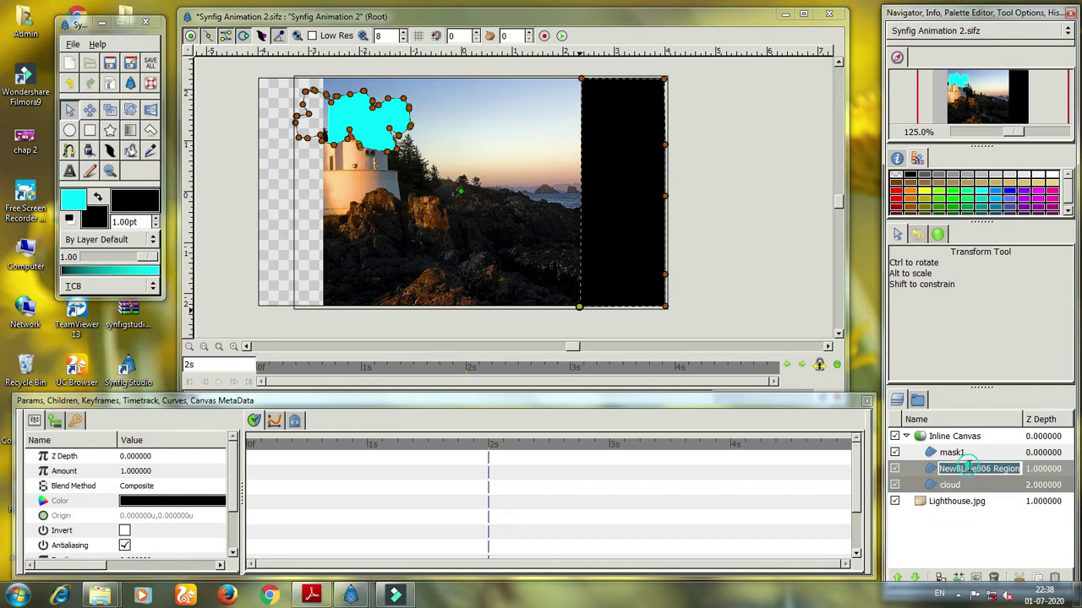
- Select only the new black region inside the Inline Canvas and rename its layer to mask2
double_click(938, 471)
left_click(928, 476)
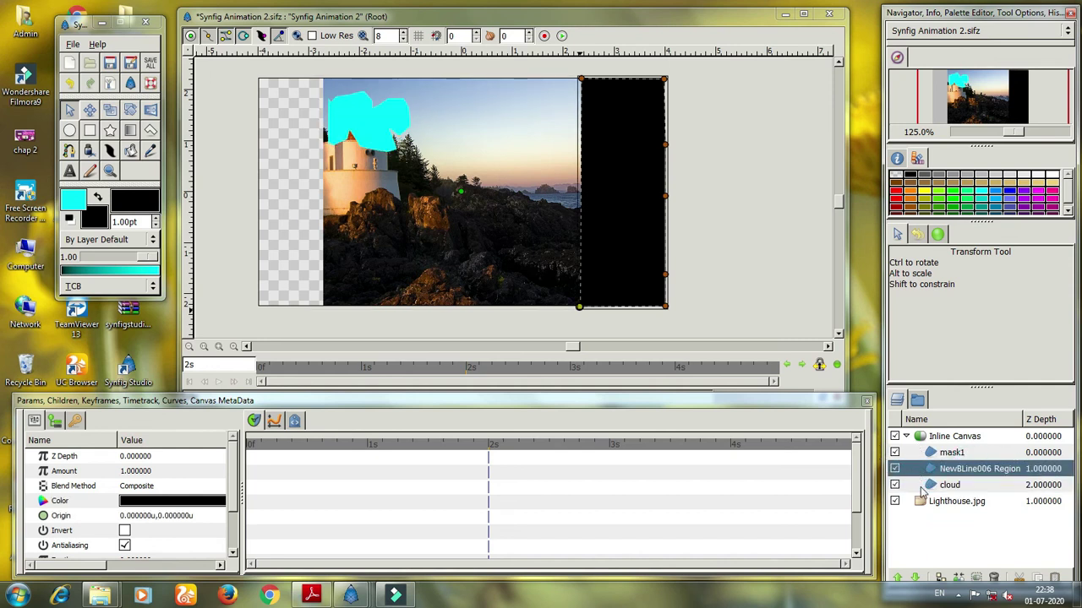
left_click_drag(921, 476, 912, 524)
mouse_move(919, 474)
left_mouse_down()
mouse_move(914, 517)
mouse_move(916, 478)
left_mouse_up()
double_click(955, 474)
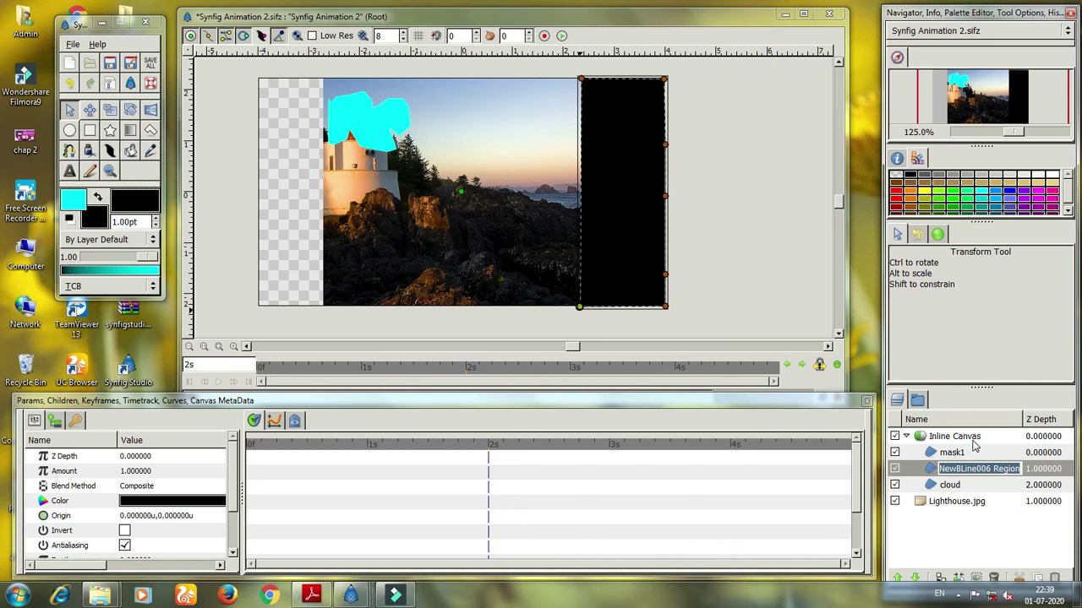
type("mask2")
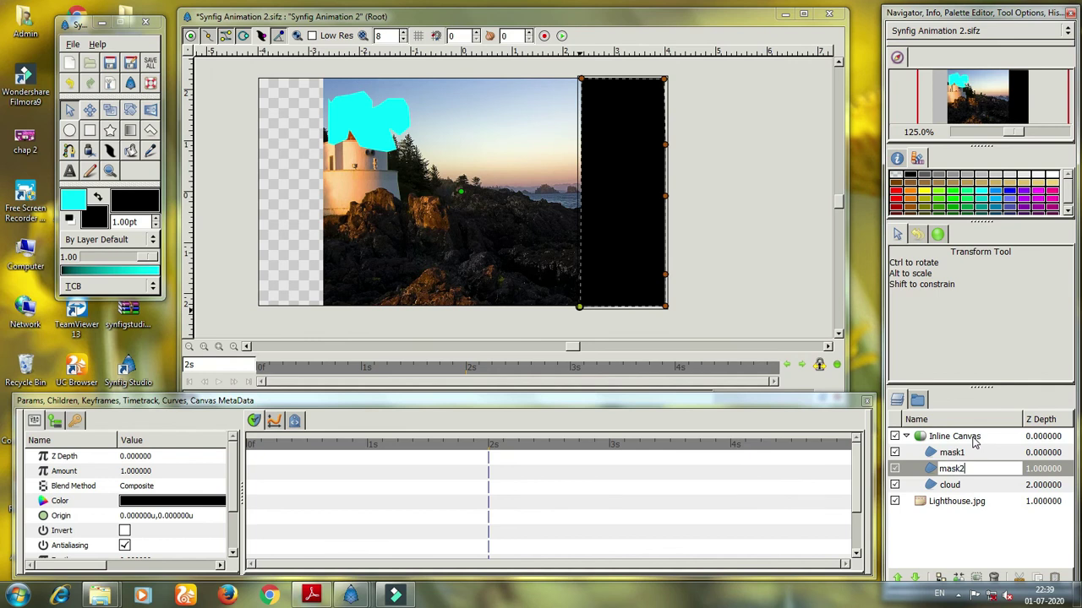
key("Return")
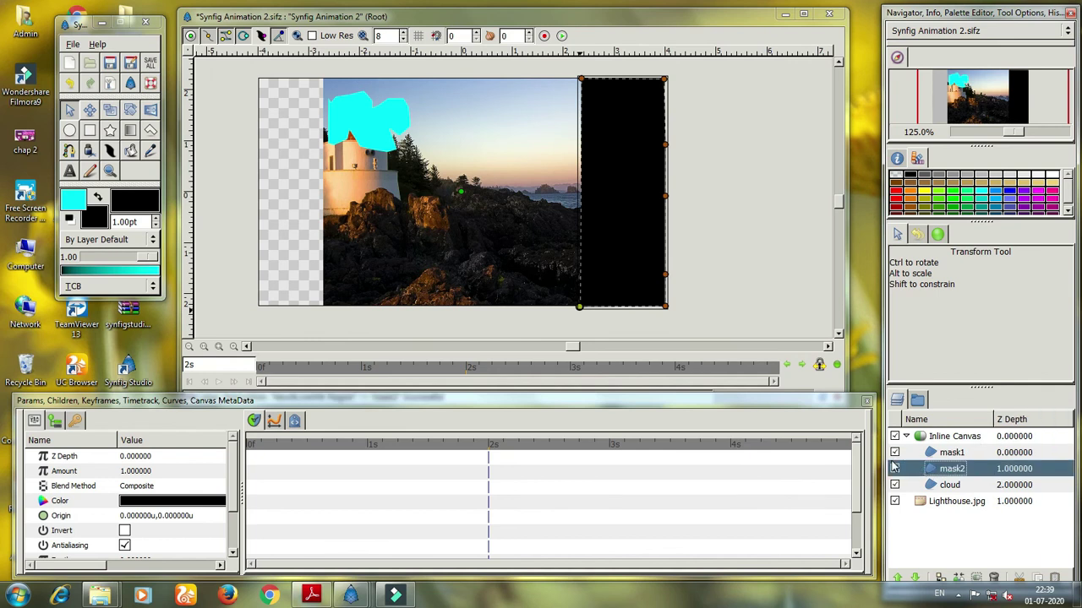
- Save the file, preview and play the animation with the mask2 region in place, and close the preview
key("ctrl+s")
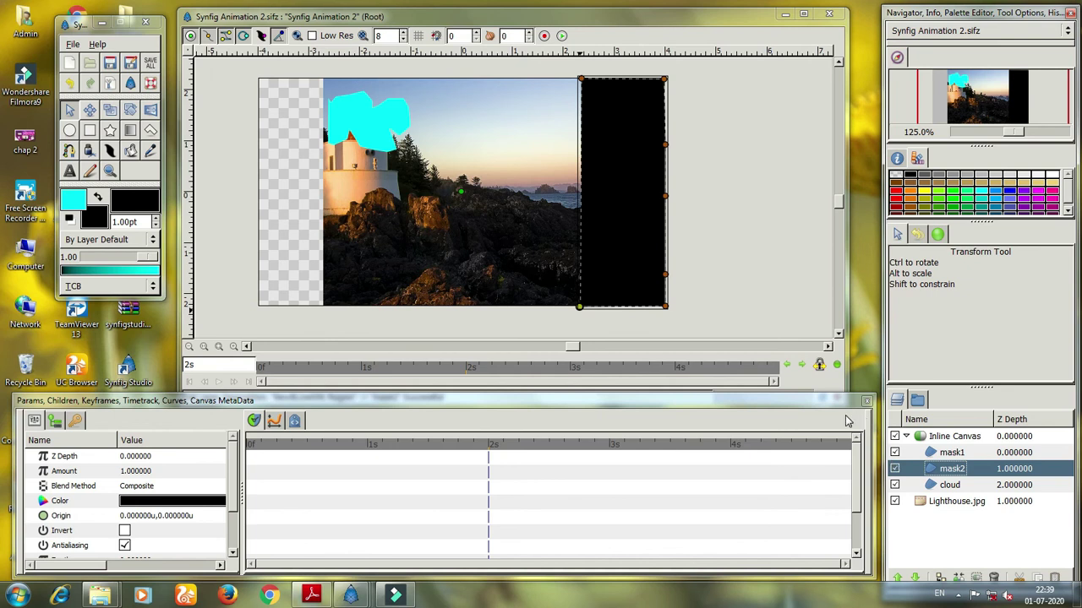
left_click(561, 36)
left_click(180, 167)
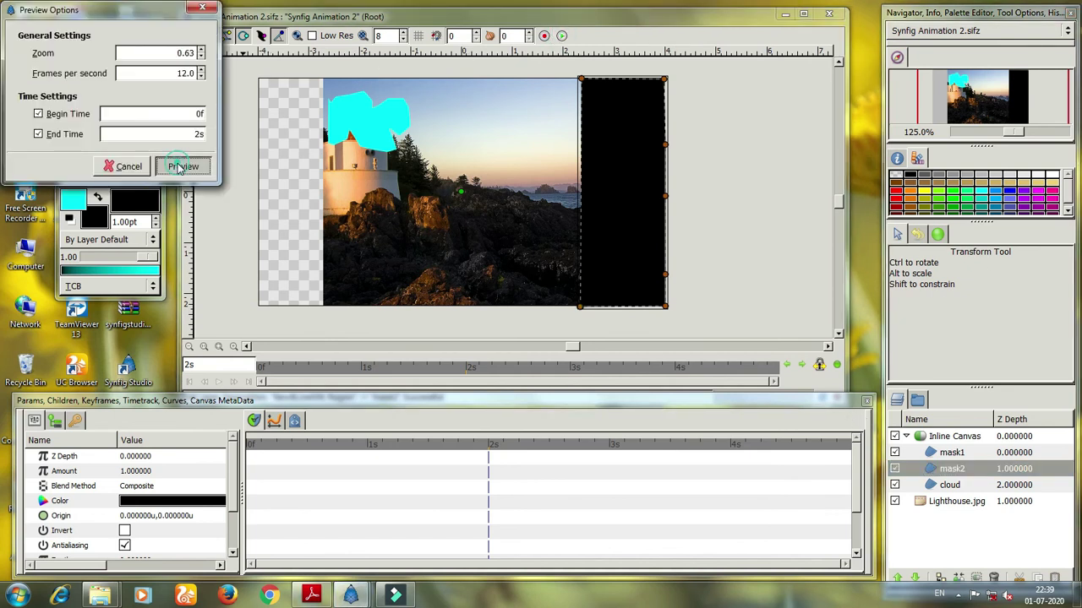
left_click(34, 313)
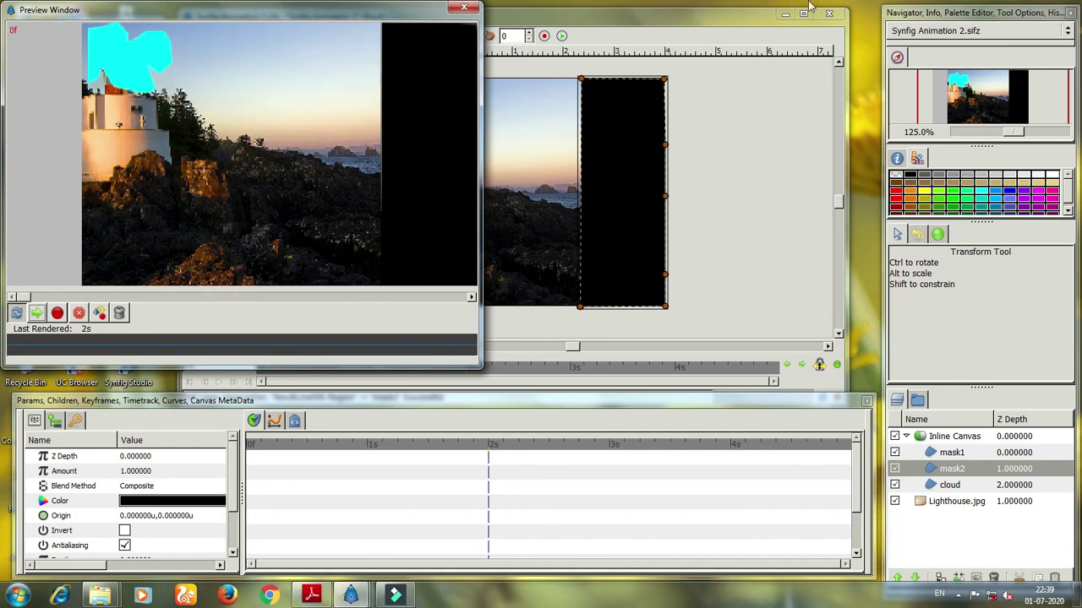
left_click(464, 7)
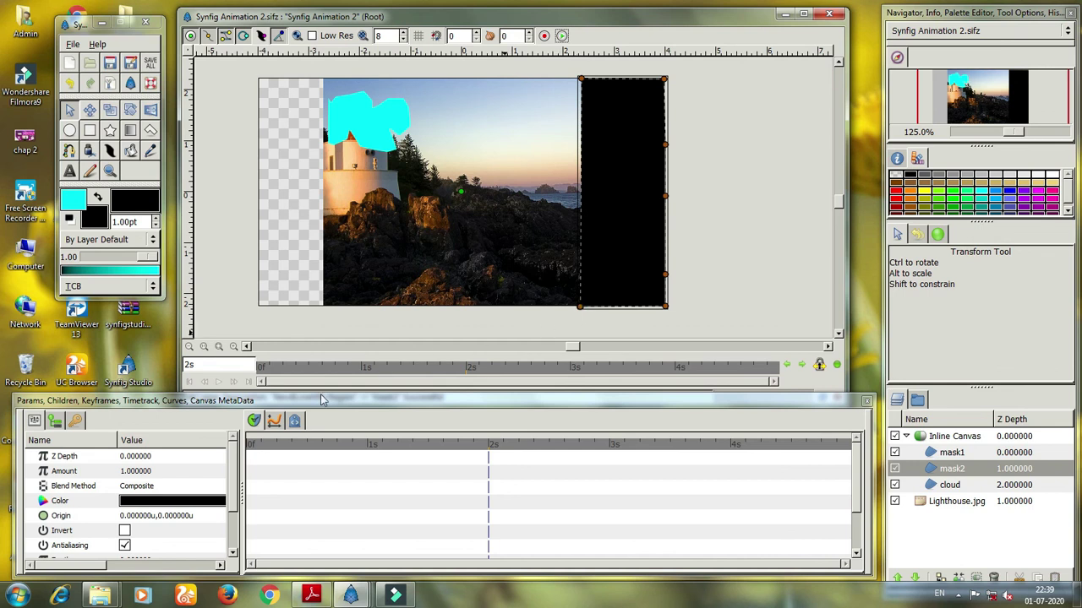
- Set the blend method of the mask2 region to Alpha Over, then clear the selection
left_click(119, 489)
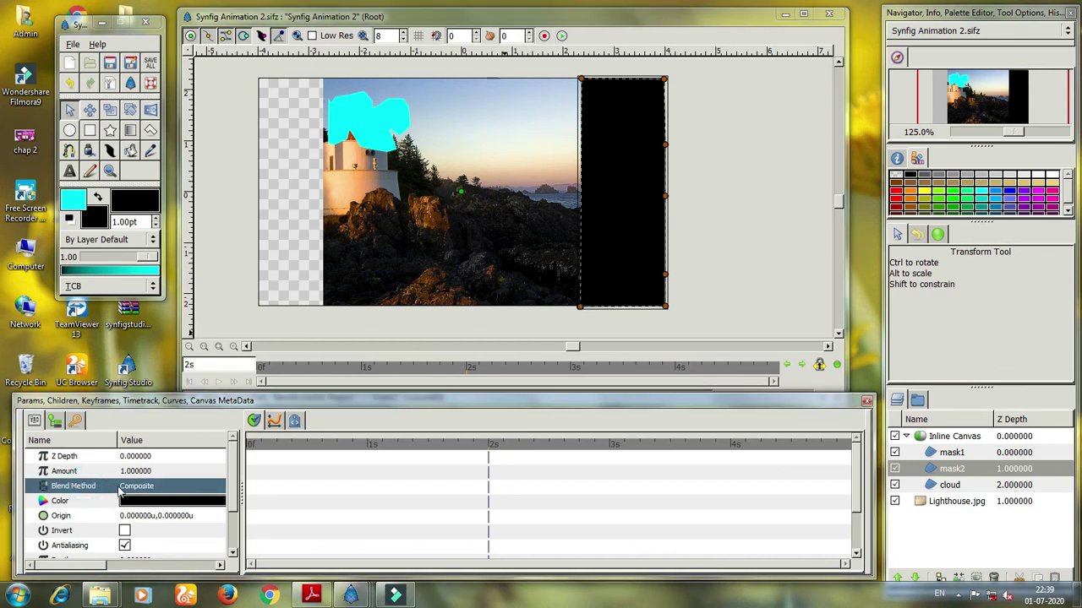
left_click(165, 487)
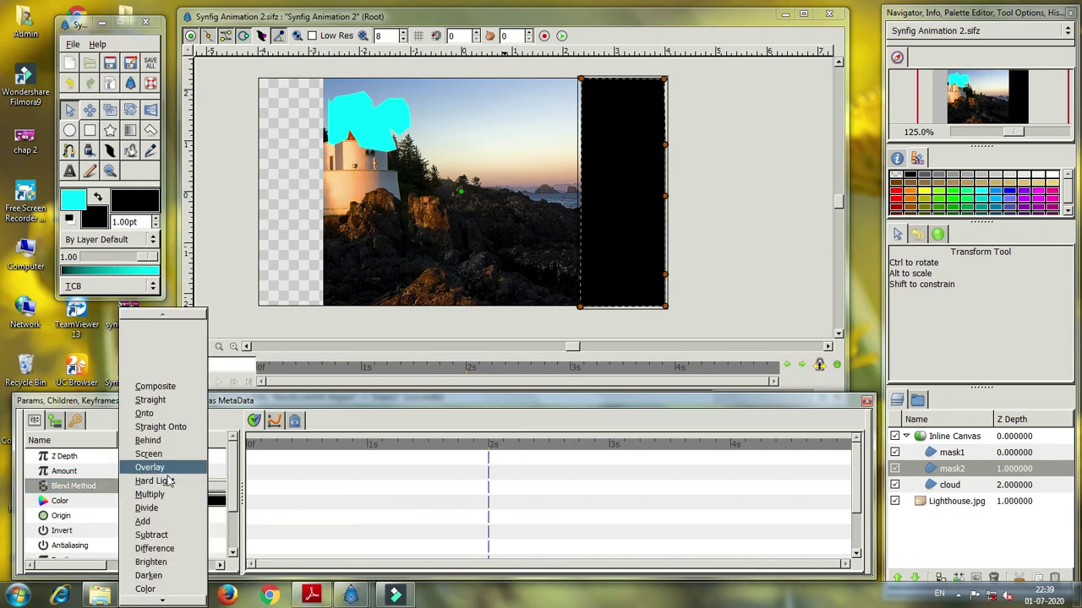
scroll(169, 480, "down", 2)
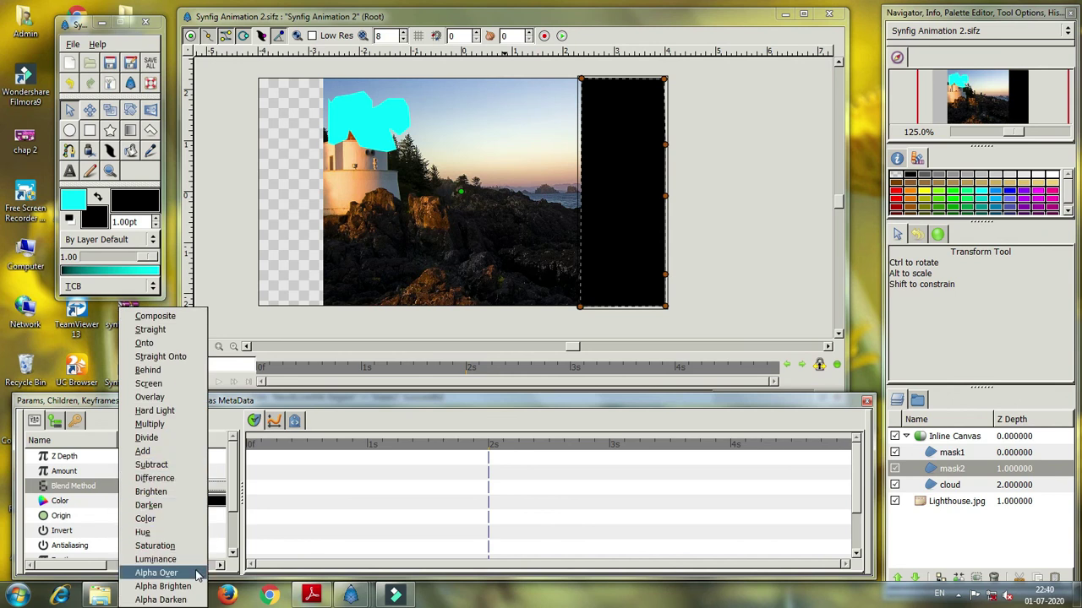
left_click(157, 573)
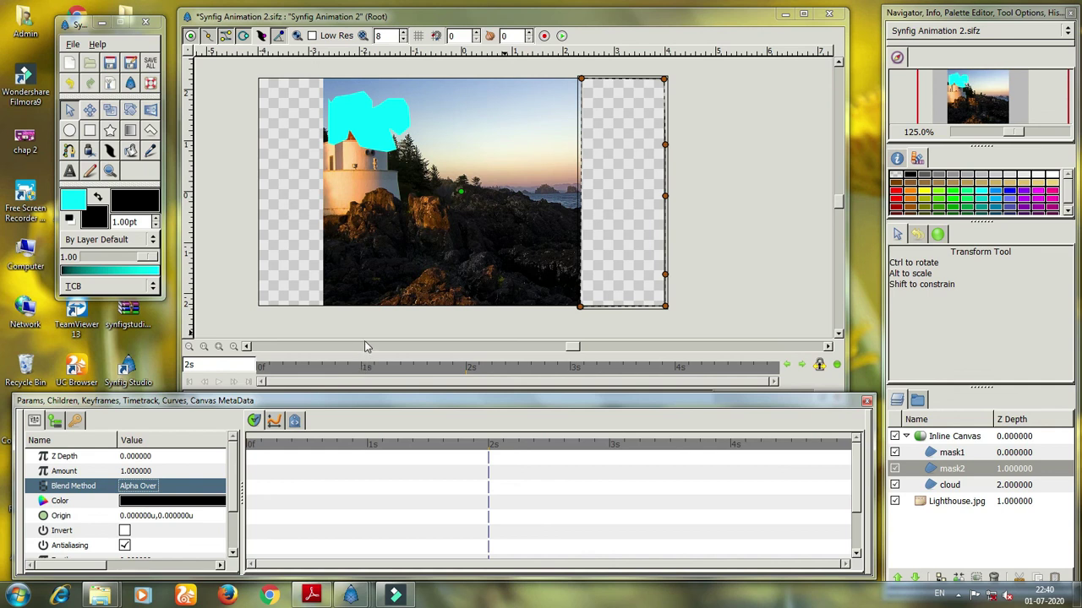
left_click(744, 178)
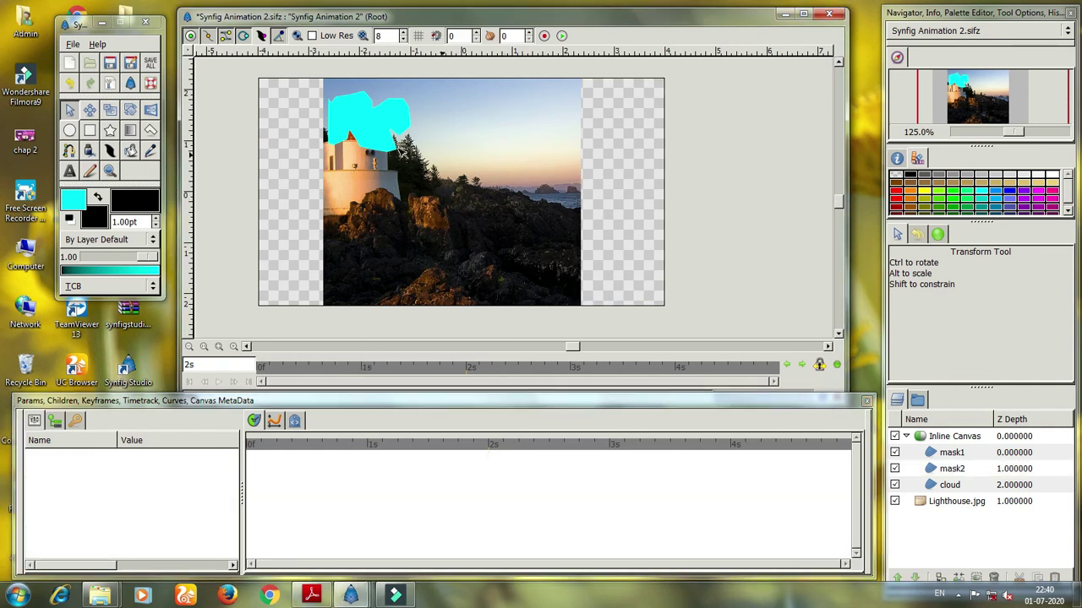
- Select the Lighthouse.jpg layer and move its top-left corner handle to about -2.62u, 2.23u to line up with the mask and canvas edges
left_click(343, 116)
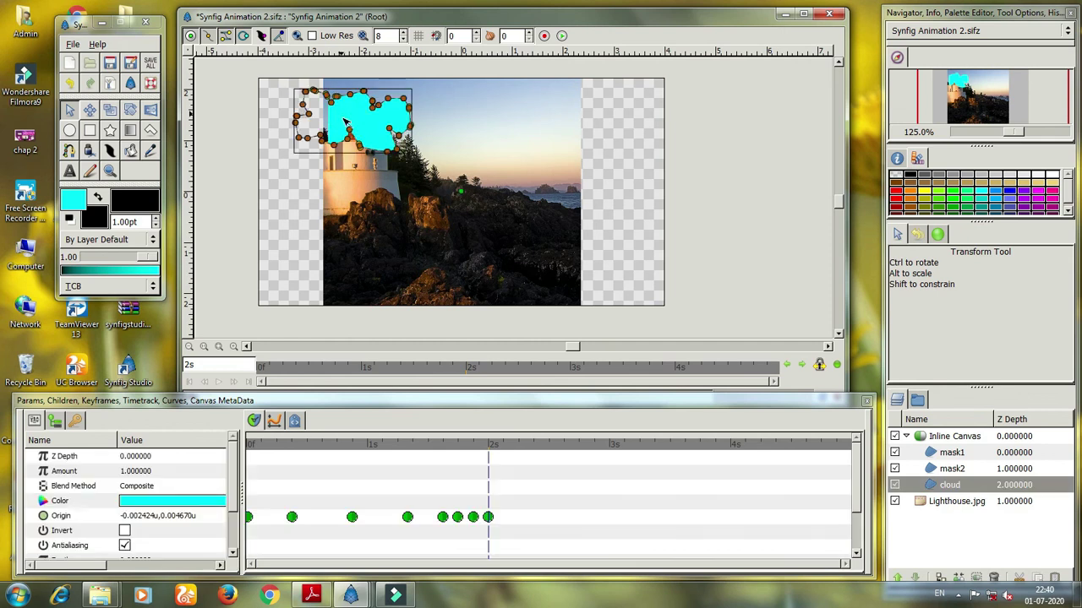
left_click(437, 201)
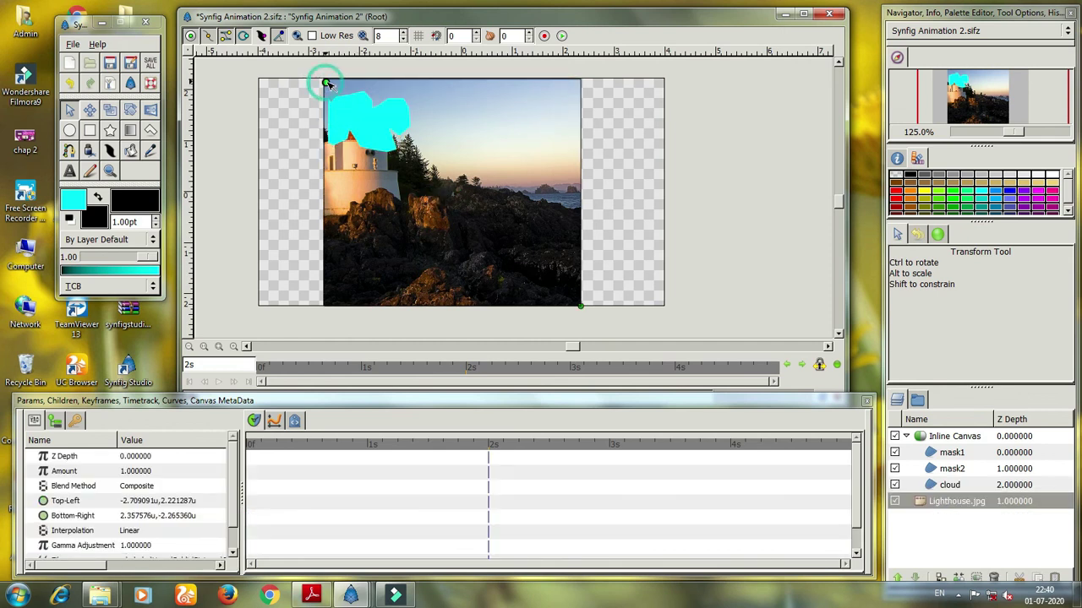
left_click_drag(330, 81, 330, 78)
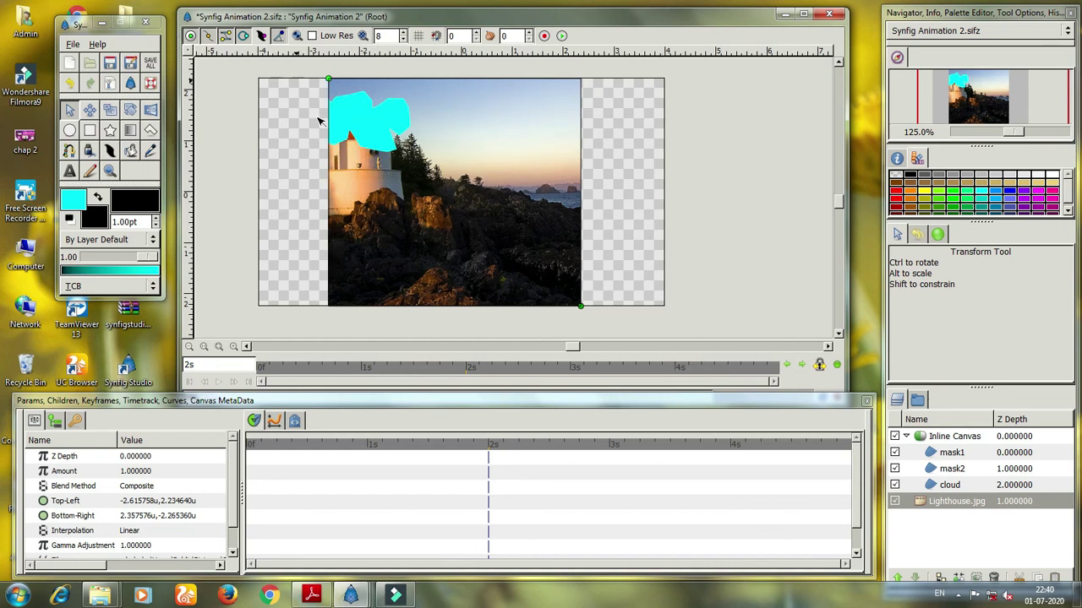
- Save the file, render a preview of the animation with both Alpha Over masks and play it
key("ctrl+s")
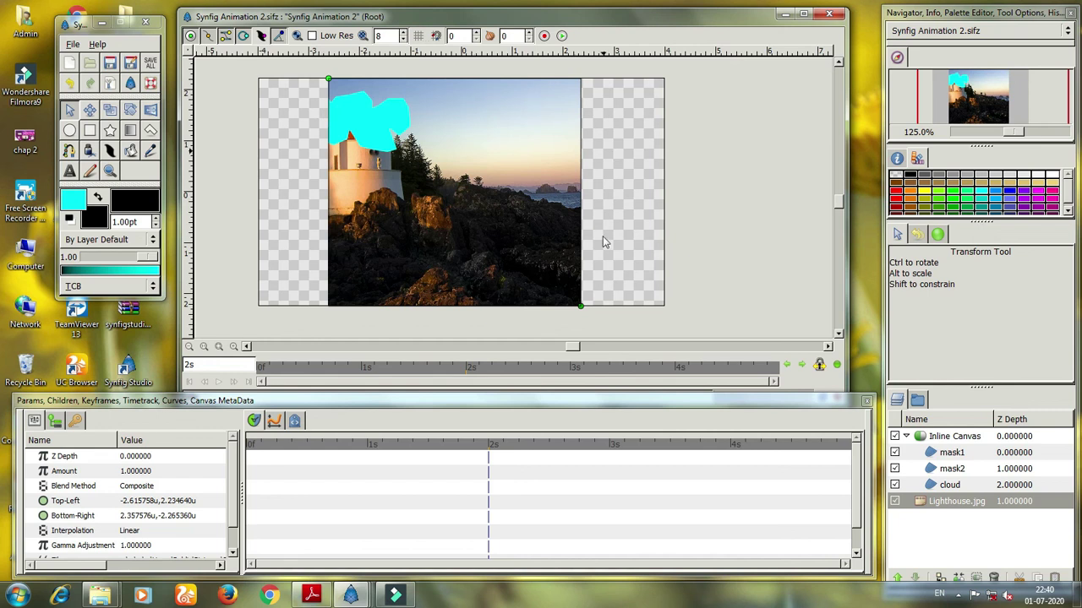
left_click(561, 35)
left_click(174, 163)
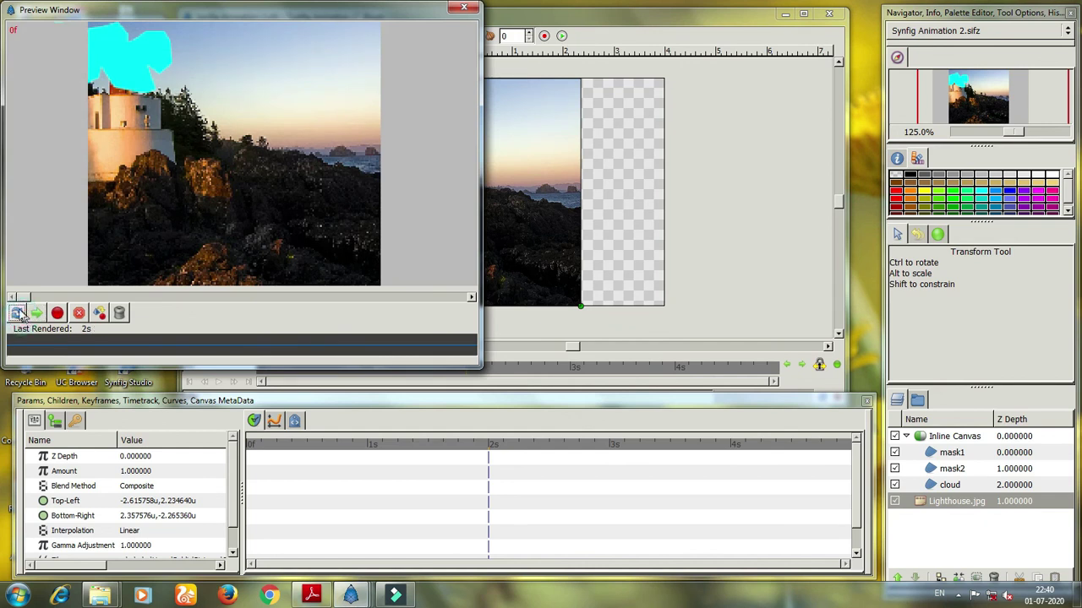
left_click(37, 313)
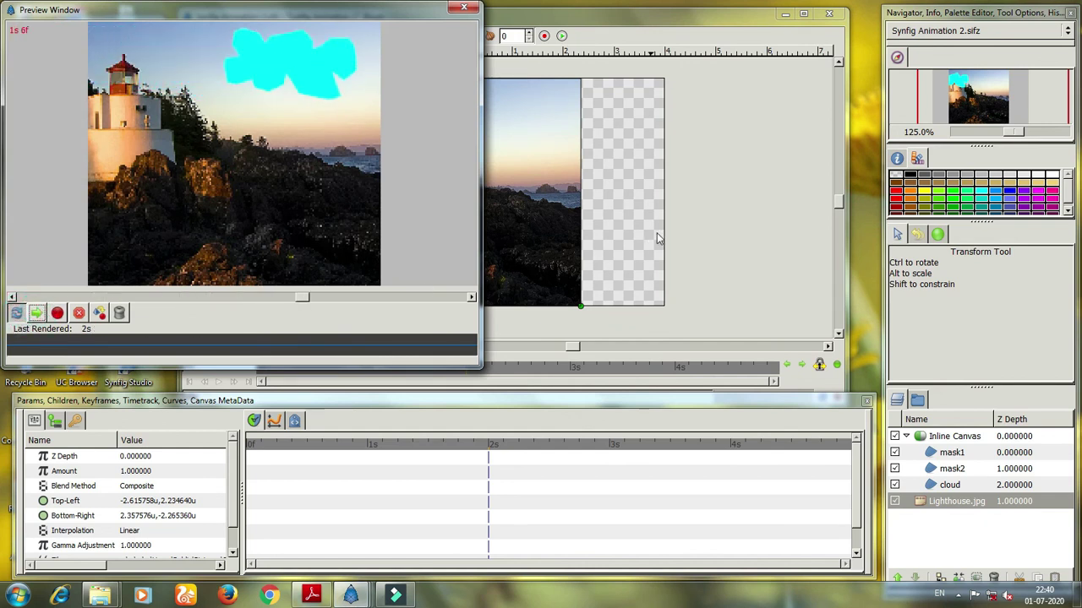